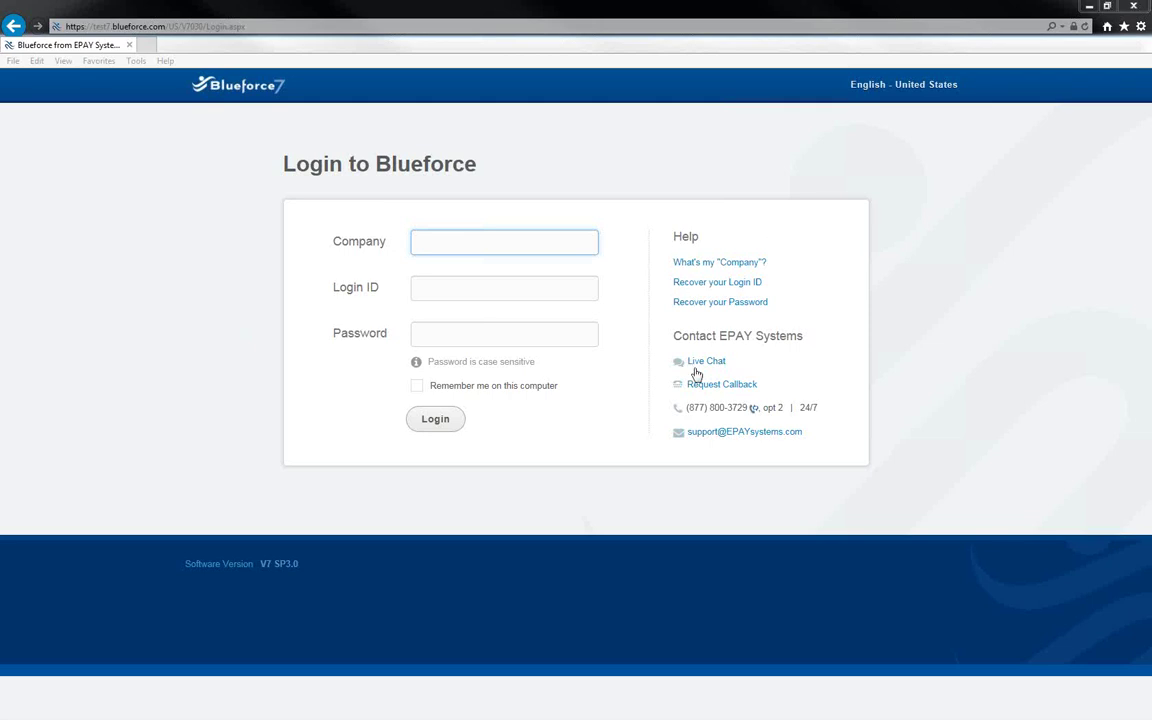
Enter company 'iss', the user's login ID and the account password on the login form.
left_click(586, 255)
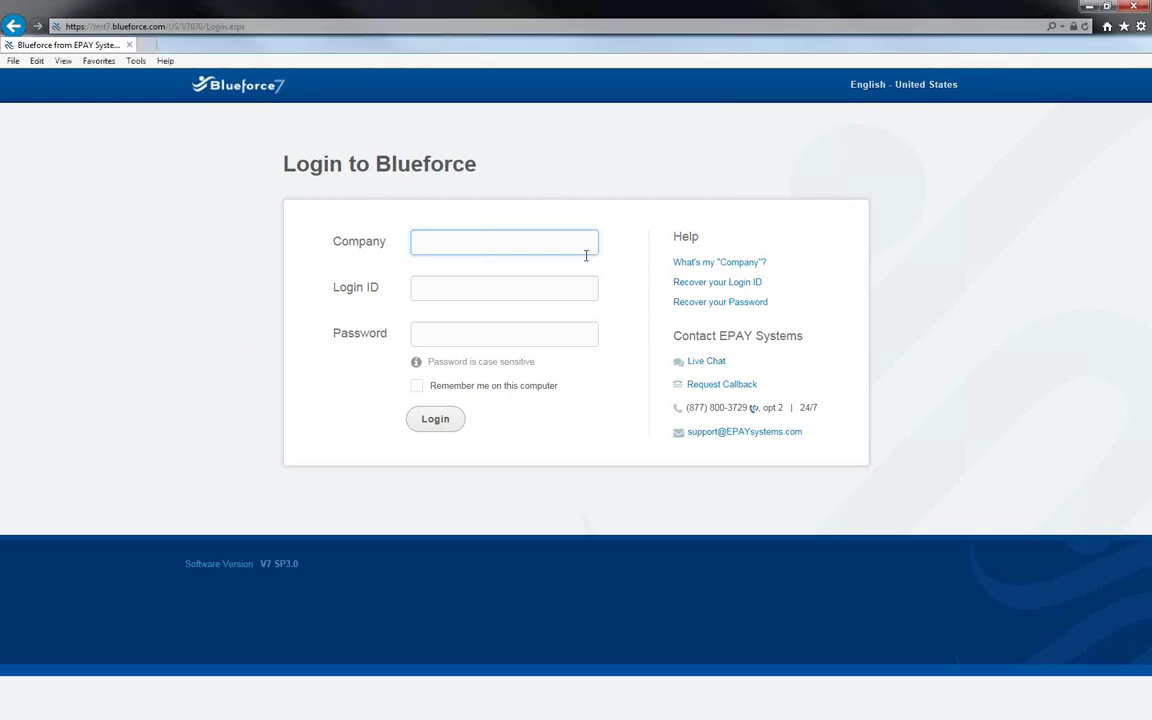
type("iss")
left_click(542, 287)
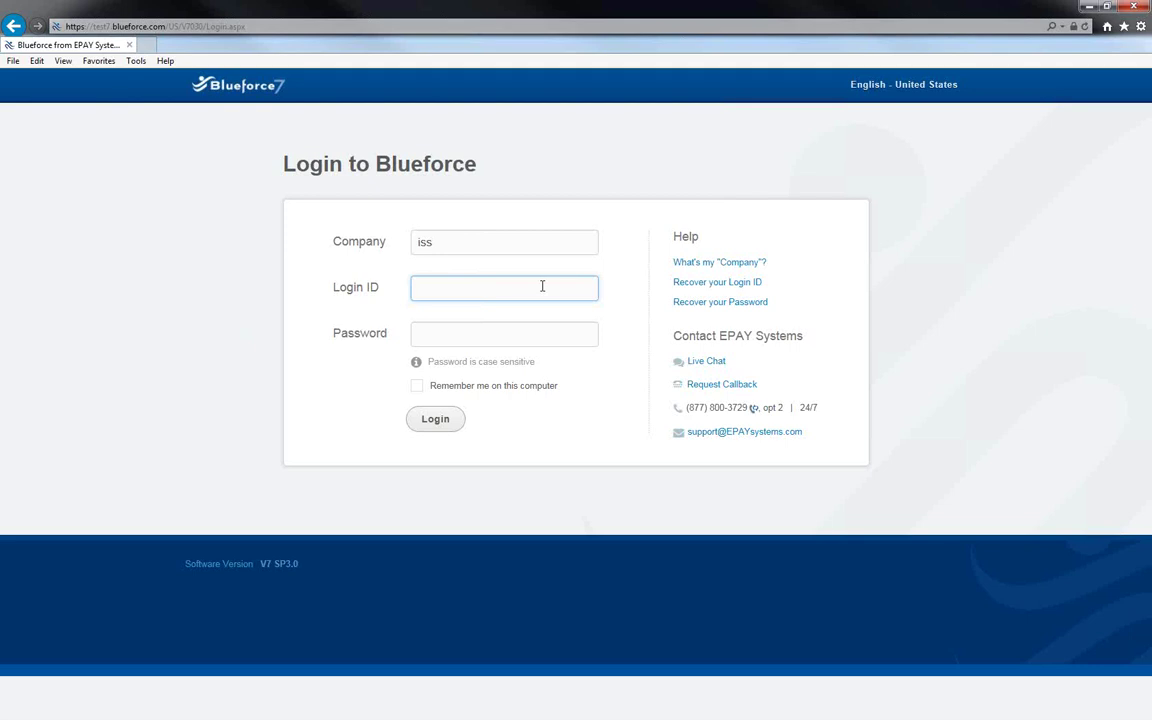
left_click(522, 333)
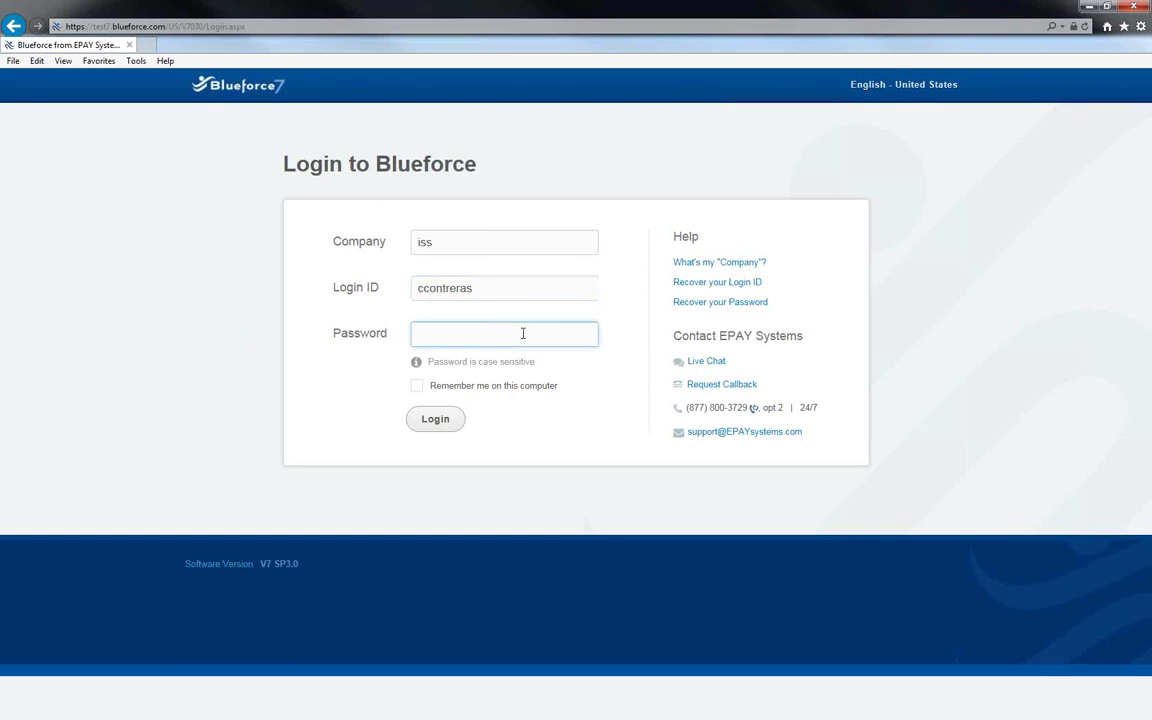
type("•••••••••")
Log in with 'Remember me on this computer' checked, then open the user account menu.
left_click(418, 389)
left_click(434, 424)
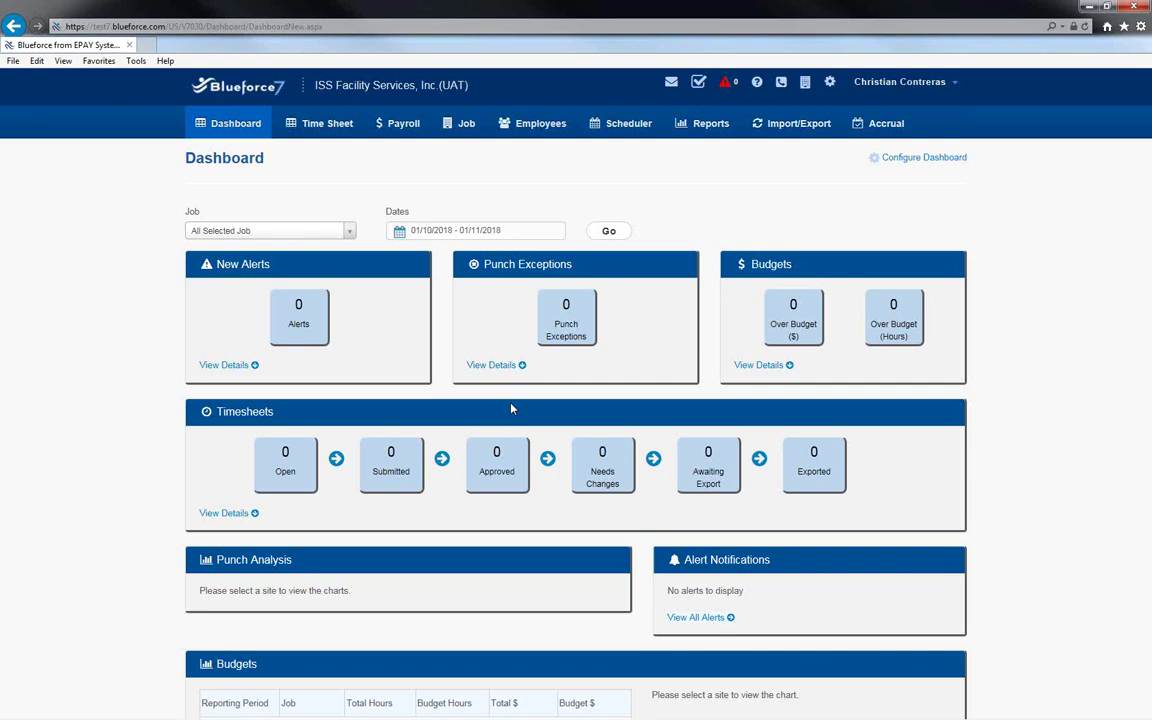
left_click(953, 87)
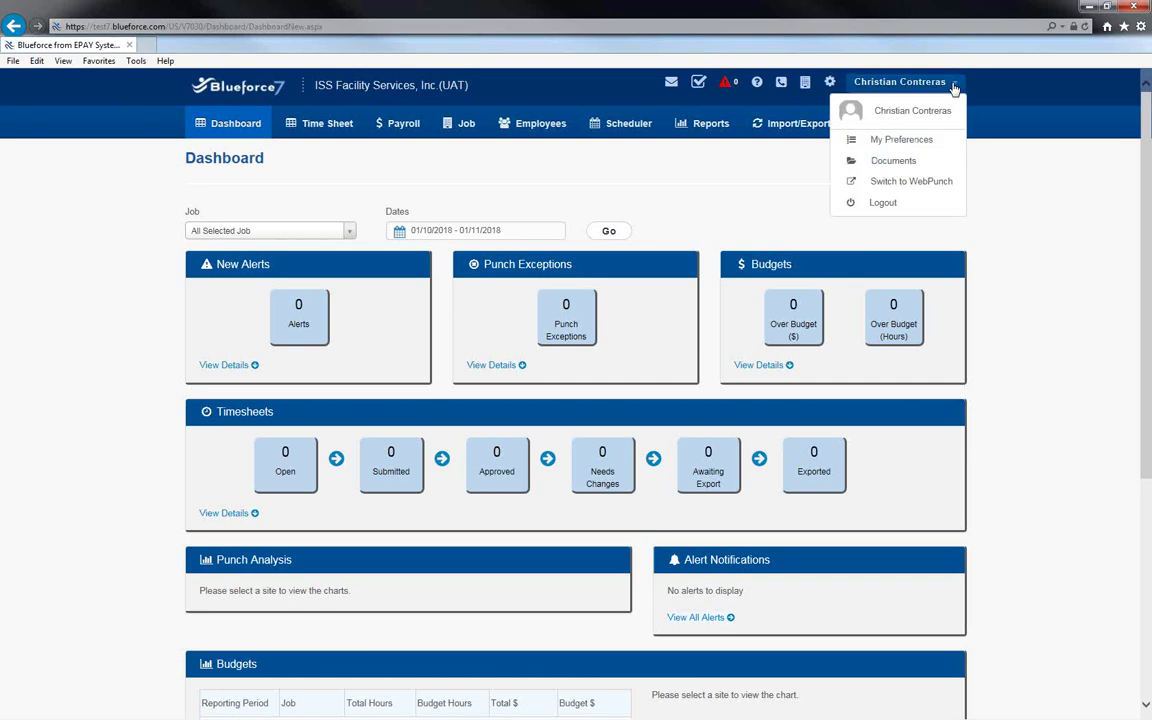
Open My Preferences and scroll the Welcome to Blueforce7 page down to its Next button.
left_click(926, 145)
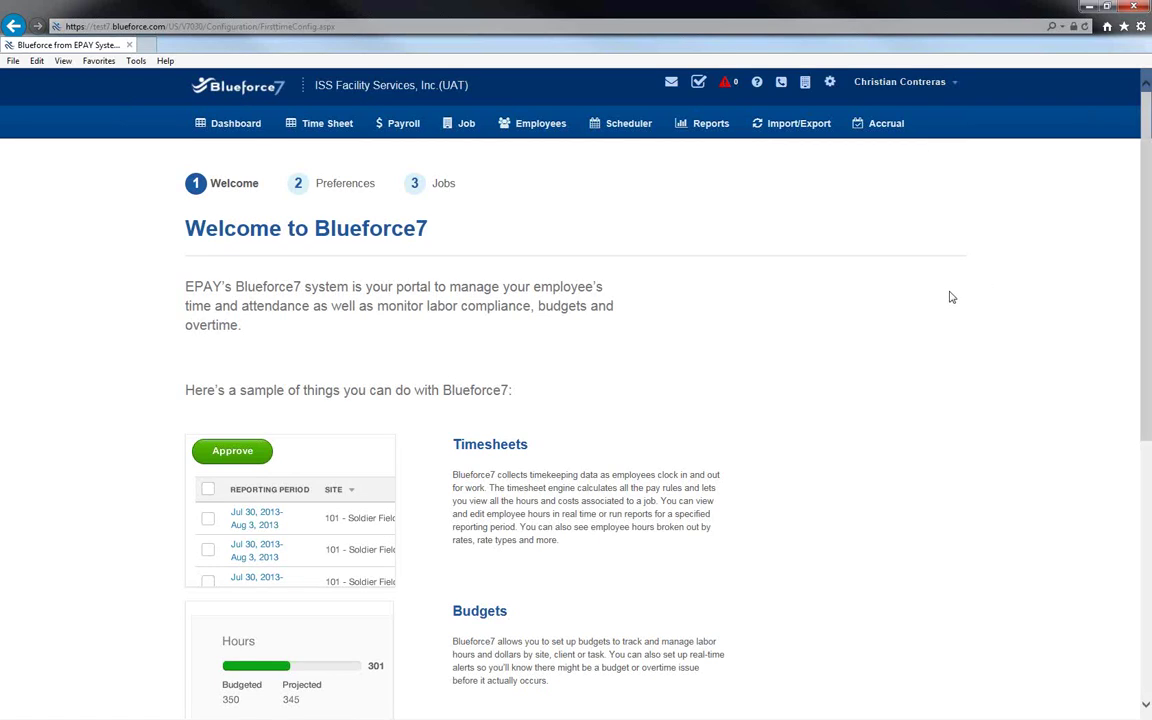
scroll(950, 297, "down", 2)
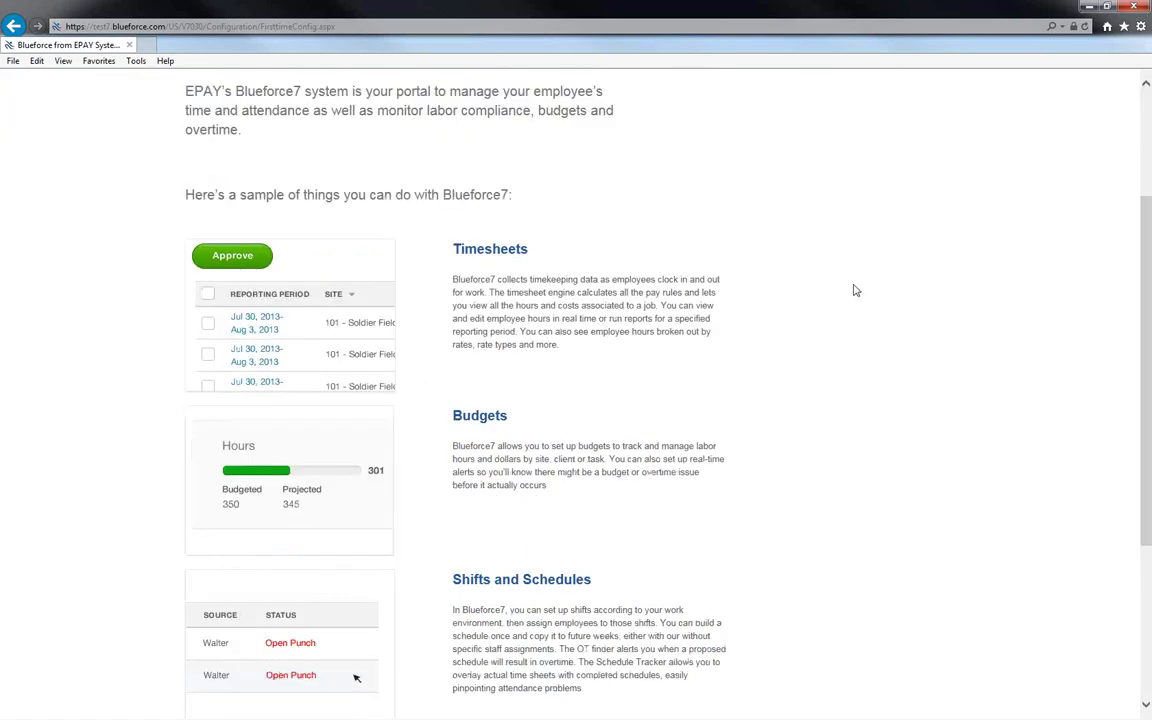
scroll(605, 327, "down", 1)
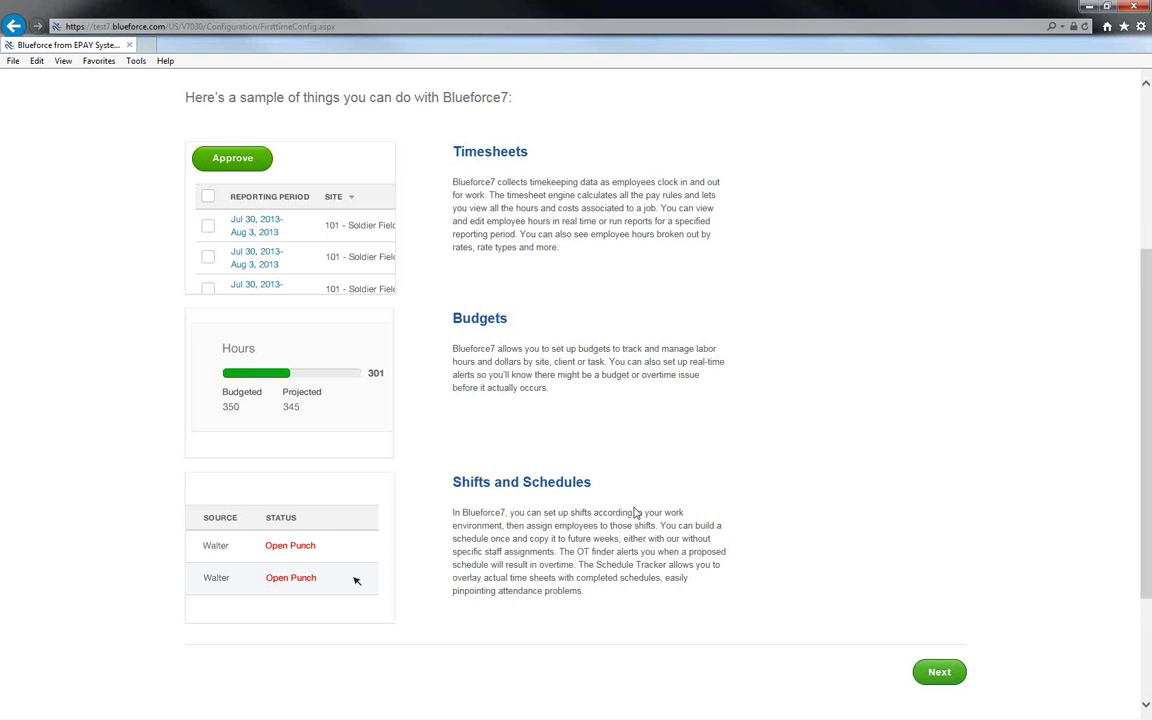
Continue to Preferences, keeping English - United States and the 24-hour clock format.
left_click(934, 662)
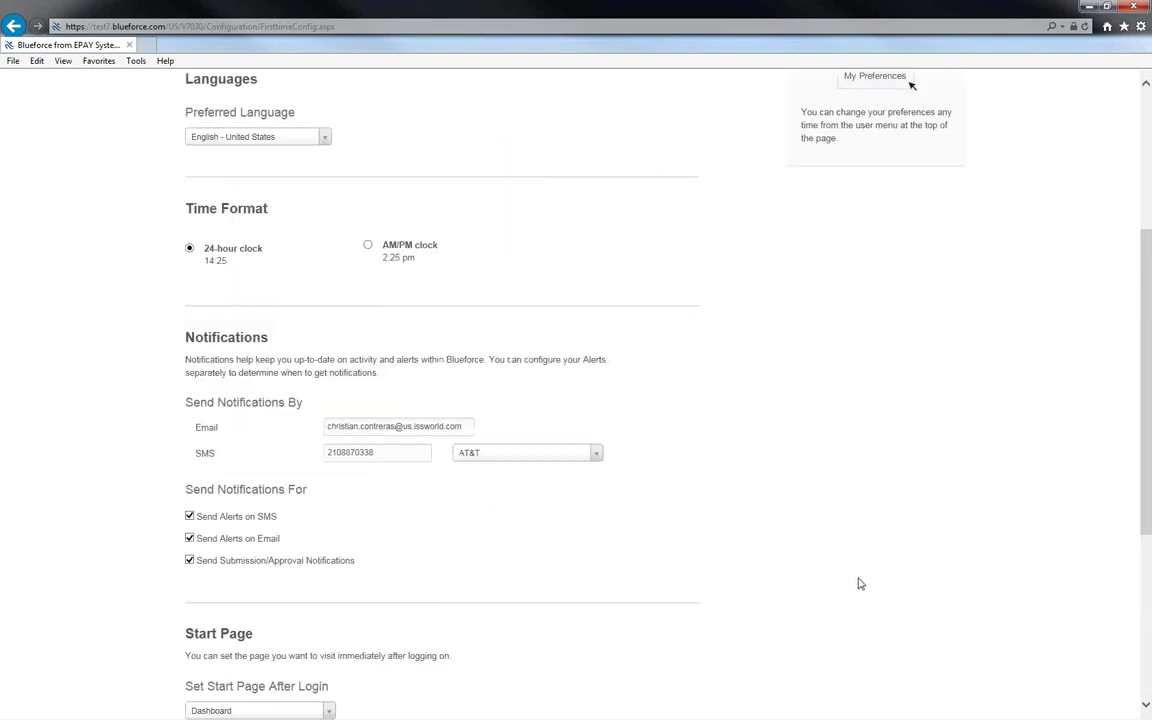
scroll(856, 581, "up", 2)
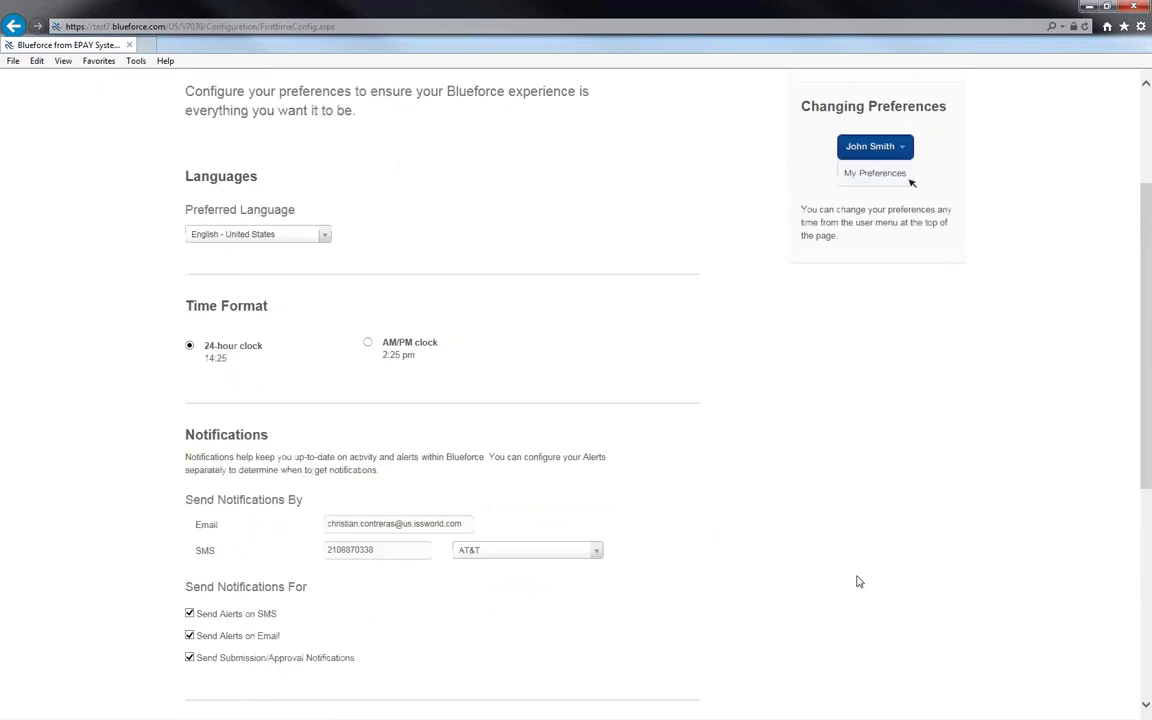
left_click(326, 236)
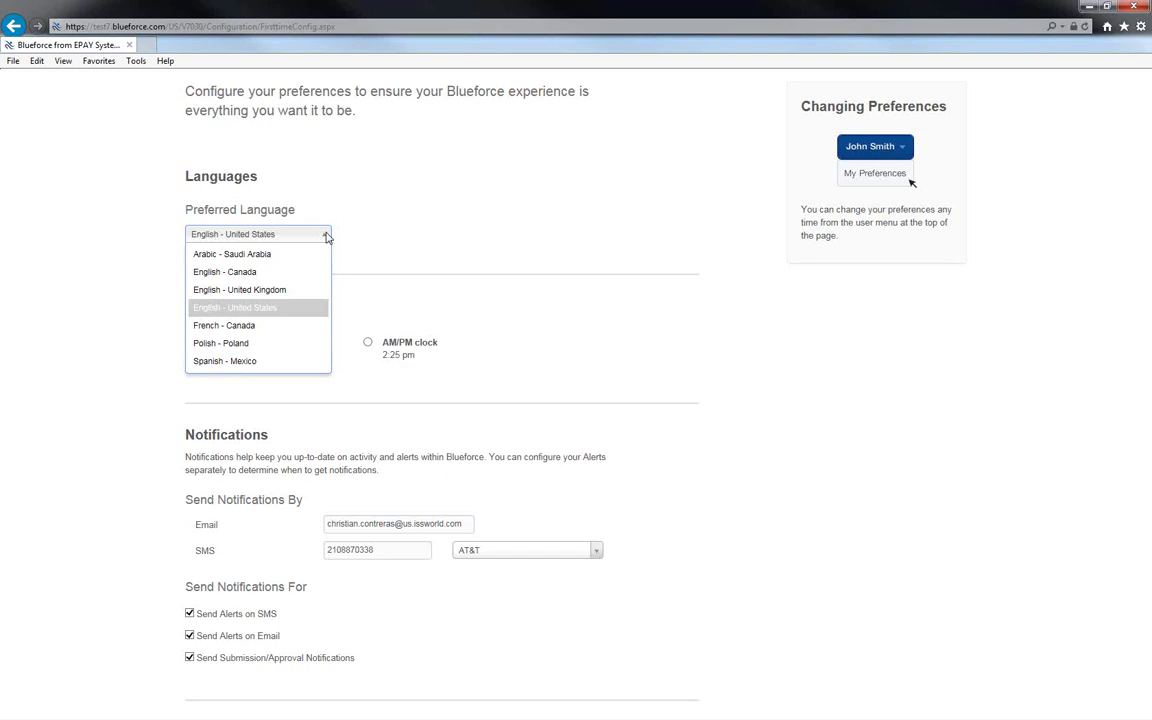
left_click(507, 219)
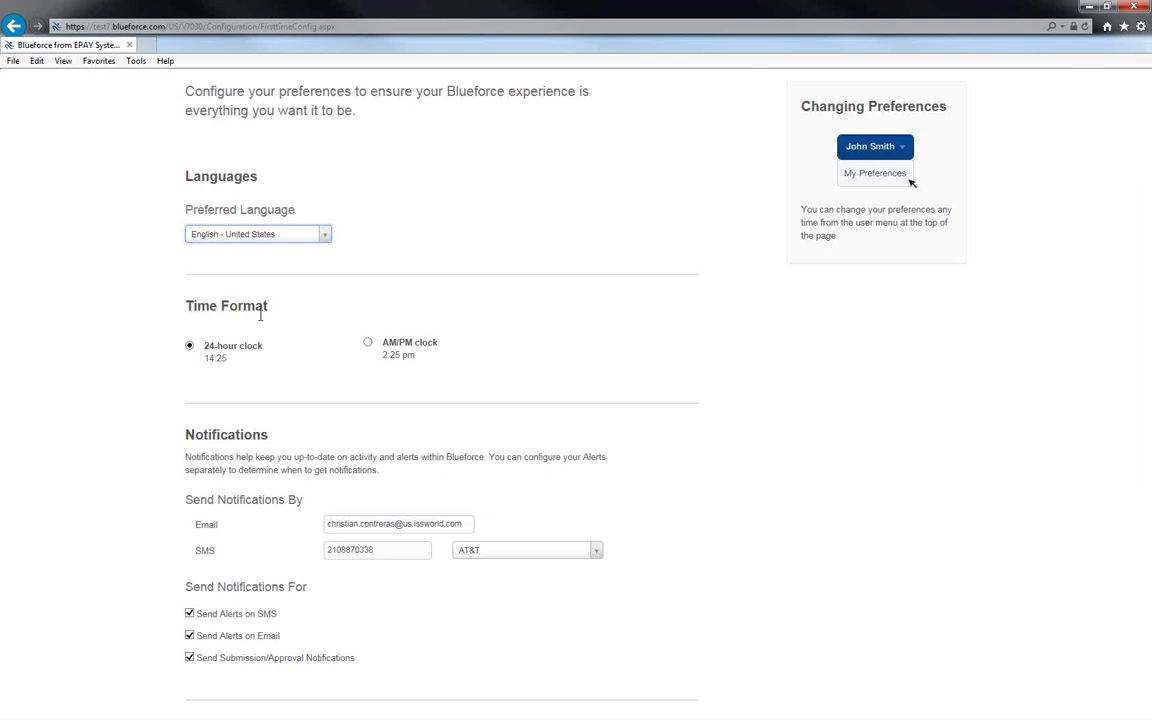
left_click(368, 343)
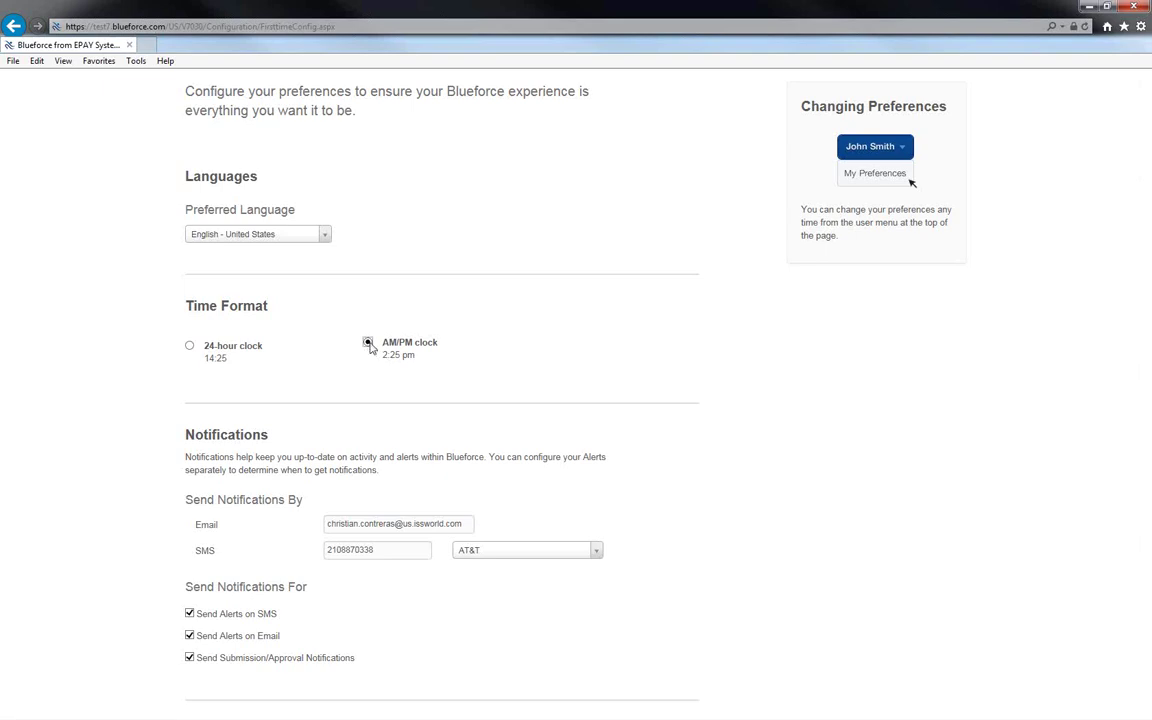
left_click(189, 346)
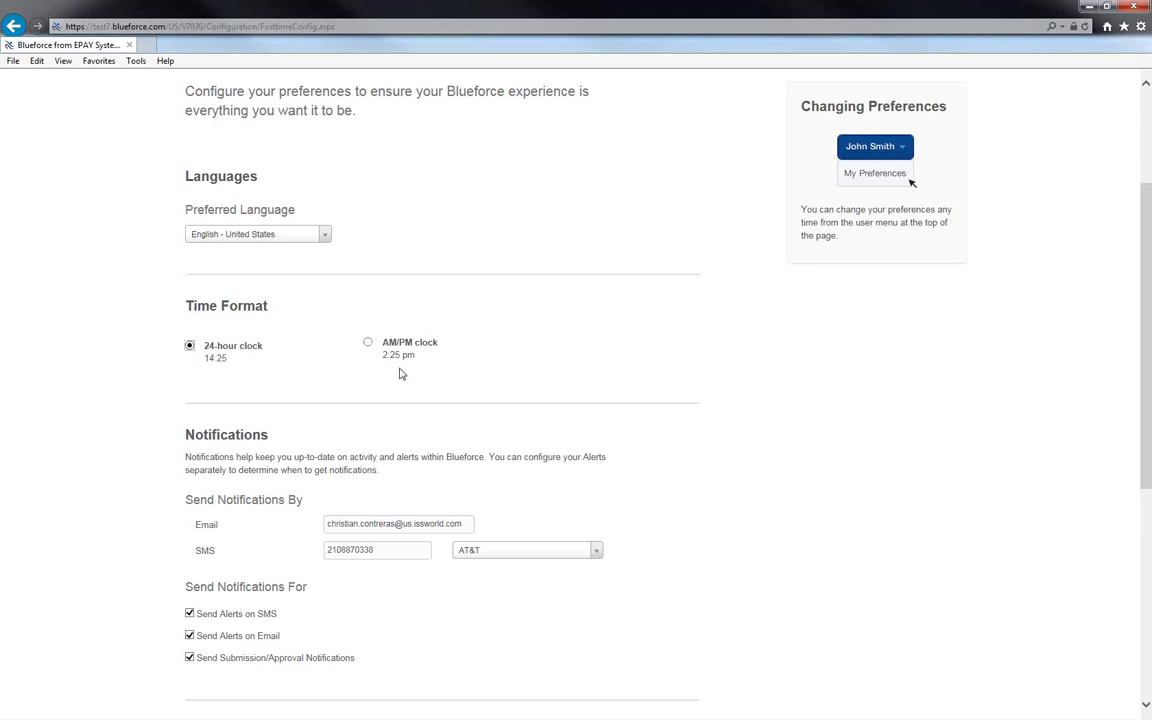
Keep the notification e-mail and Dashboard start page, and continue to the Jobs step.
scroll(555, 378, "down", 3)
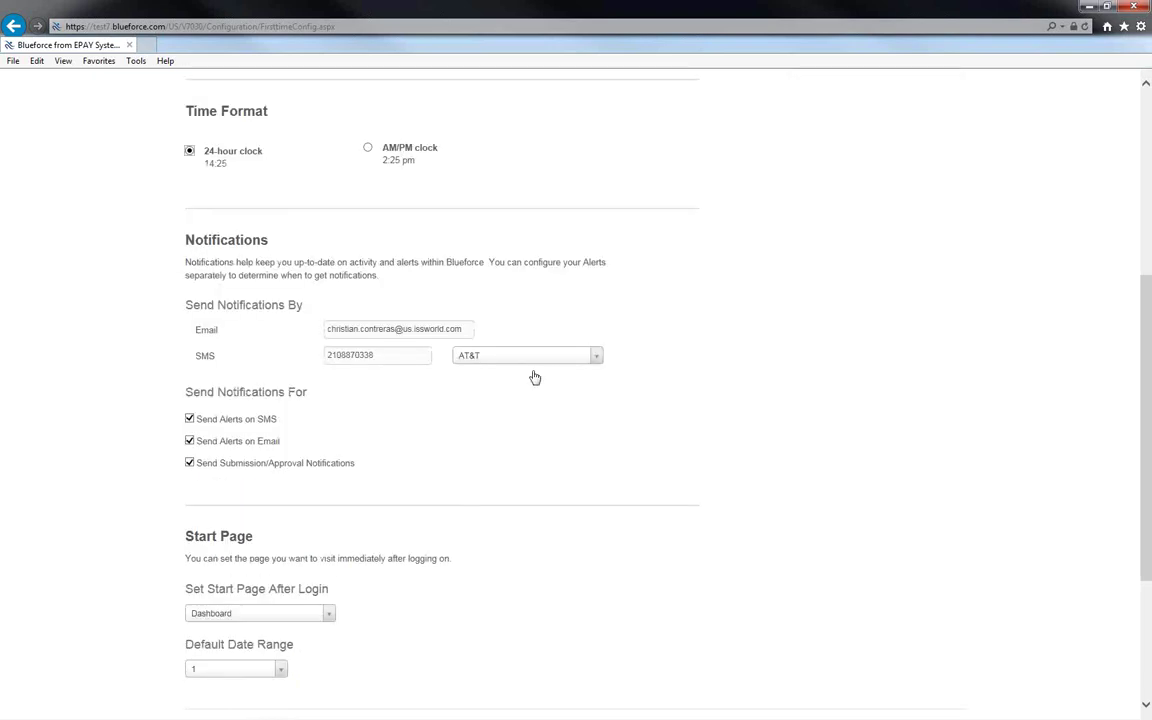
left_click_drag(465, 328, 328, 330)
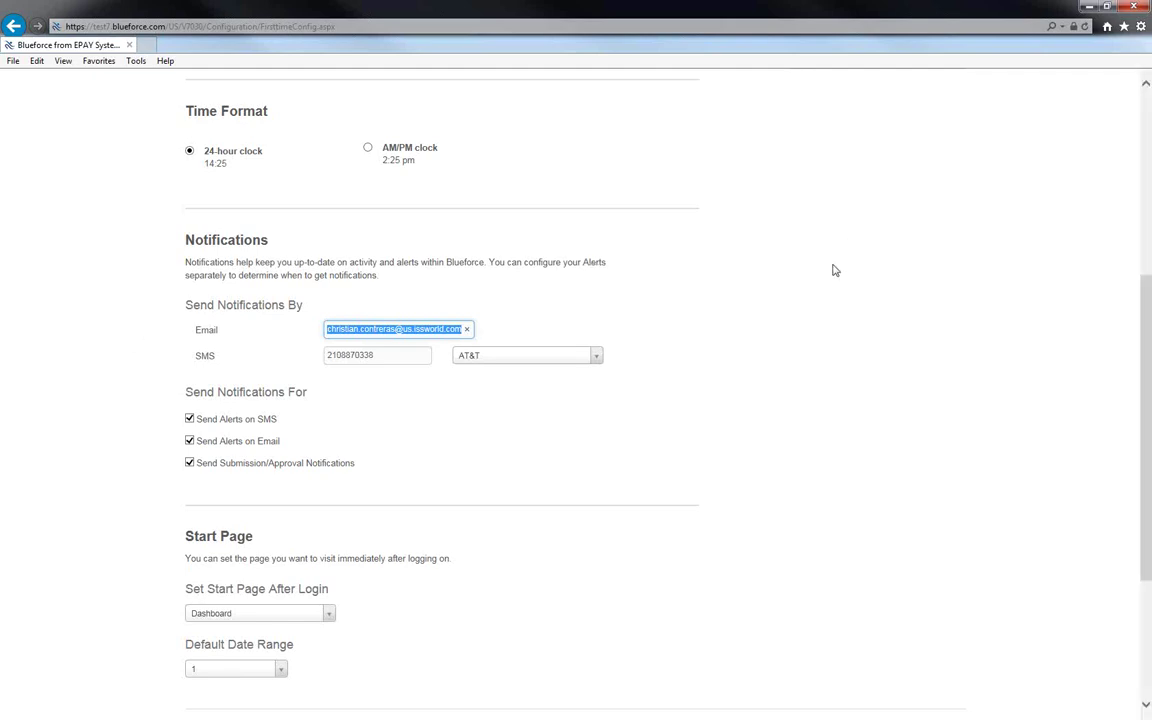
left_click(330, 615)
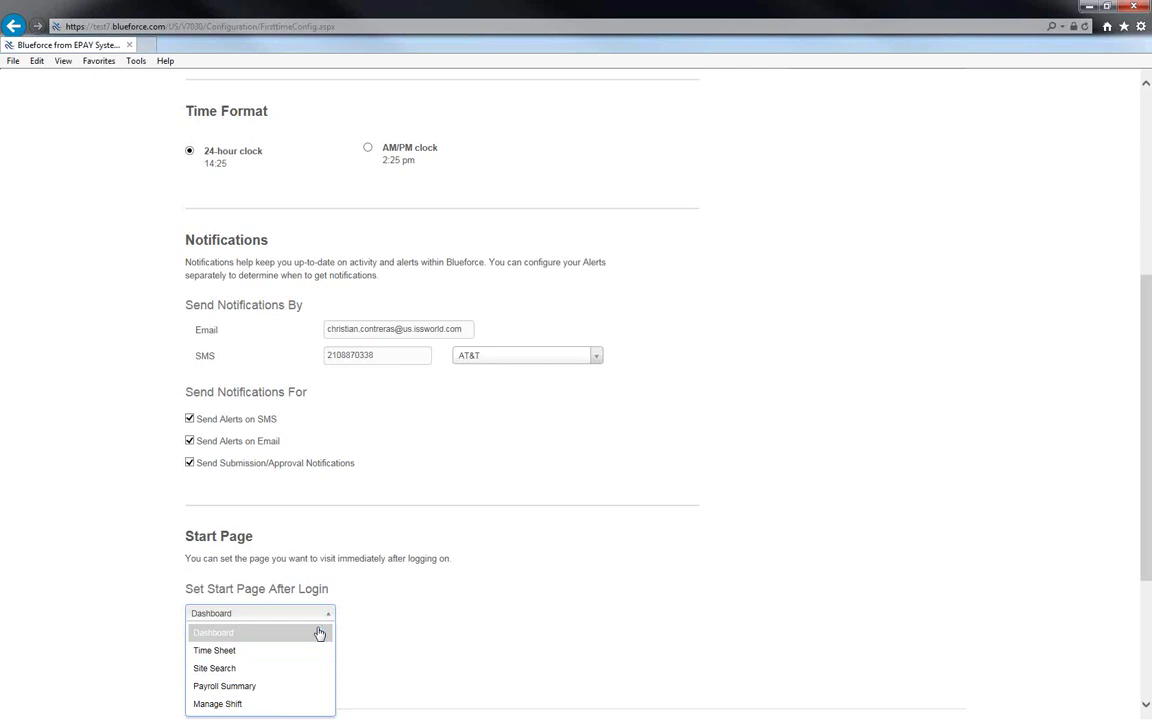
left_click(860, 440)
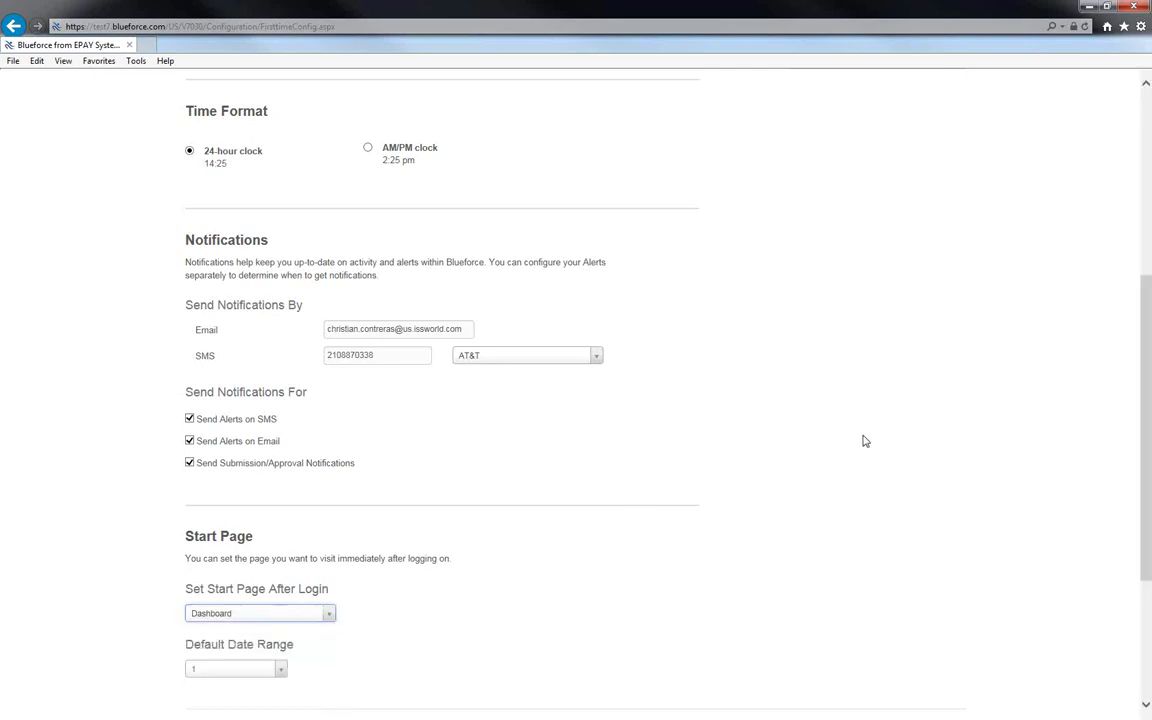
scroll(865, 441, "down", 3)
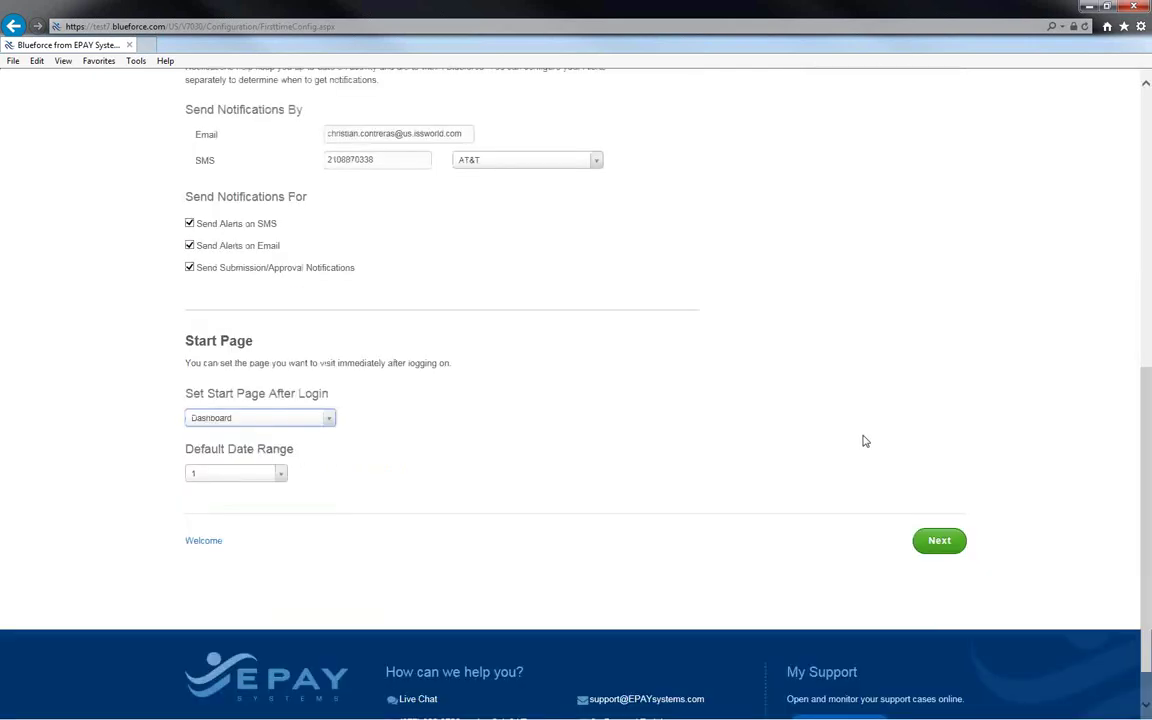
left_click(929, 538)
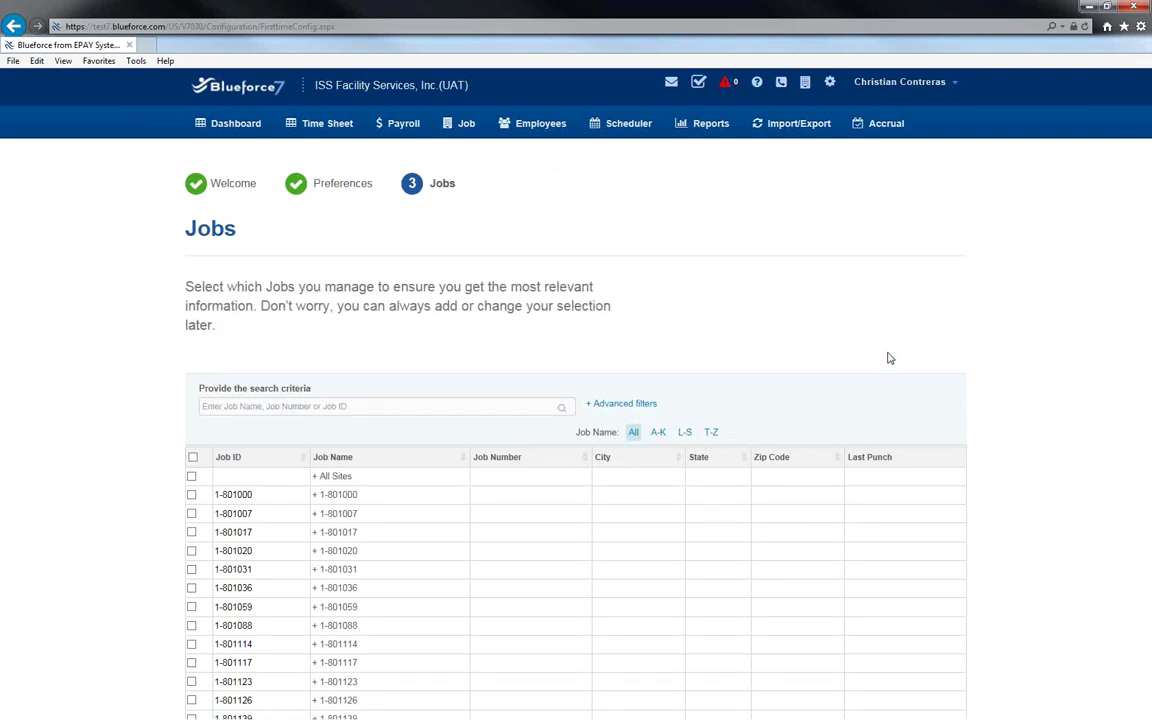
Search the Jobs list for 'my main office' to show its three entries.
left_click(386, 404)
type("1ain")
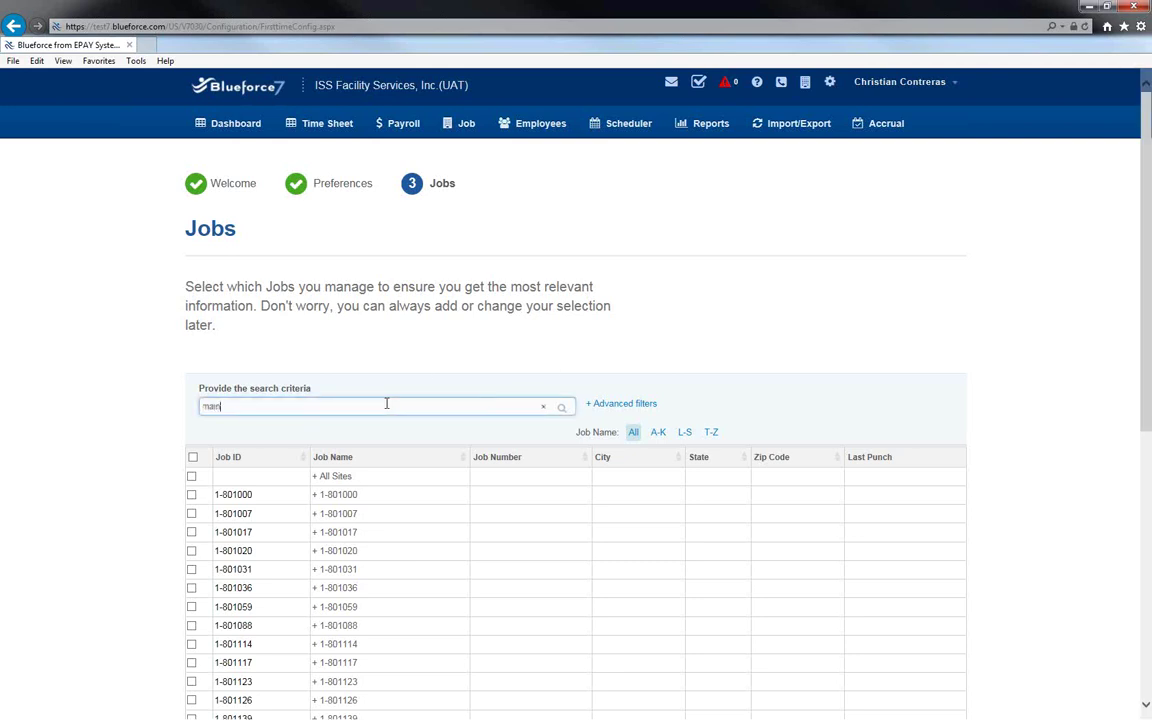
key("BackSpace")
key("BackSpace")
key("BackSpace")
key("BackSpace")
type("my main offic")
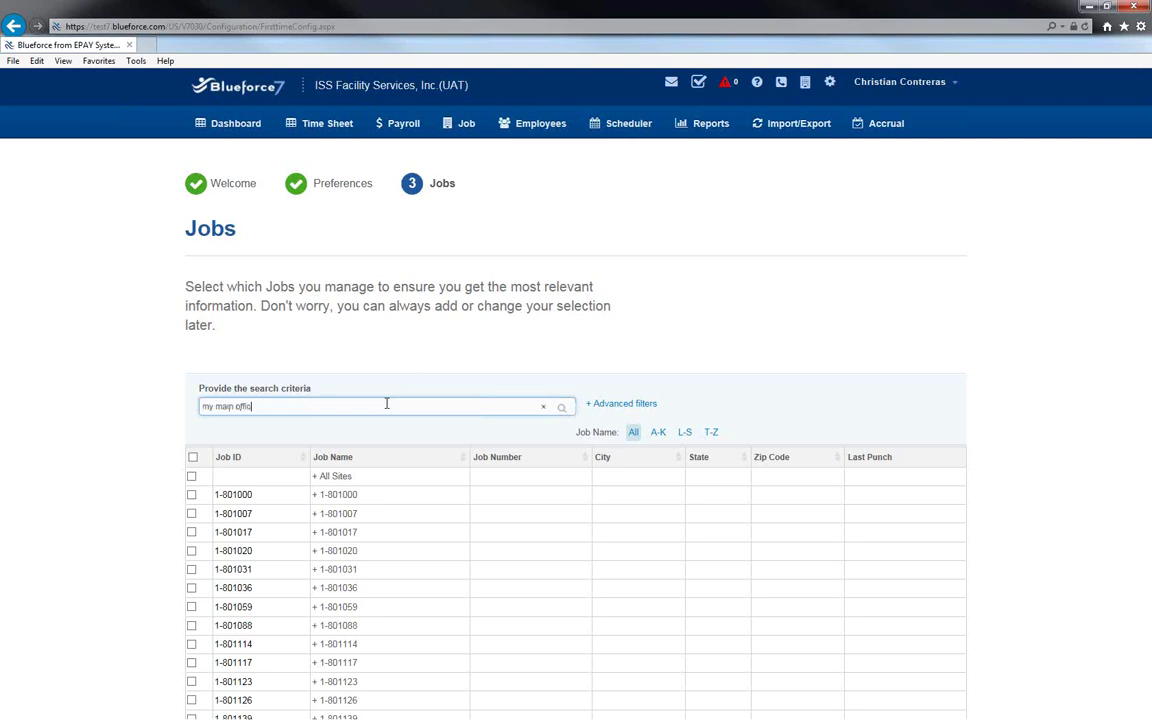
type("e")
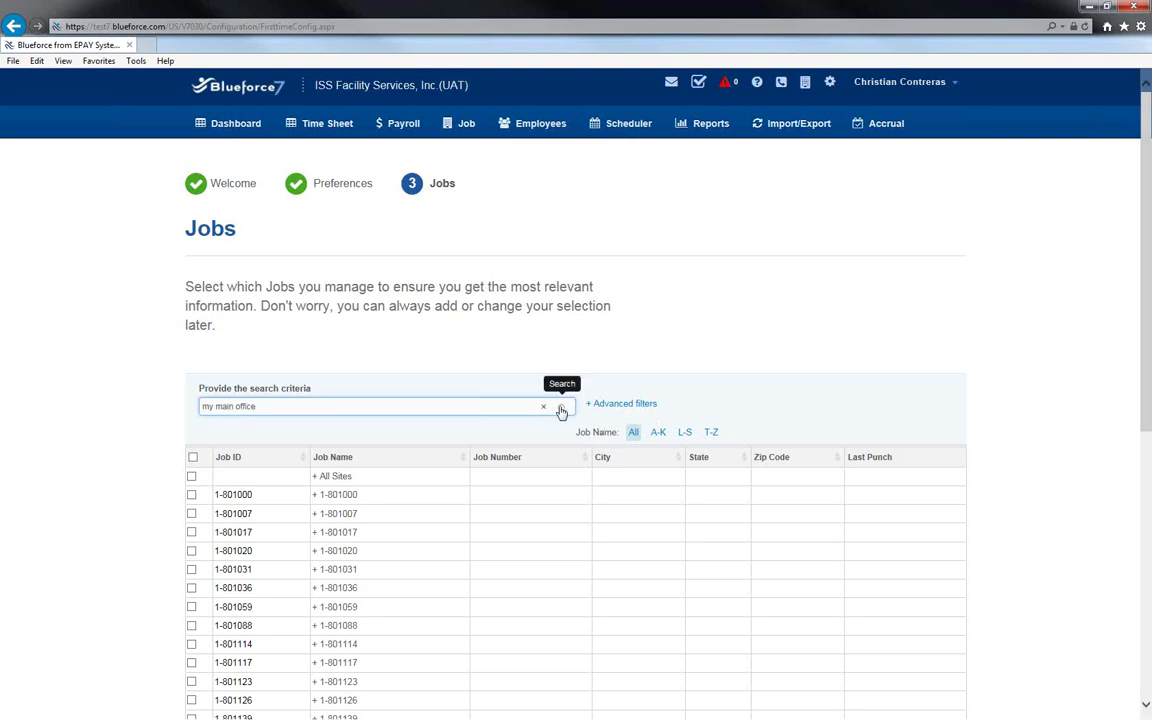
left_click(561, 410)
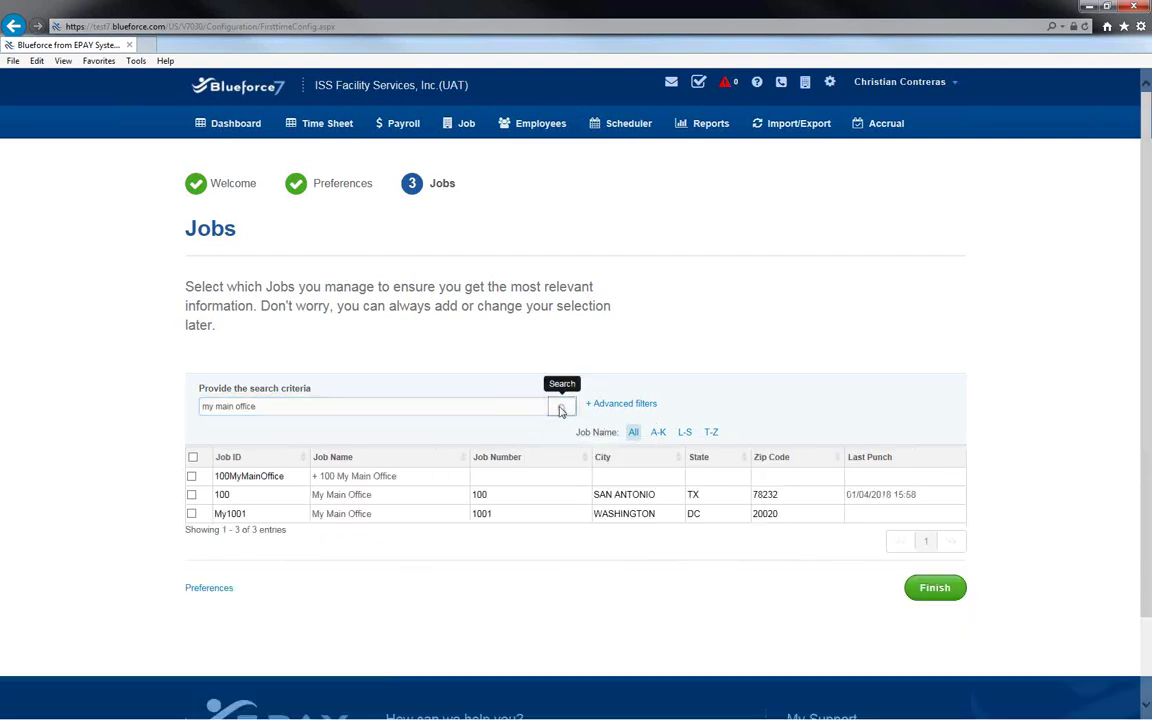
Leave job 100 unselected and clear the job search criteria.
left_click(191, 494)
left_click(191, 496)
left_click_drag(268, 407, 180, 407)
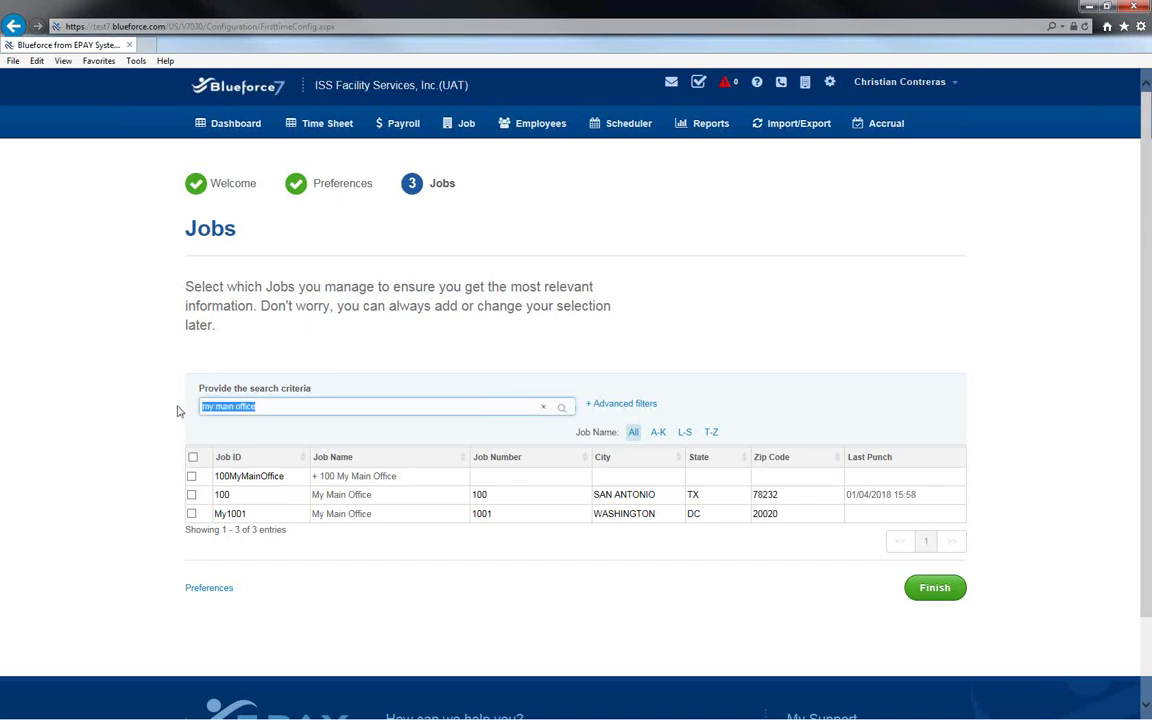
key("BackSpace")
left_click(235, 122)
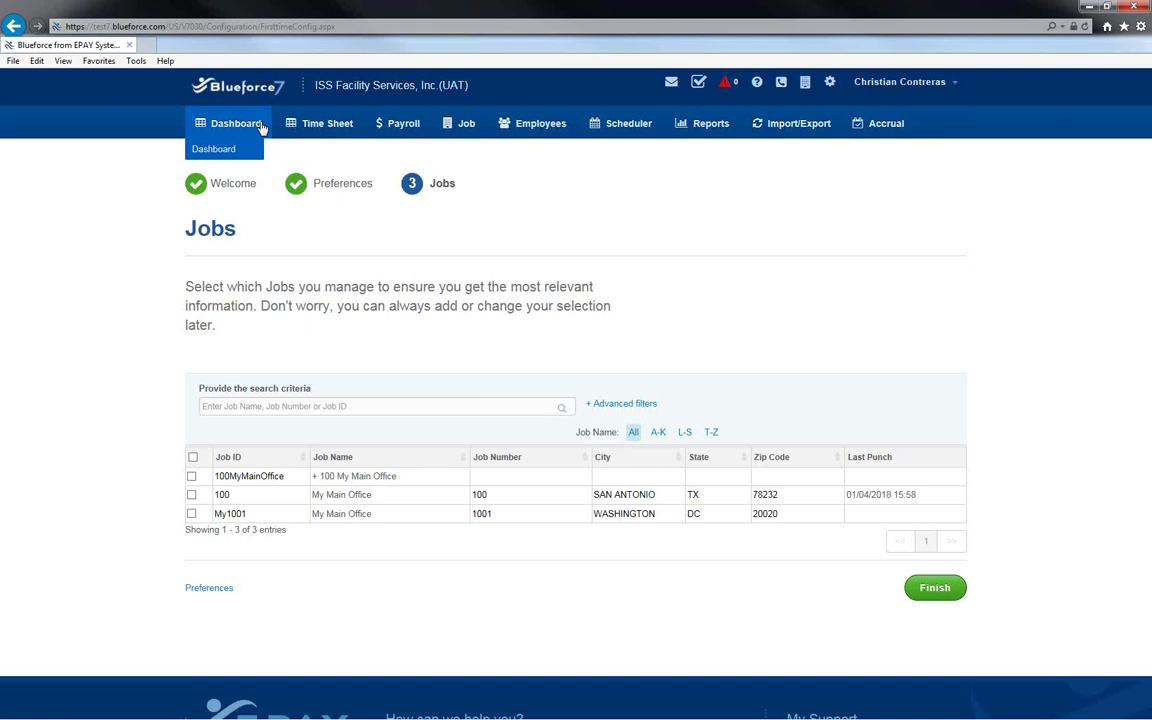
Return to the Dashboard page and show the user account menu.
left_click(217, 149)
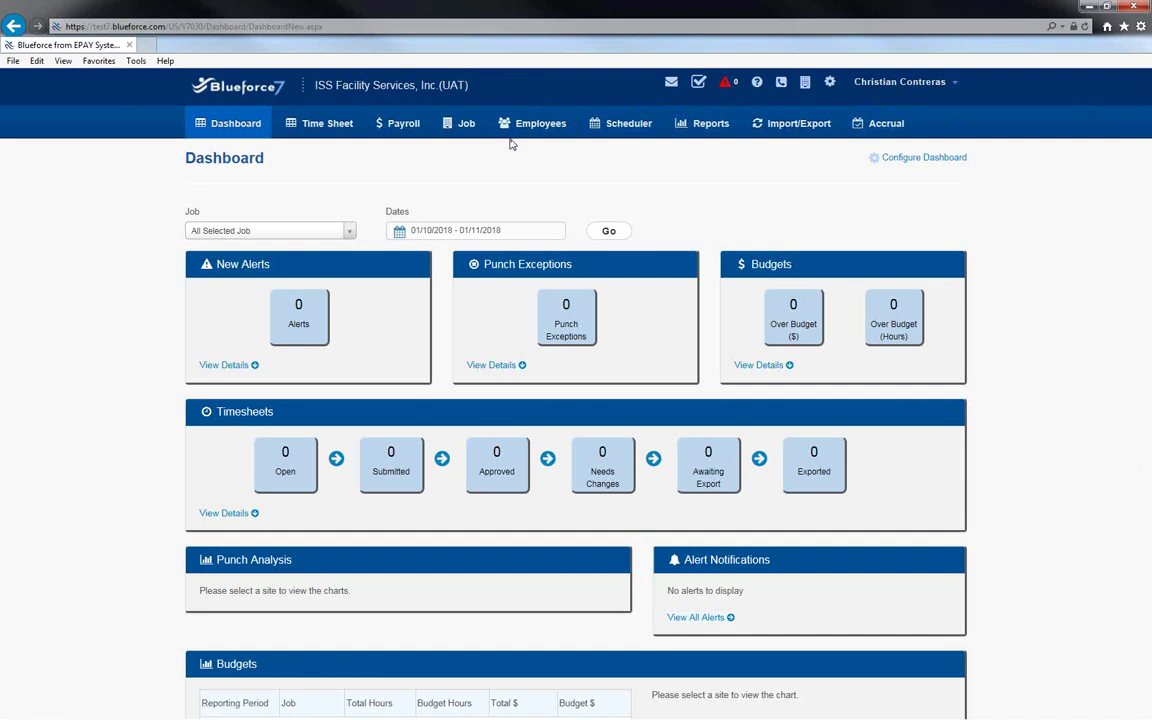
left_click(956, 90)
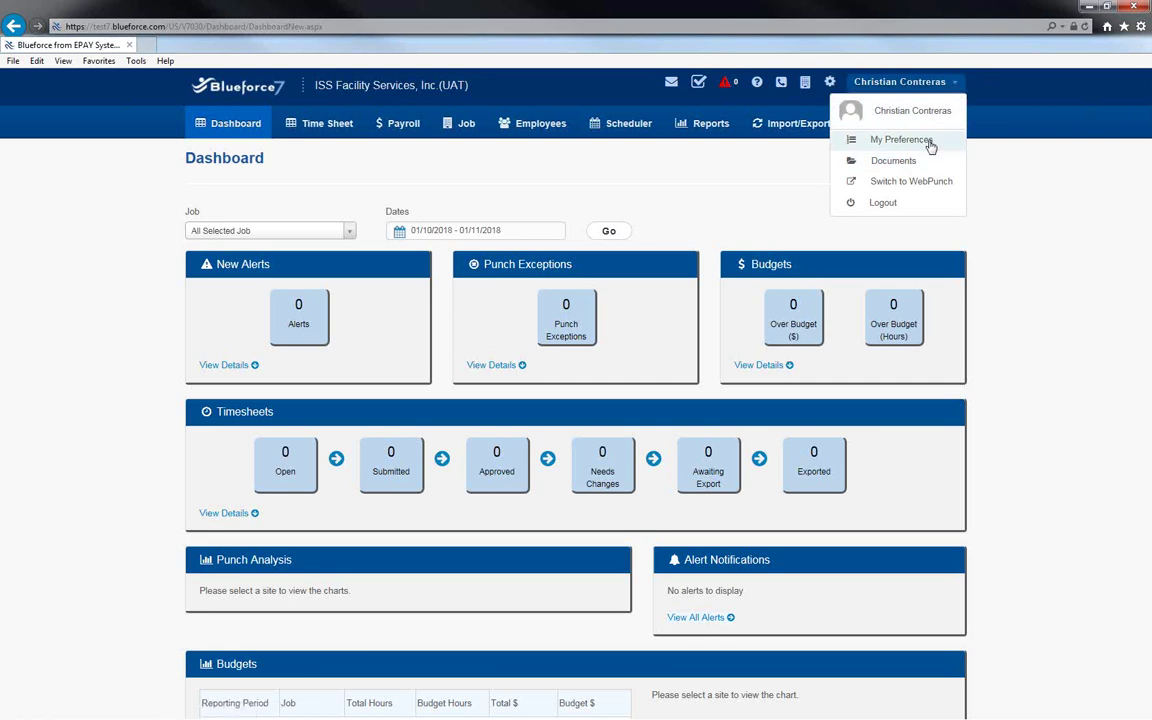
left_click(1003, 180)
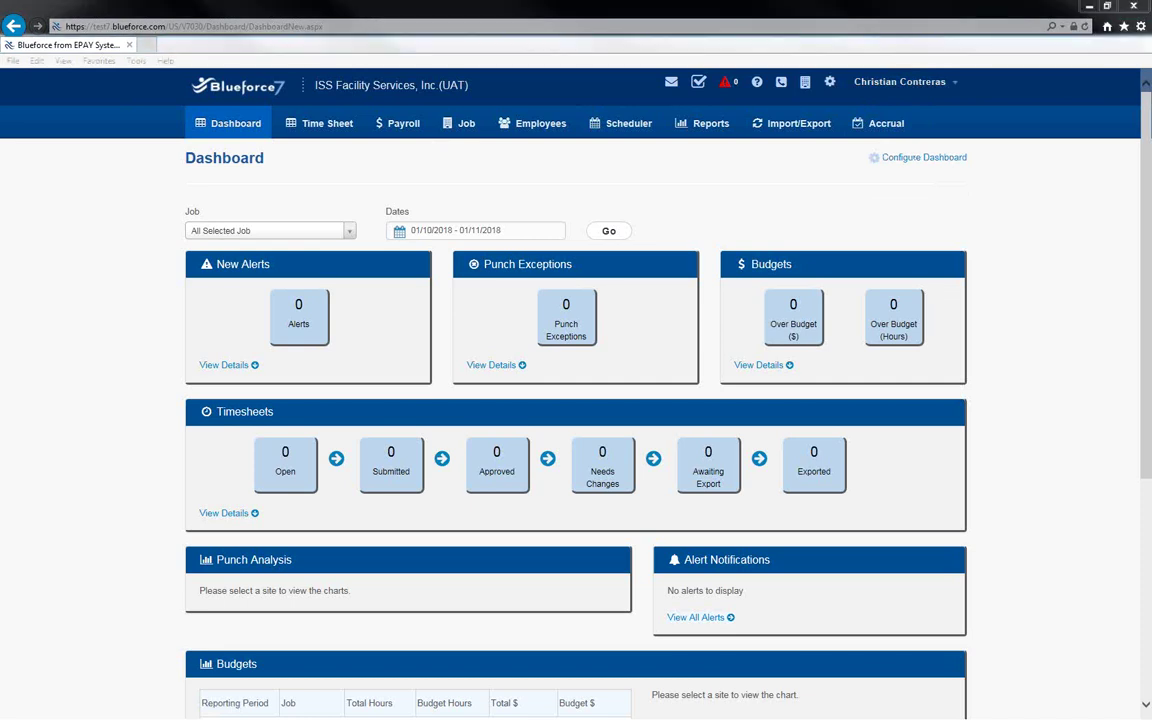
mouse_move(355, 113)
left_mouse_down()
mouse_move(330, 96)
mouse_move(264, 90)
mouse_move(256, 126)
mouse_move(348, 141)
mouse_move(362, 108)
left_mouse_up()
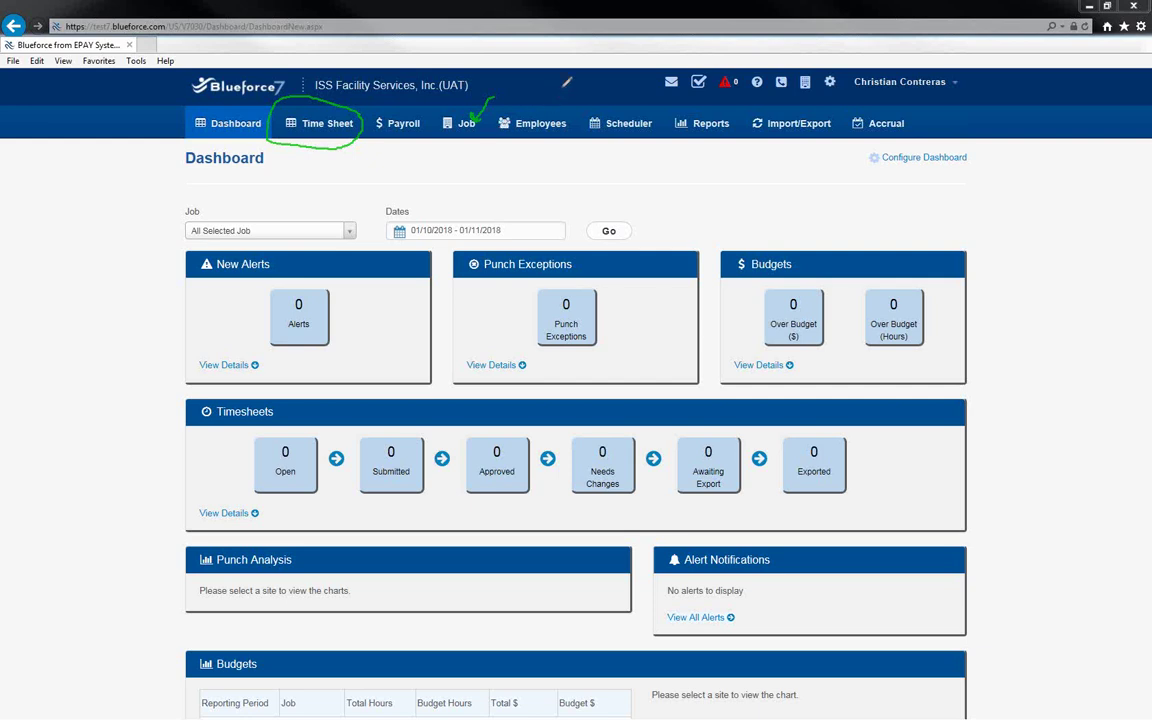
left_click_drag(549, 108, 559, 90)
left_click_drag(714, 92, 712, 110)
key("e")
left_click_drag(426, 82, 400, 113)
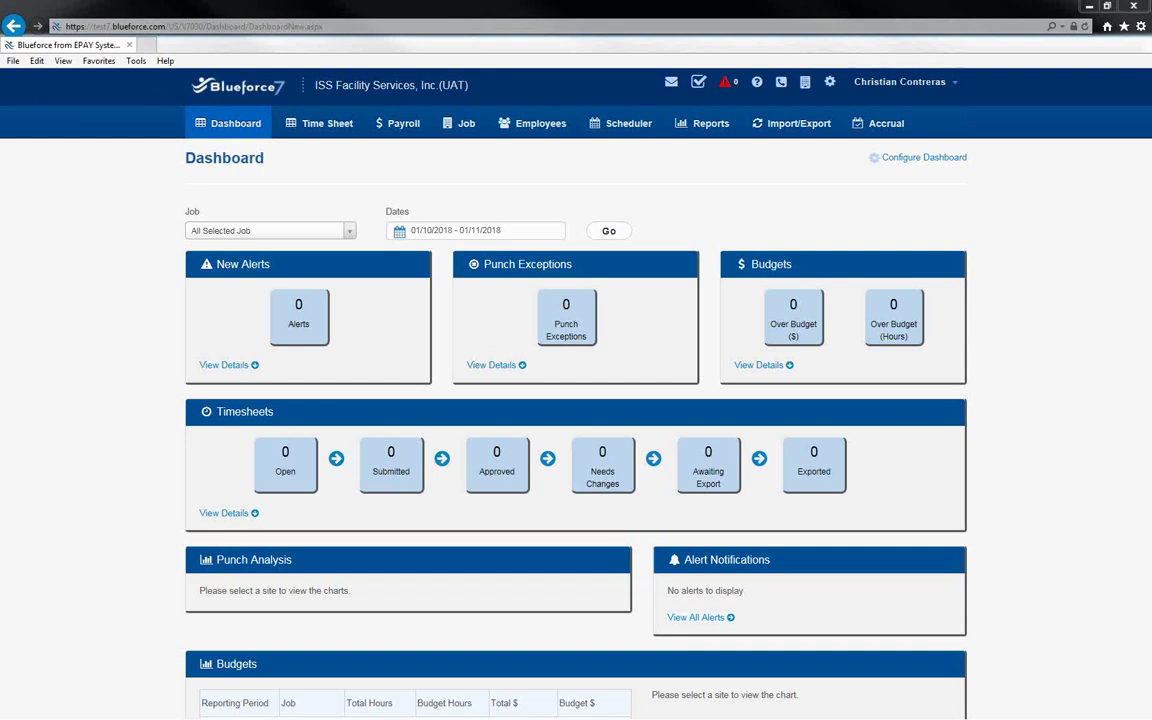
Open Manage Time Sheets from the Time Sheet menu.
left_click(305, 133)
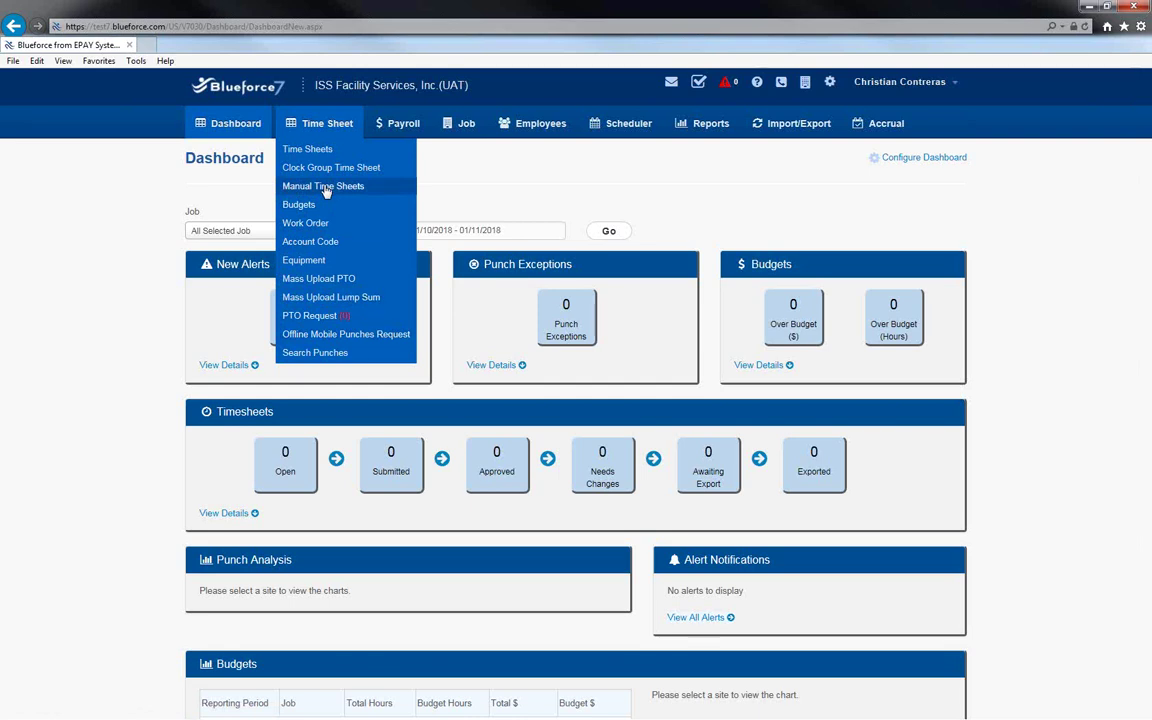
left_click(324, 154)
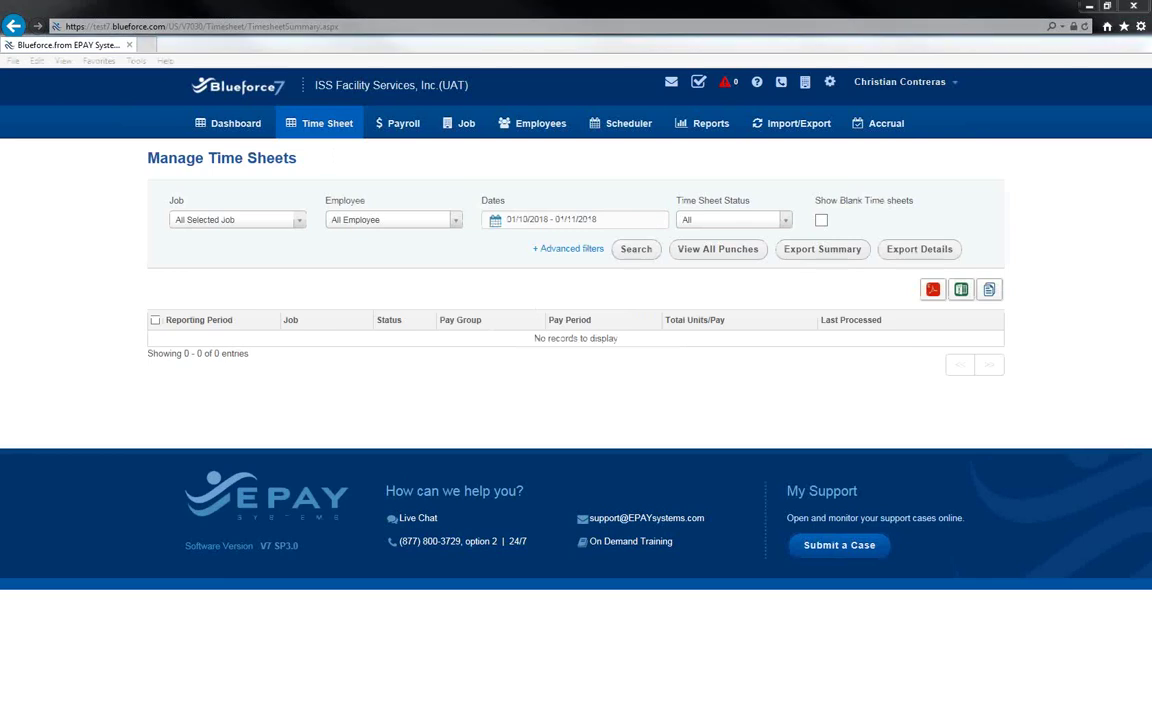
mouse_move(543, 190)
left_mouse_down()
mouse_move(477, 202)
mouse_move(482, 224)
mouse_move(545, 238)
mouse_move(660, 226)
mouse_move(646, 196)
mouse_move(537, 184)
left_mouse_up()
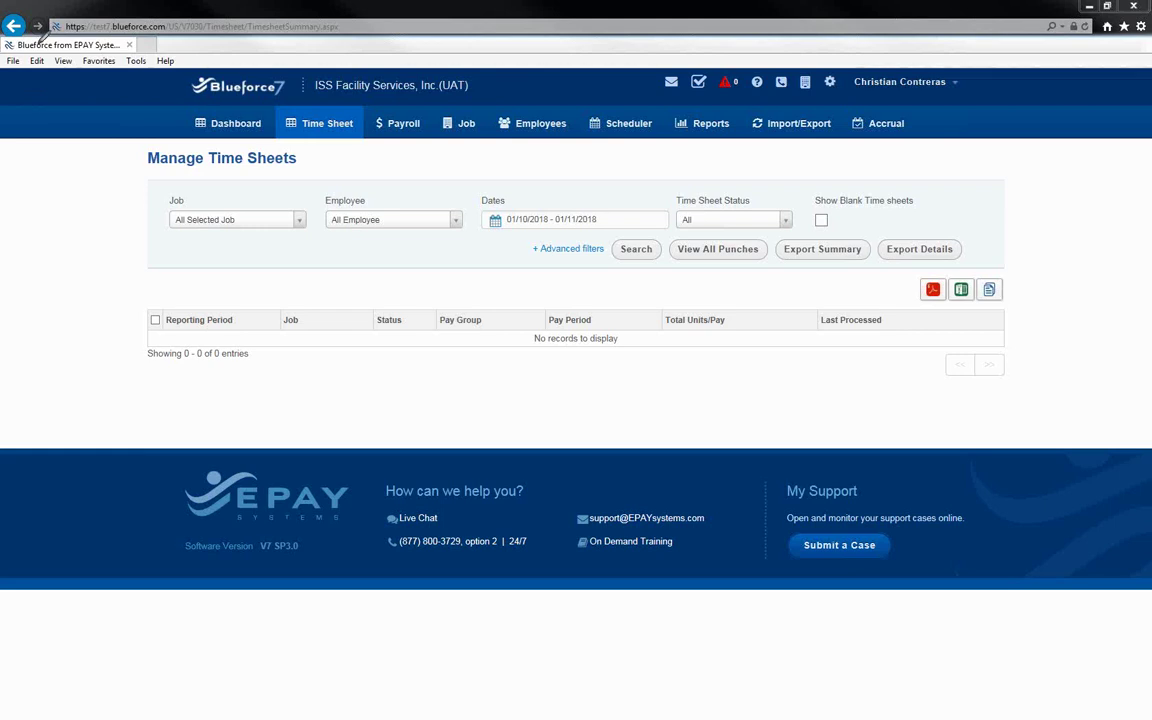
mouse_move(238, 206)
left_mouse_down()
mouse_move(222, 194)
mouse_move(172, 202)
mouse_move(195, 232)
mouse_move(290, 232)
mouse_move(303, 198)
mouse_move(212, 195)
left_mouse_up()
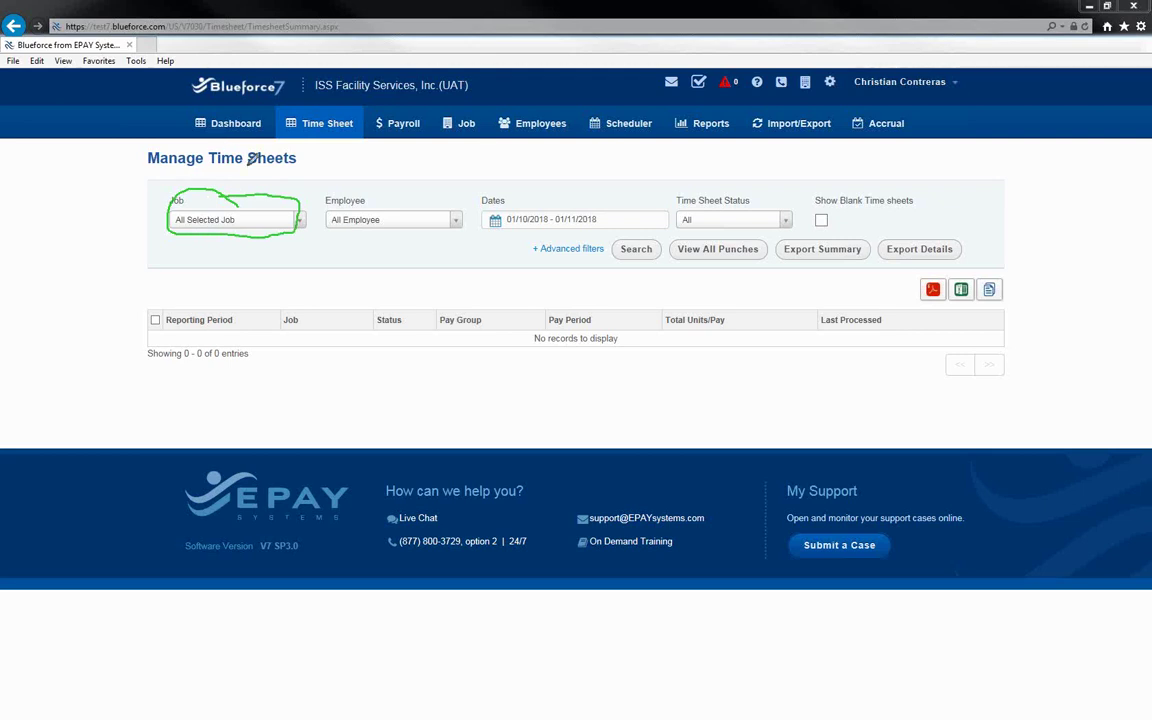
mouse_move(370, 186)
left_mouse_down()
mouse_move(320, 205)
mouse_move(377, 232)
mouse_move(462, 228)
mouse_move(465, 190)
mouse_move(362, 184)
left_mouse_up()
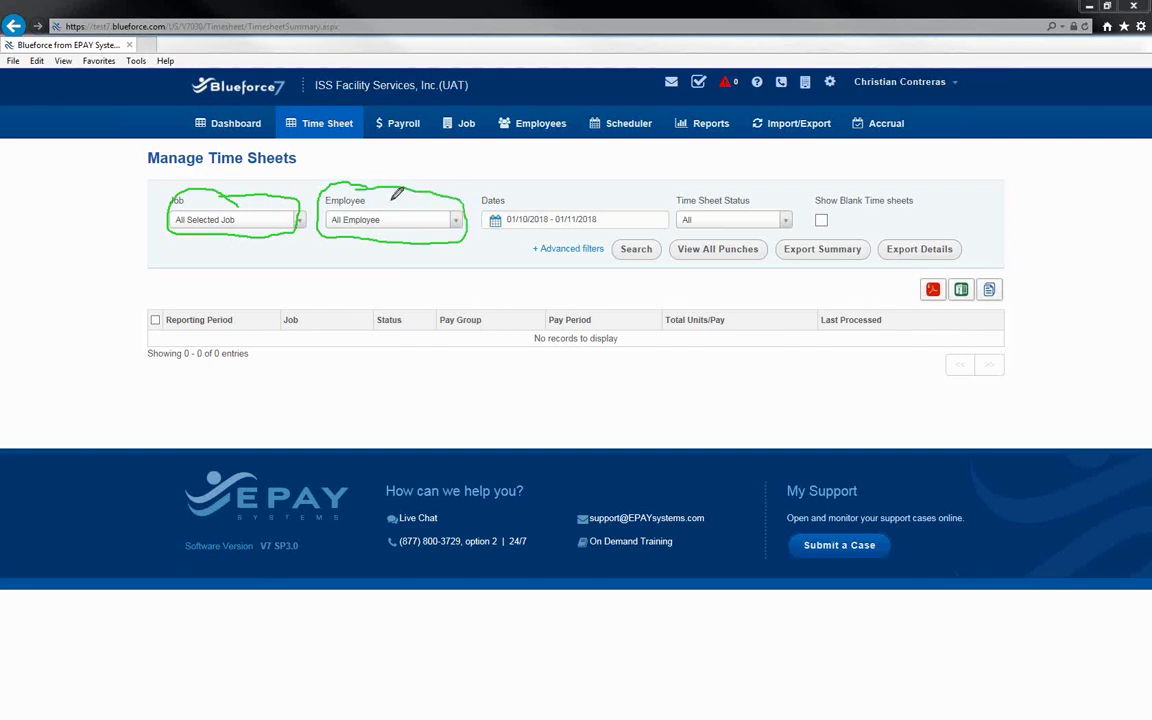
mouse_move(578, 189)
left_mouse_down()
mouse_move(472, 194)
mouse_move(500, 247)
mouse_move(676, 231)
mouse_move(605, 186)
mouse_move(545, 184)
left_mouse_up()
left_click_drag(530, 243, 490, 351)
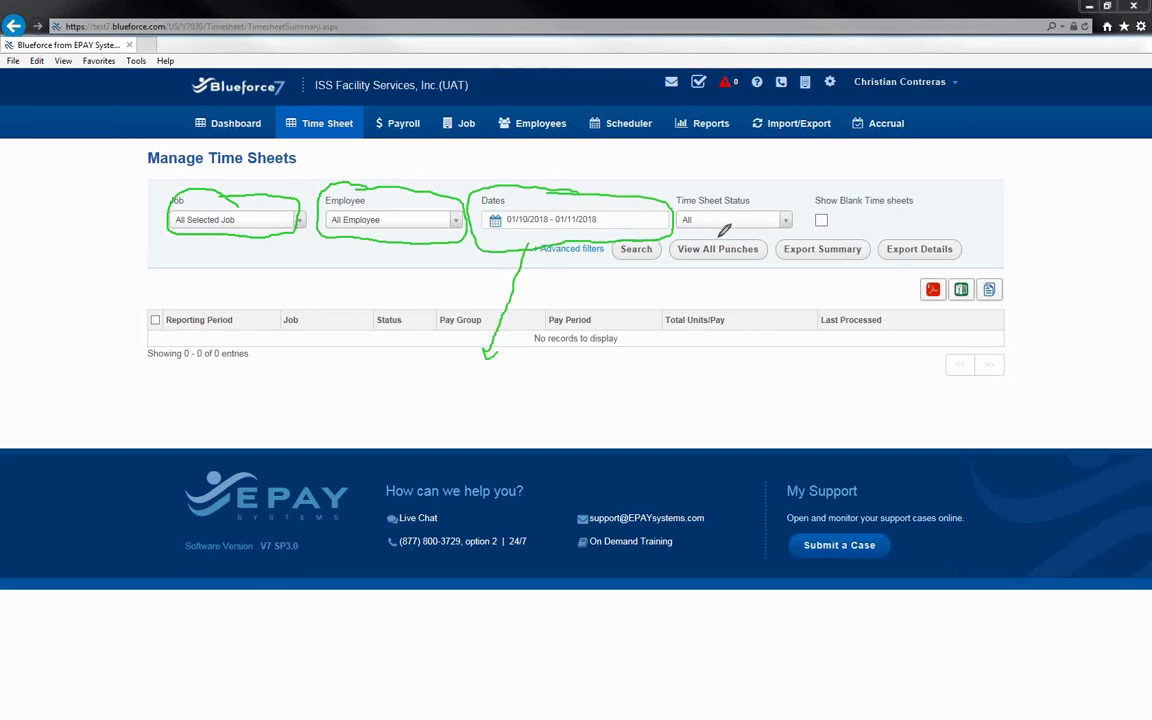
mouse_move(790, 190)
left_mouse_down()
mouse_move(700, 191)
mouse_move(678, 210)
mouse_move(700, 233)
mouse_move(765, 235)
mouse_move(807, 200)
left_mouse_up()
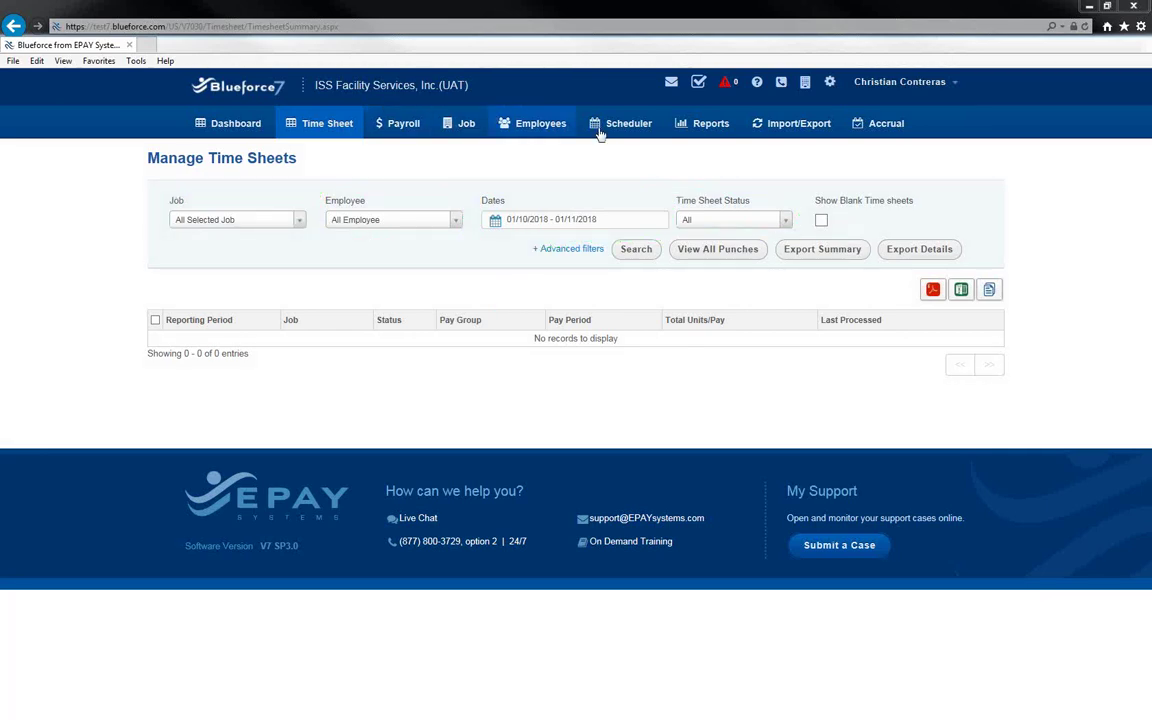
Search Open time sheets dated 11/04/2017 – 01/11/2018, finding job 5026191 with 4 exceptions.
left_click(785, 221)
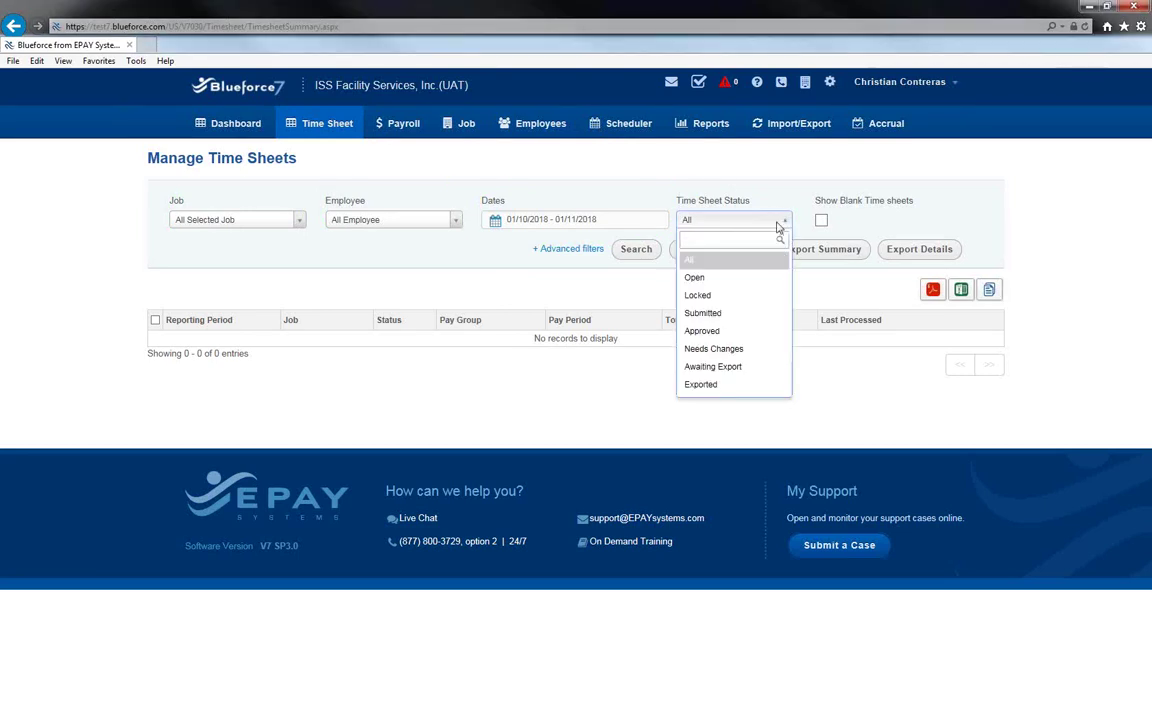
left_click(727, 287)
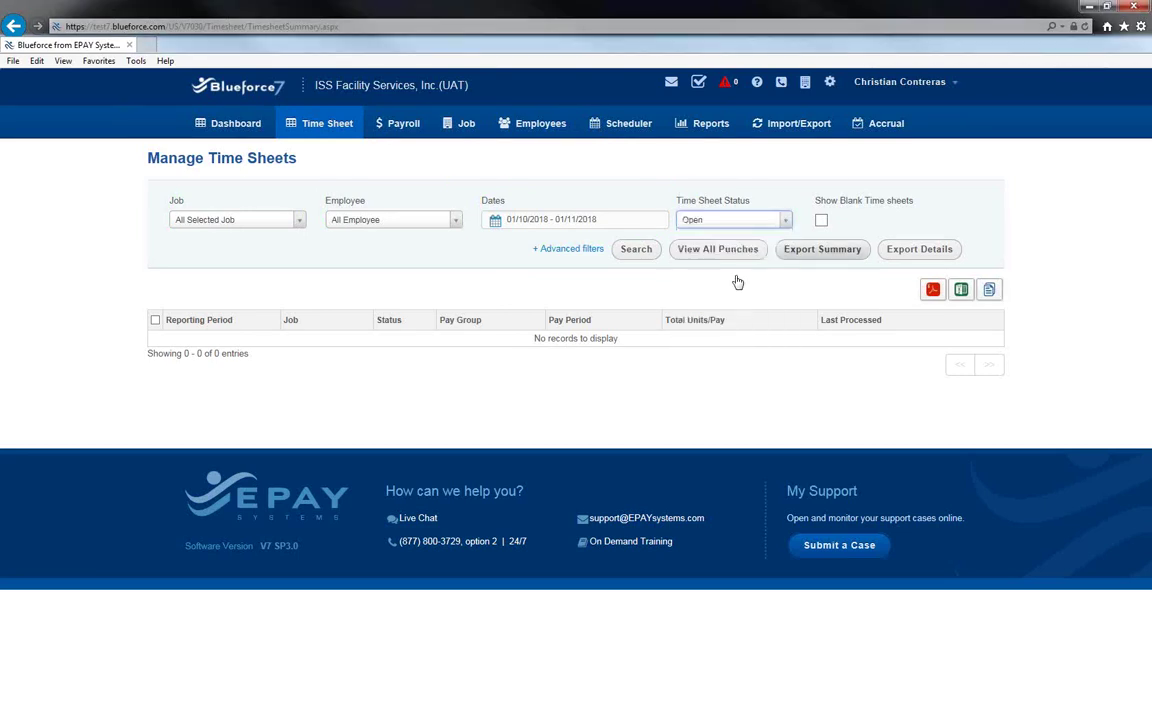
left_click(646, 252)
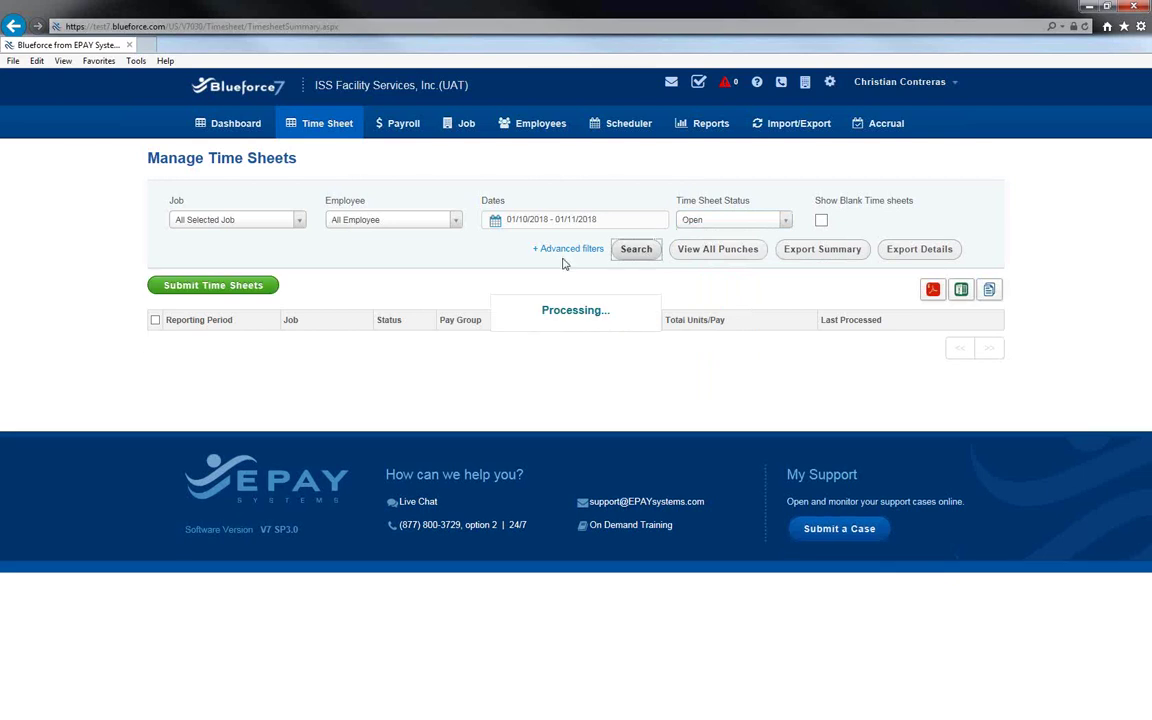
left_click(512, 221)
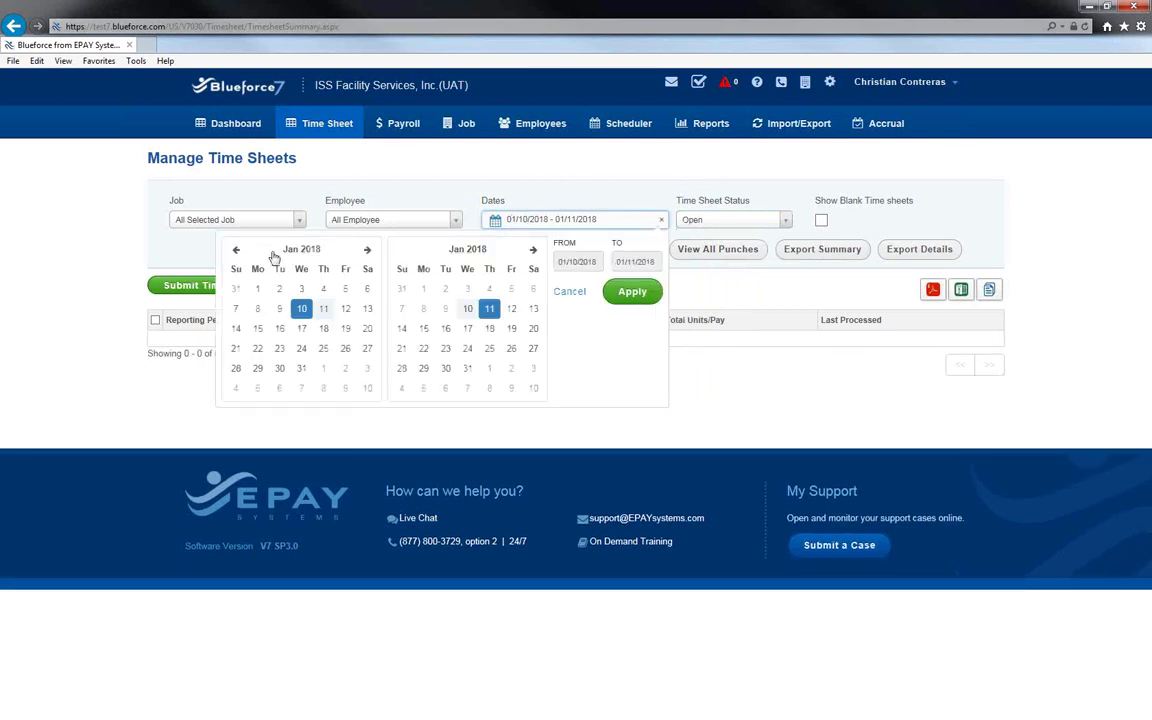
left_click(236, 250)
left_click(236, 250)
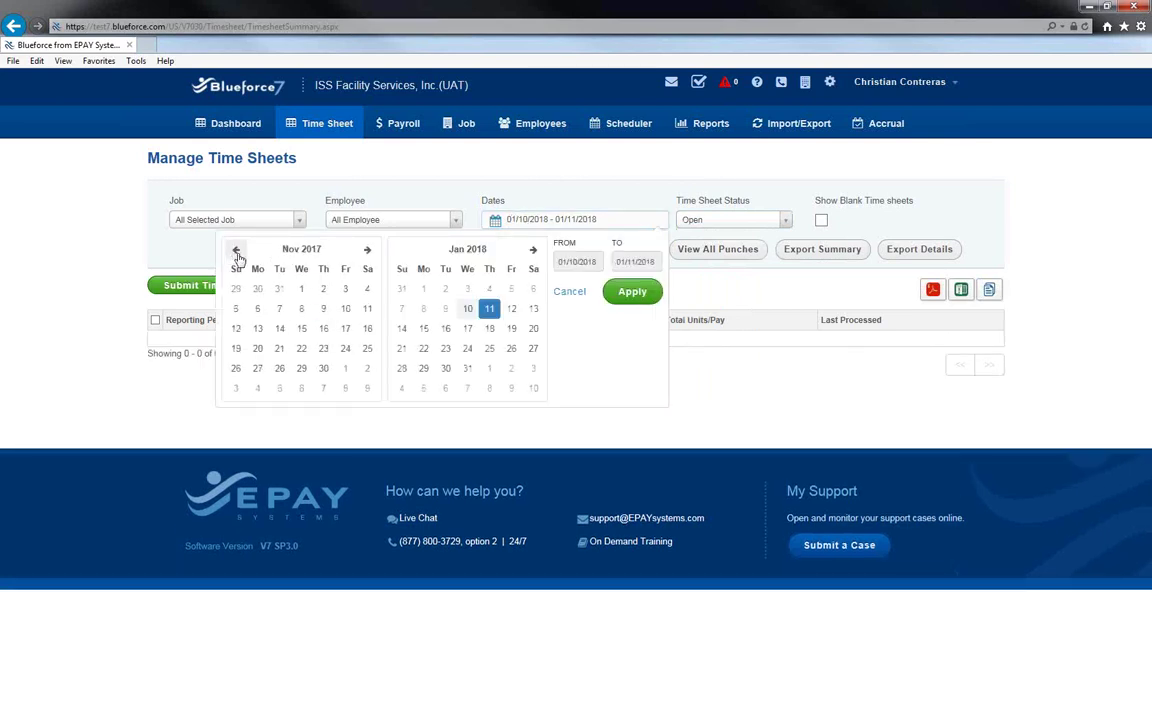
left_click(367, 289)
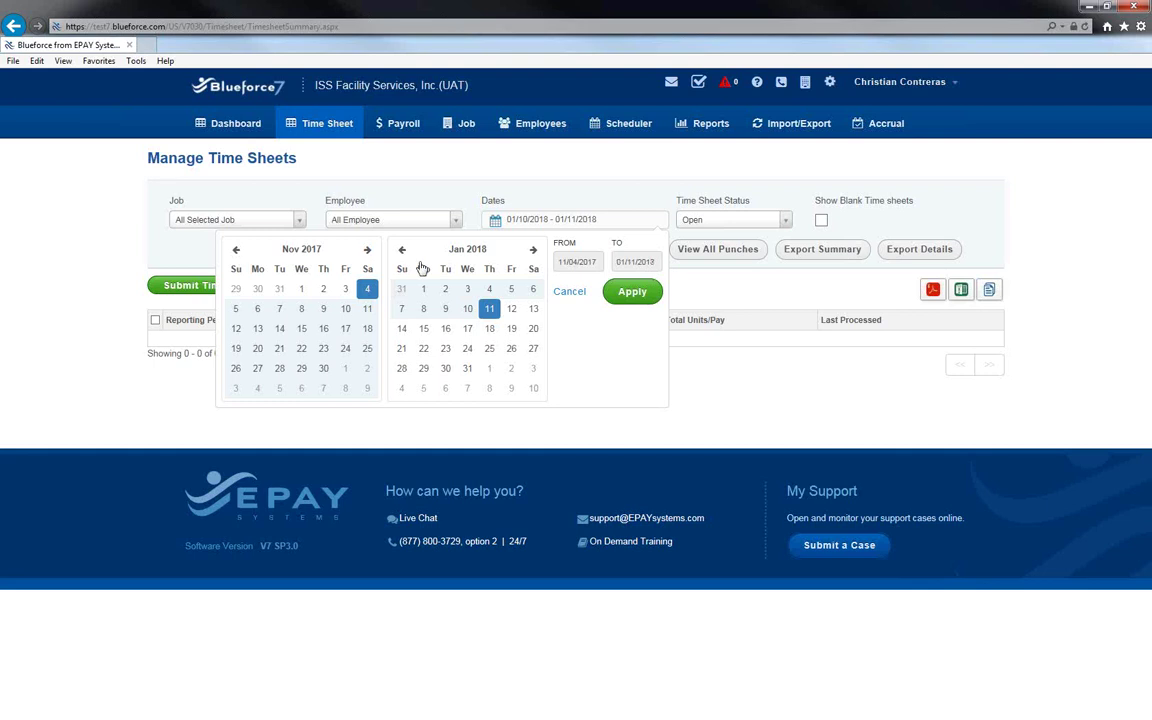
left_click(632, 291)
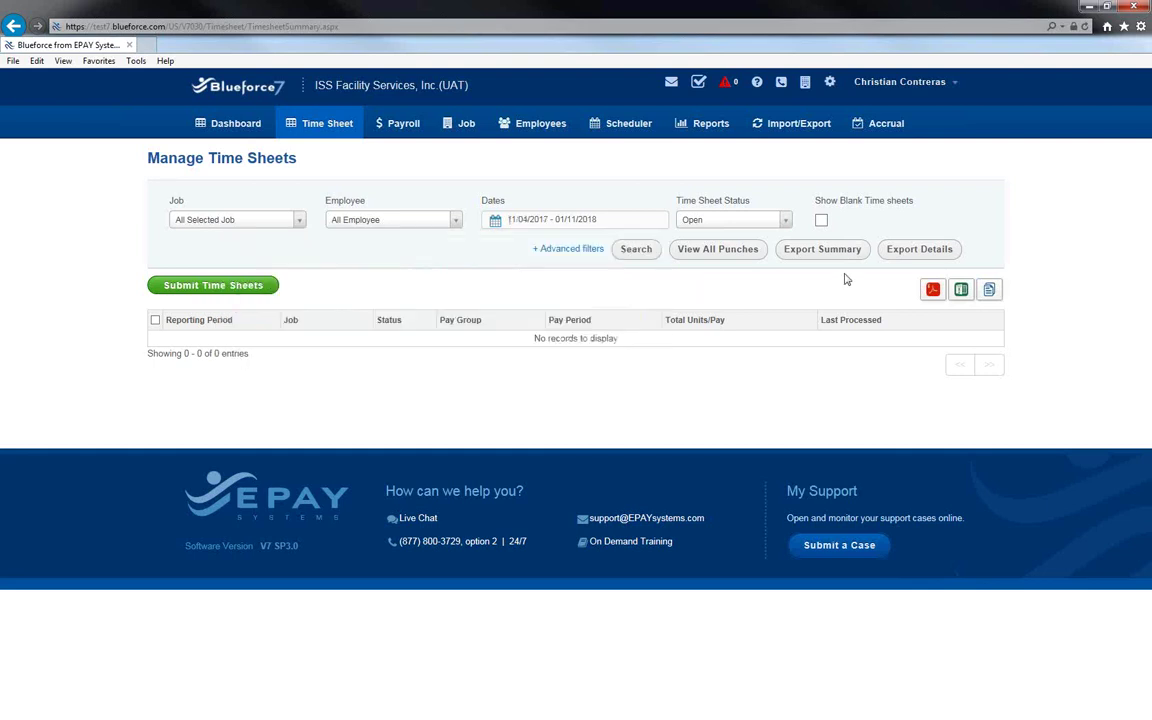
left_click(635, 252)
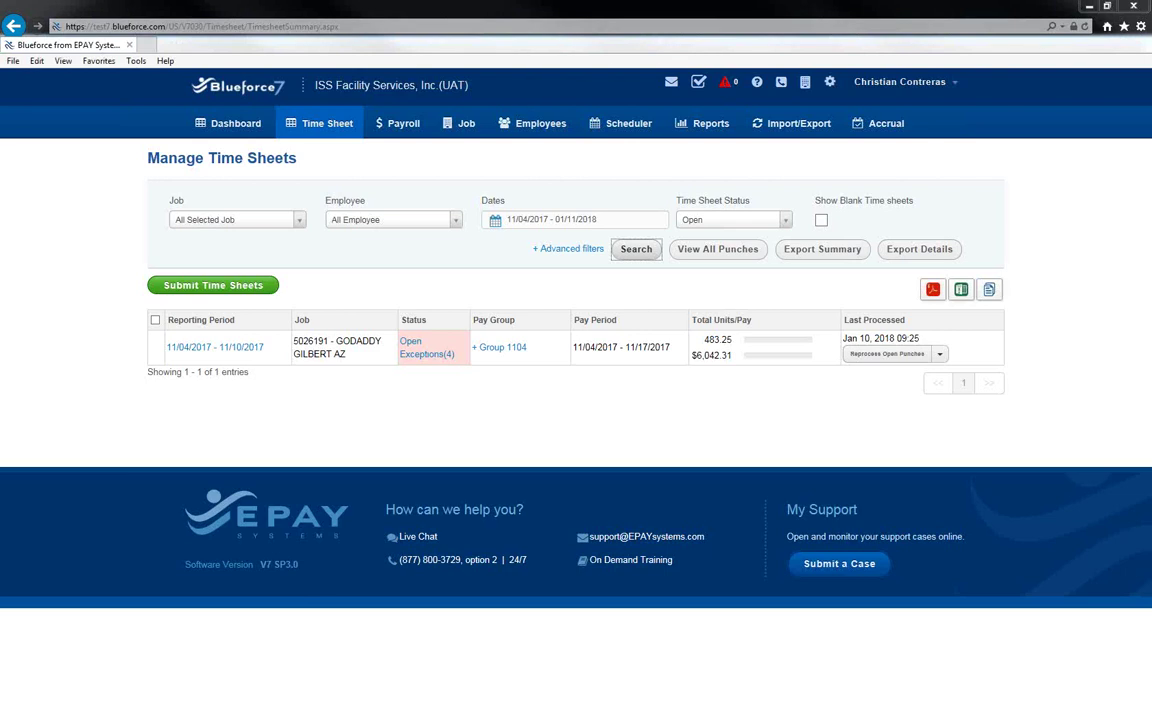
mouse_move(725, 183)
left_mouse_down()
mouse_move(671, 212)
mouse_move(742, 228)
mouse_move(803, 205)
mouse_move(670, 192)
left_mouse_up()
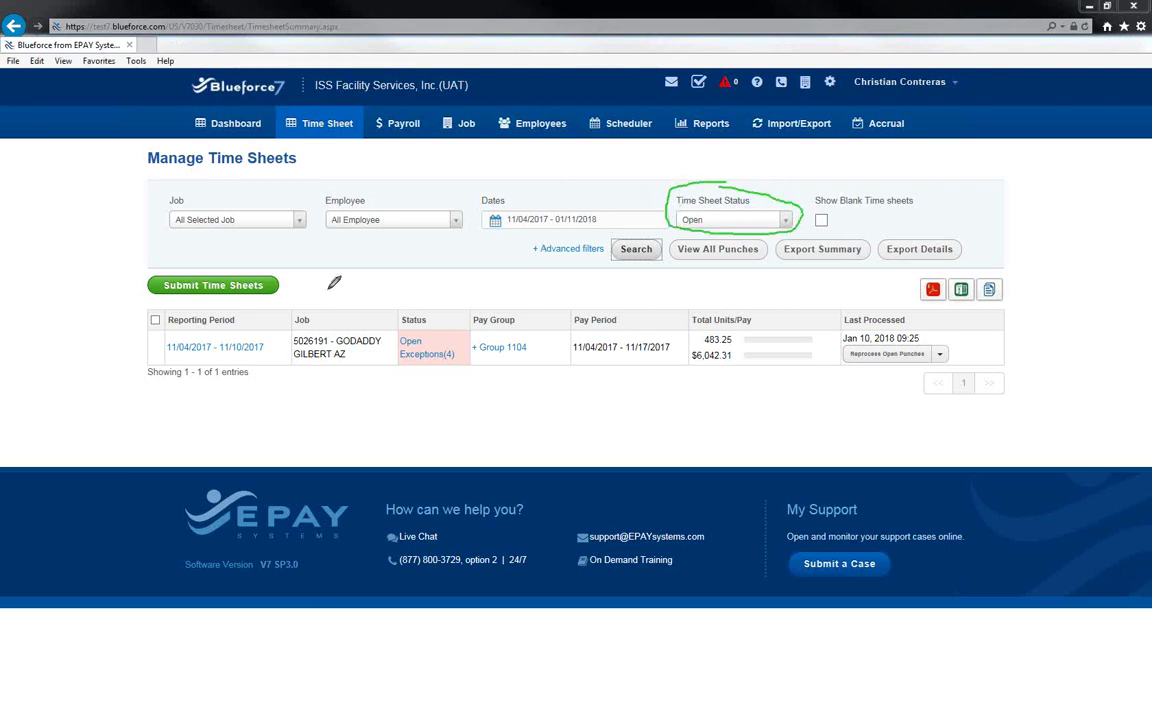
left_click_drag(374, 294, 285, 293)
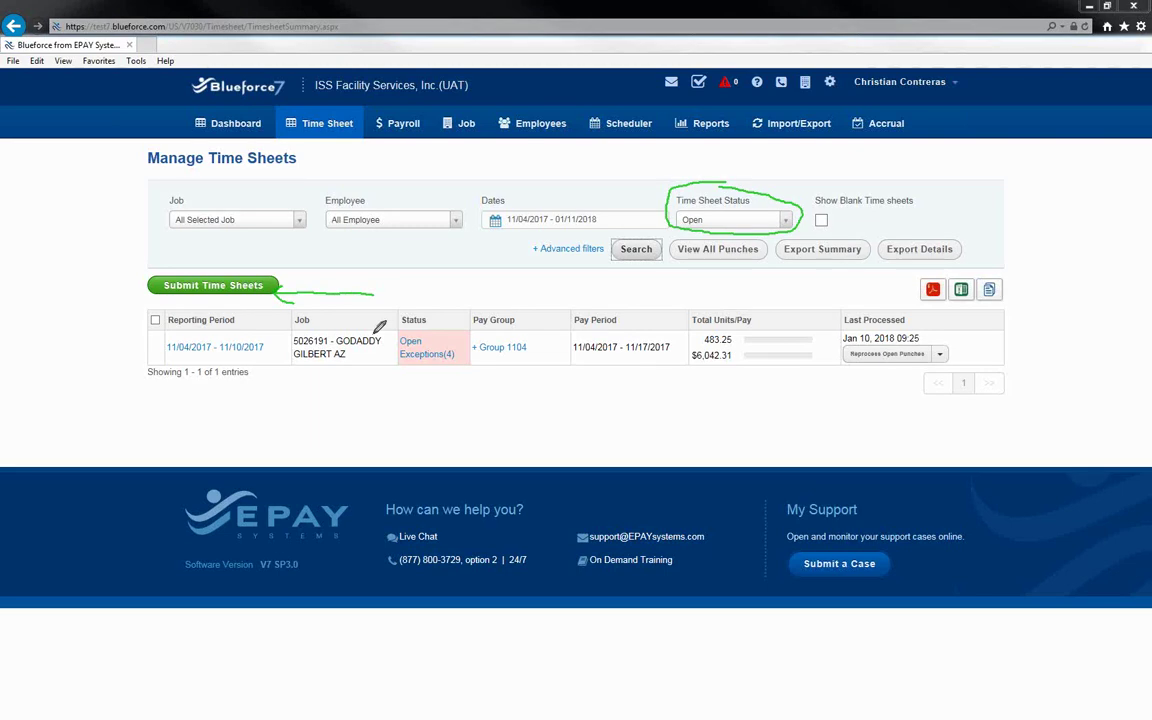
mouse_move(215, 256)
left_mouse_down()
mouse_move(121, 276)
mouse_move(278, 300)
mouse_move(170, 222)
mouse_move(168, 272)
mouse_move(180, 232)
mouse_move(157, 314)
left_mouse_up()
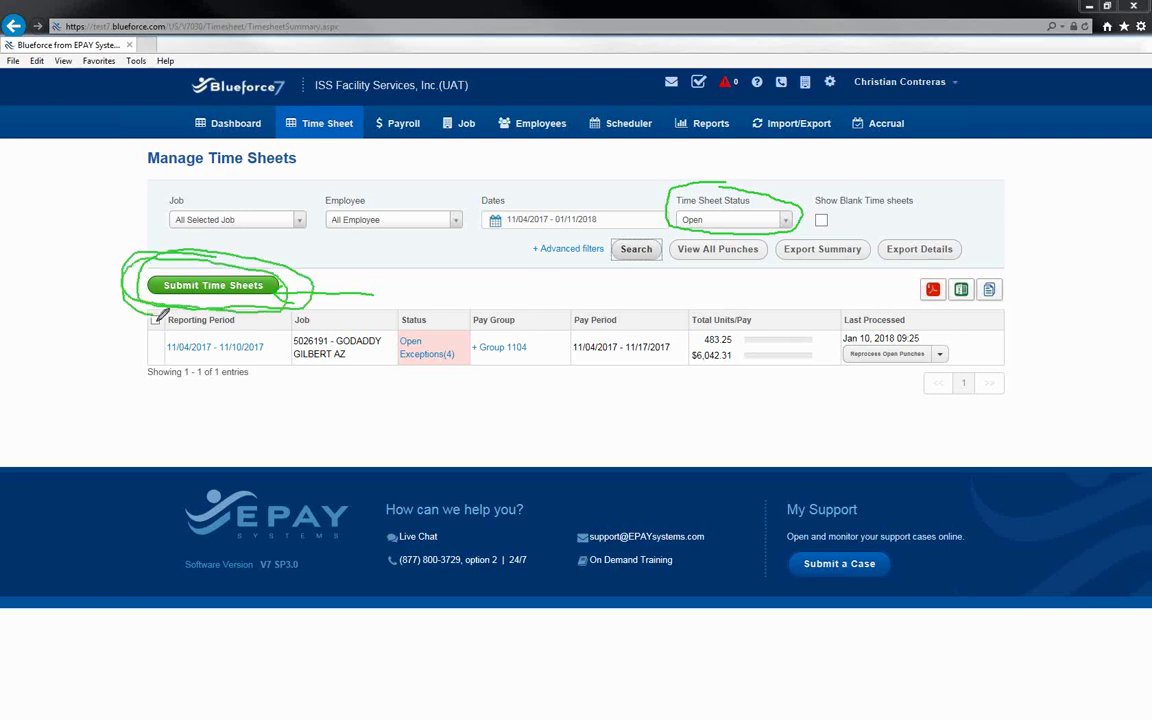
mouse_move(641, 153)
left_mouse_down()
mouse_move(684, 172)
mouse_move(677, 185)
left_mouse_up()
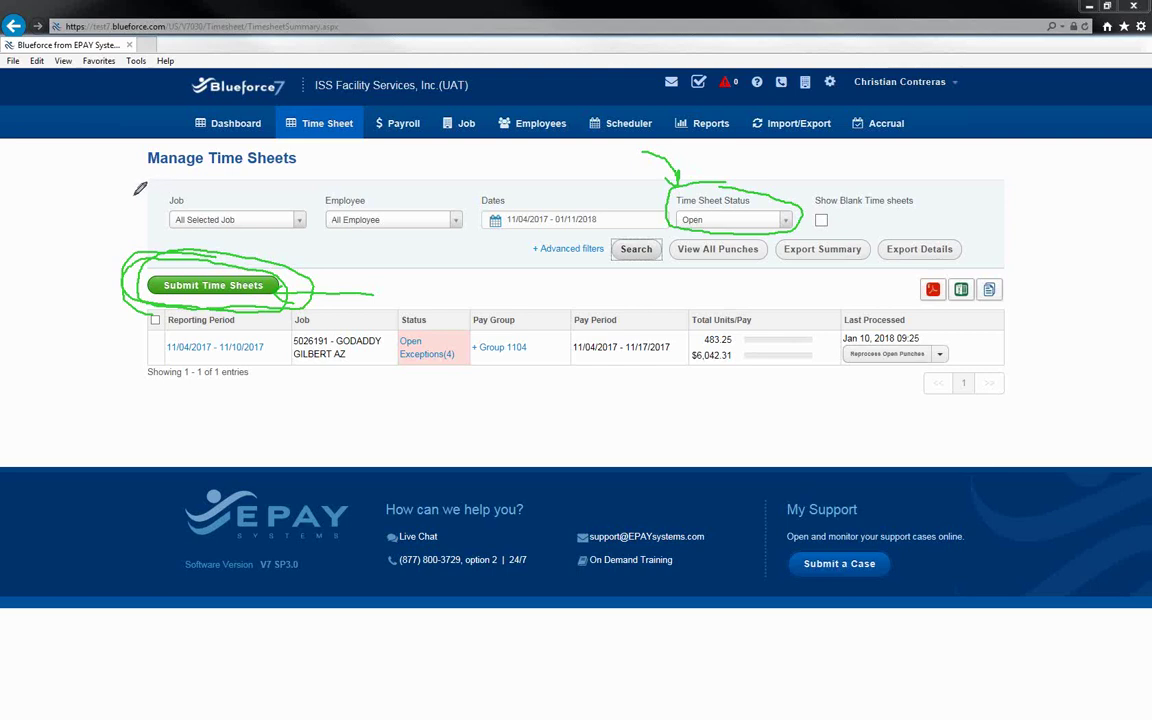
mouse_move(130, 356)
left_mouse_down()
mouse_move(165, 356)
mouse_move(190, 392)
mouse_move(178, 413)
left_mouse_up()
left_click_drag(122, 444, 158, 444)
left_click_drag(122, 469, 135, 469)
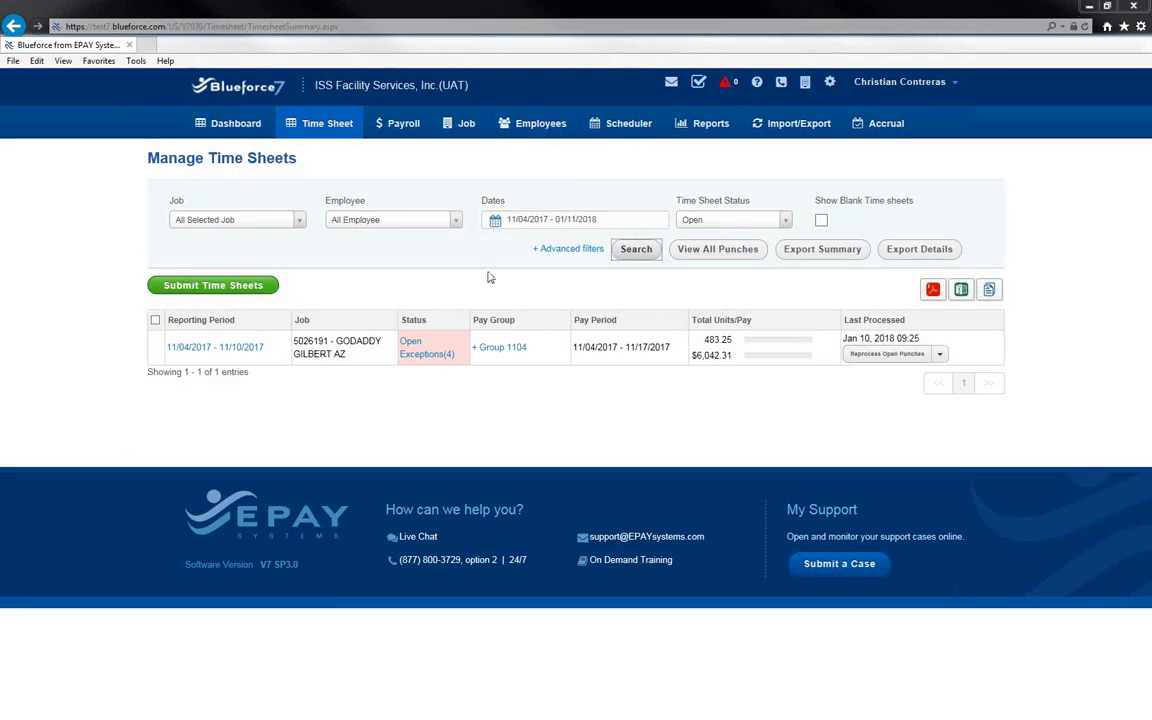
Set Time Sheet Status to All and rerun the time sheet search.
left_click(733, 220)
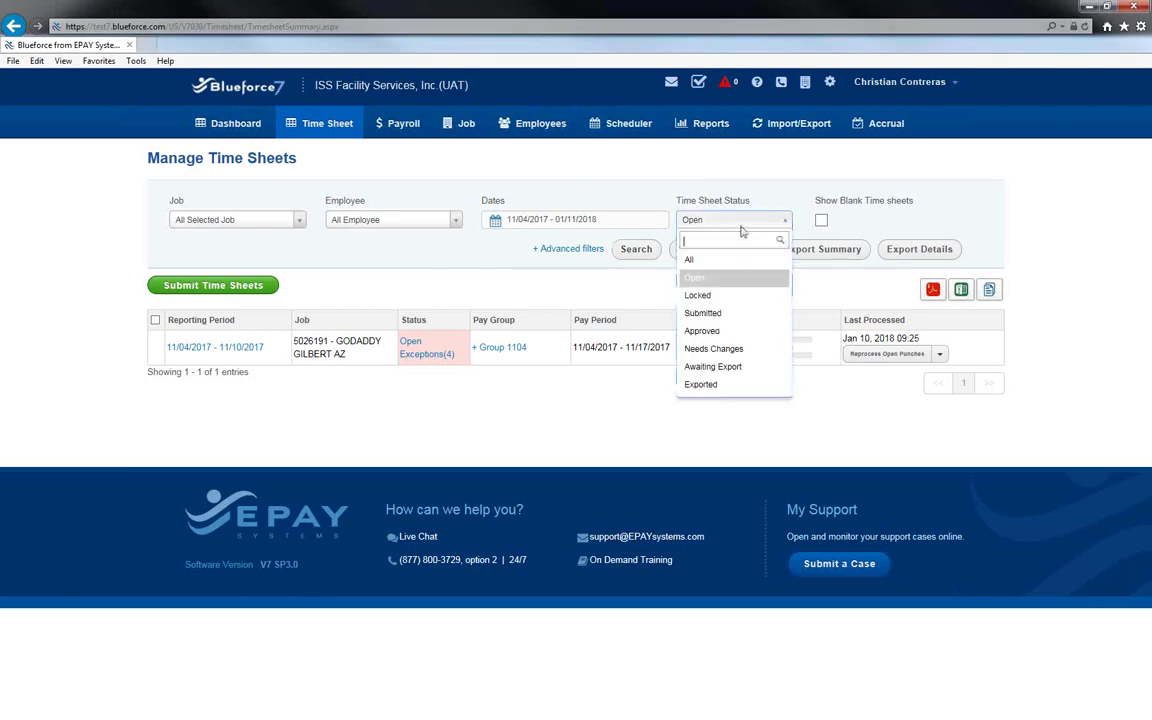
left_click(738, 258)
left_click(645, 250)
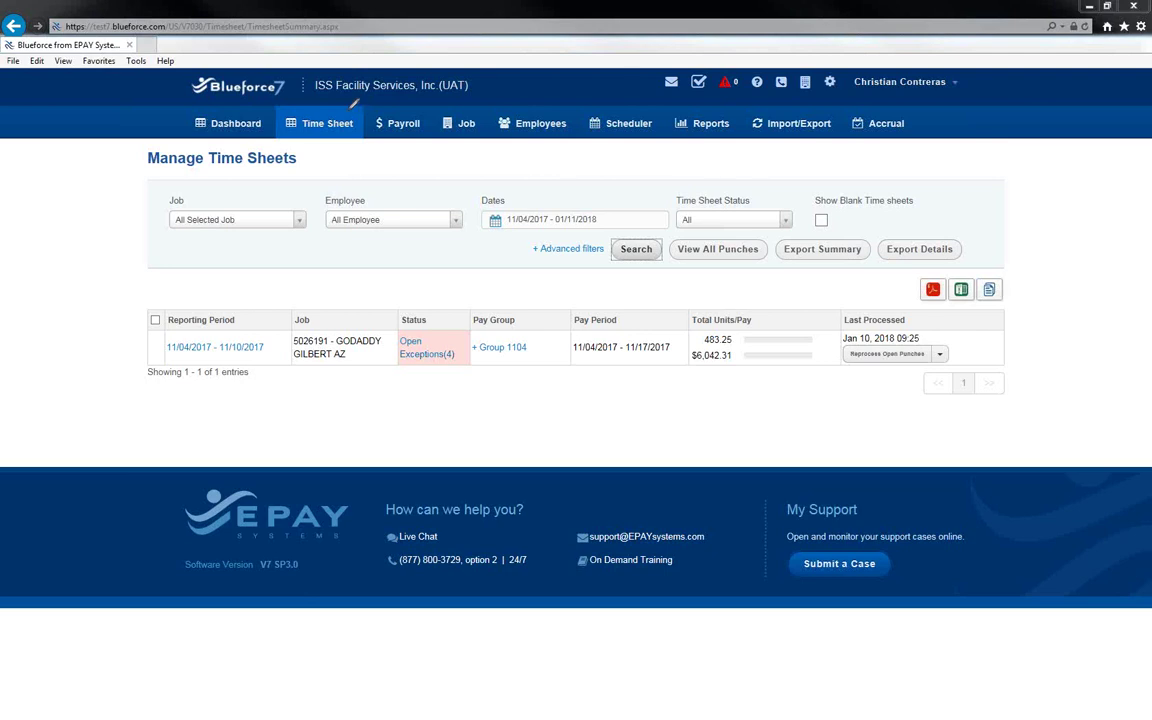
Open the Open Exceptions(4) list for the 5026191 GODADDY GILBERT AZ time sheet.
mouse_move(297, 102)
left_mouse_down()
mouse_move(258, 108)
mouse_move(290, 125)
mouse_move(352, 104)
left_mouse_up()
mouse_move(211, 143)
left_mouse_down()
mouse_move(108, 145)
mouse_move(95, 247)
mouse_move(90, 424)
mouse_move(180, 487)
left_mouse_up()
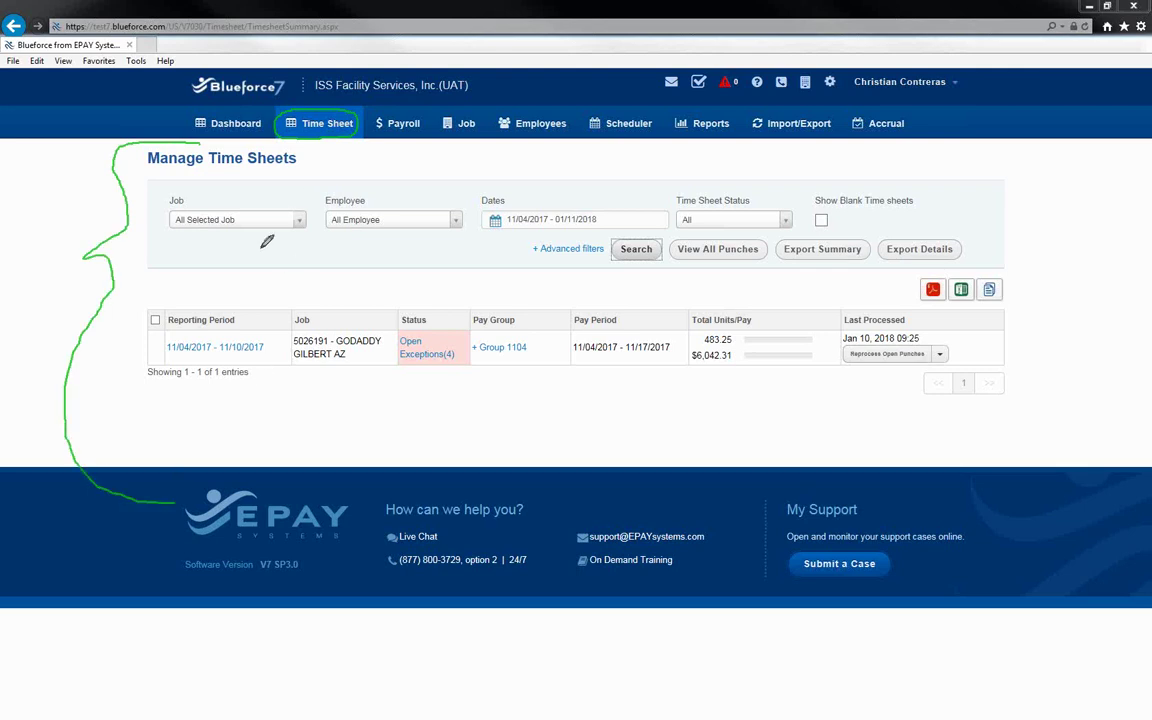
mouse_move(49, 349)
left_mouse_down()
mouse_move(163, 349)
mouse_move(155, 342)
mouse_move(165, 350)
mouse_move(150, 362)
left_mouse_up()
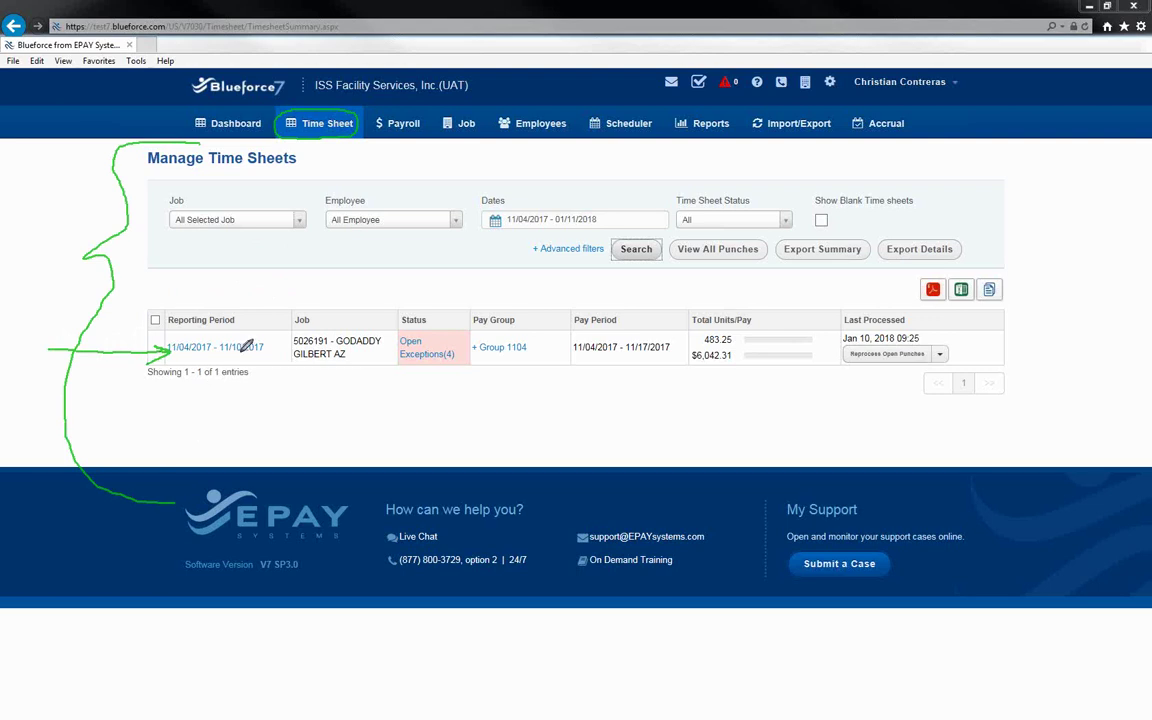
mouse_move(266, 340)
left_mouse_down()
mouse_move(210, 344)
mouse_move(265, 362)
mouse_move(266, 340)
left_mouse_up()
mouse_move(456, 338)
left_mouse_down()
mouse_move(391, 346)
mouse_move(425, 354)
mouse_move(483, 336)
mouse_move(512, 352)
mouse_move(522, 329)
left_mouse_up()
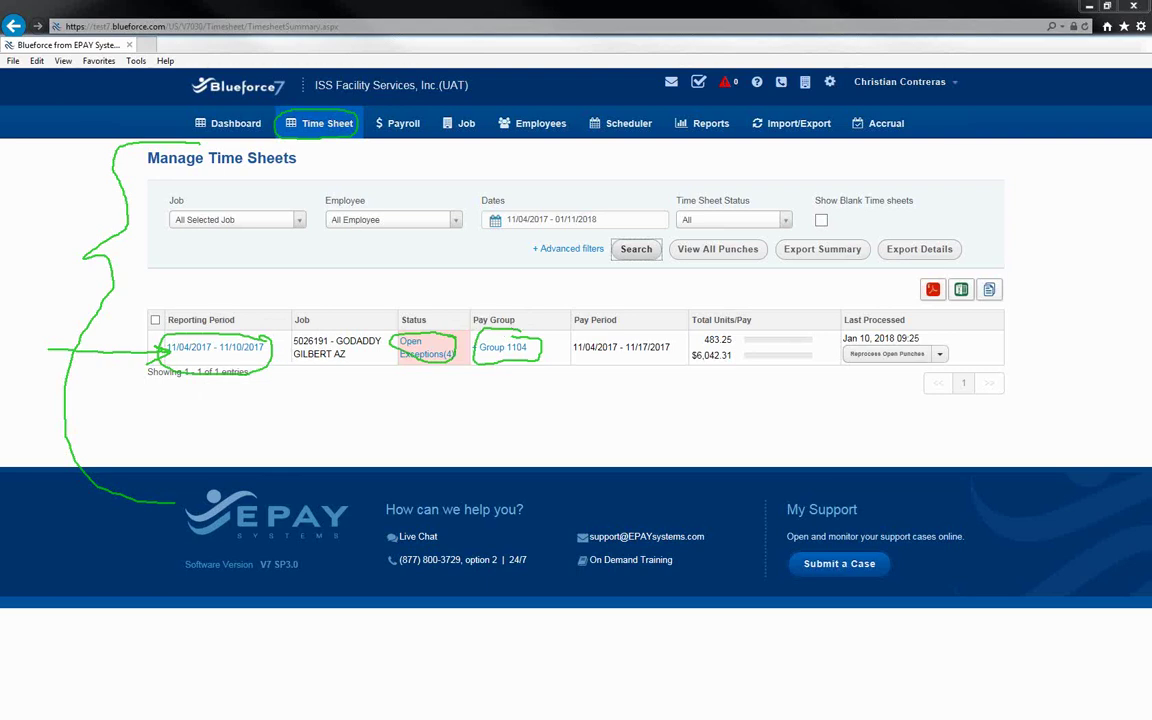
key("Escape")
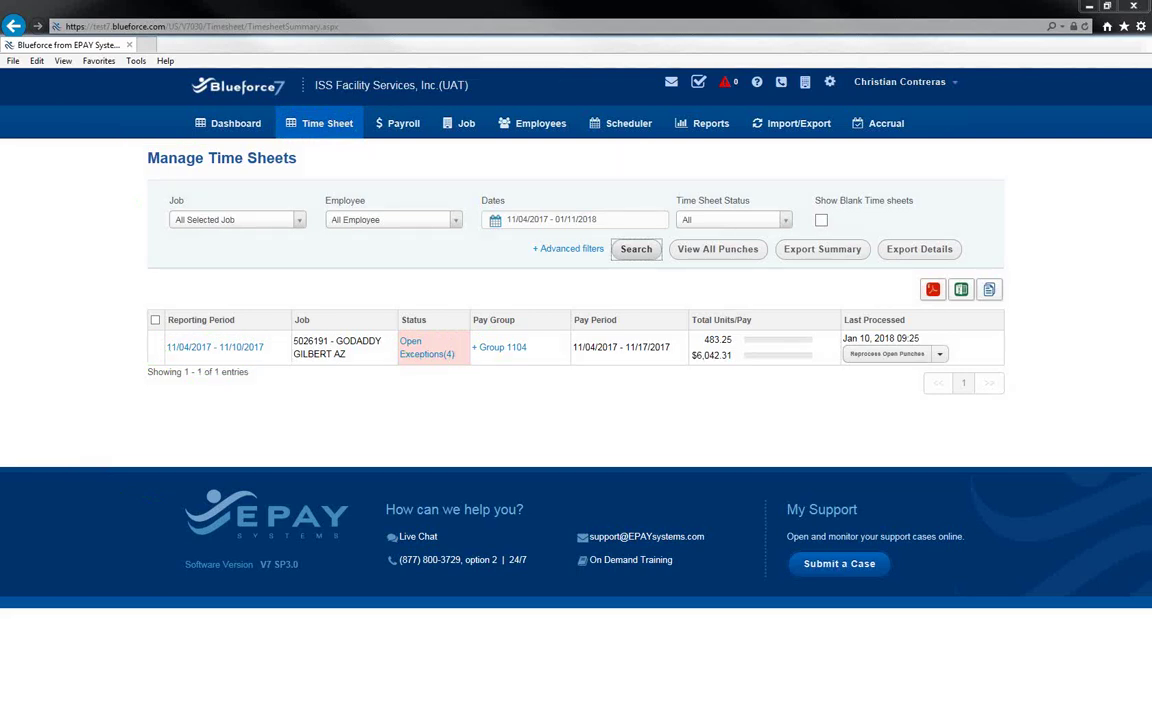
left_click(411, 342)
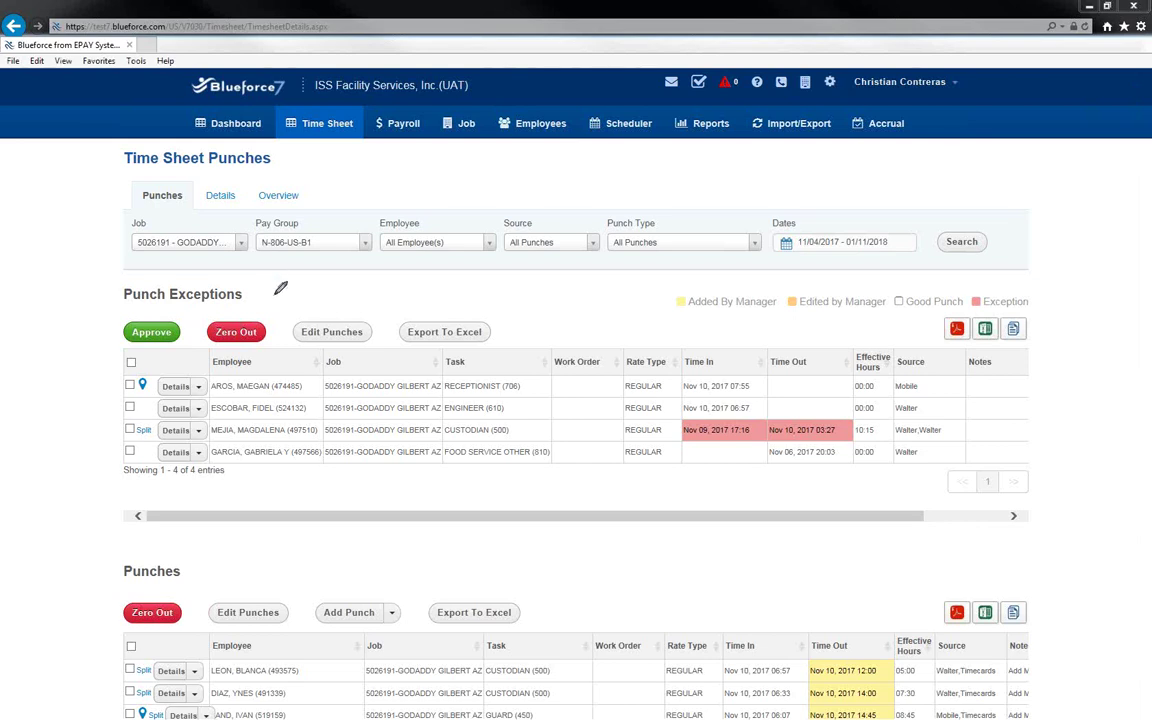
mouse_move(276, 293)
left_mouse_down()
mouse_move(116, 270)
mouse_move(95, 329)
mouse_move(108, 476)
mouse_move(233, 498)
mouse_move(380, 482)
mouse_move(474, 385)
mouse_move(400, 316)
mouse_move(276, 293)
left_mouse_up()
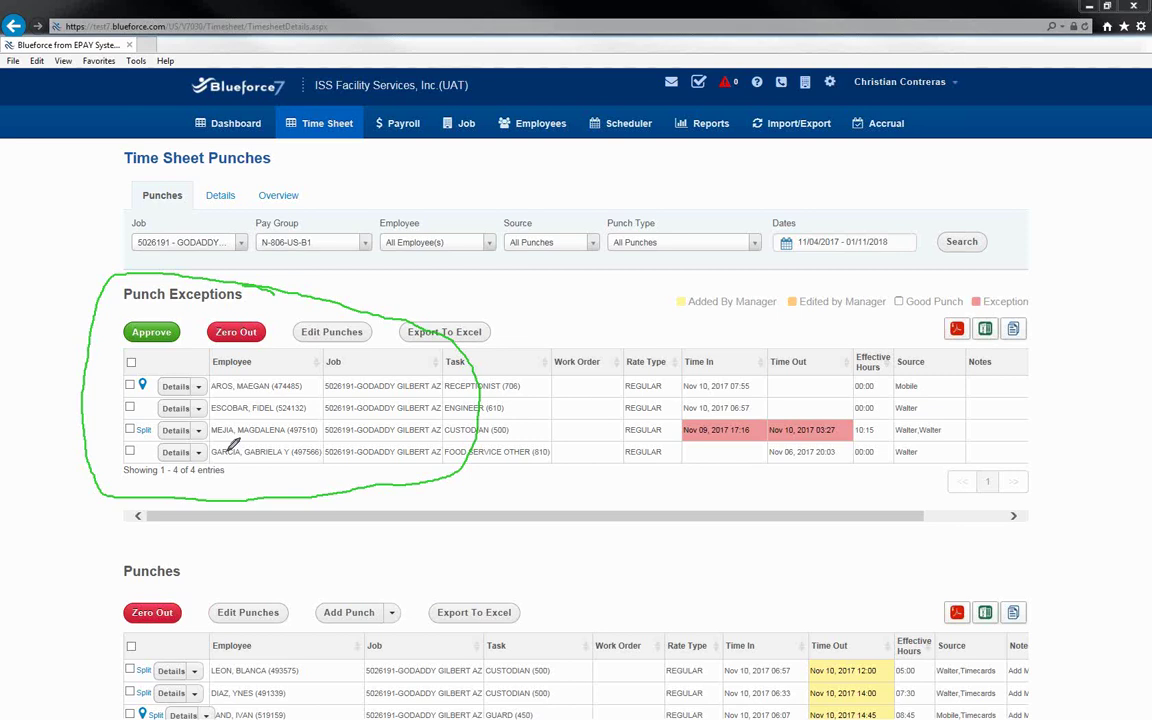
mouse_move(183, 536)
left_mouse_down()
mouse_move(197, 536)
mouse_move(110, 600)
mouse_move(205, 626)
mouse_move(310, 625)
mouse_move(281, 566)
left_mouse_up()
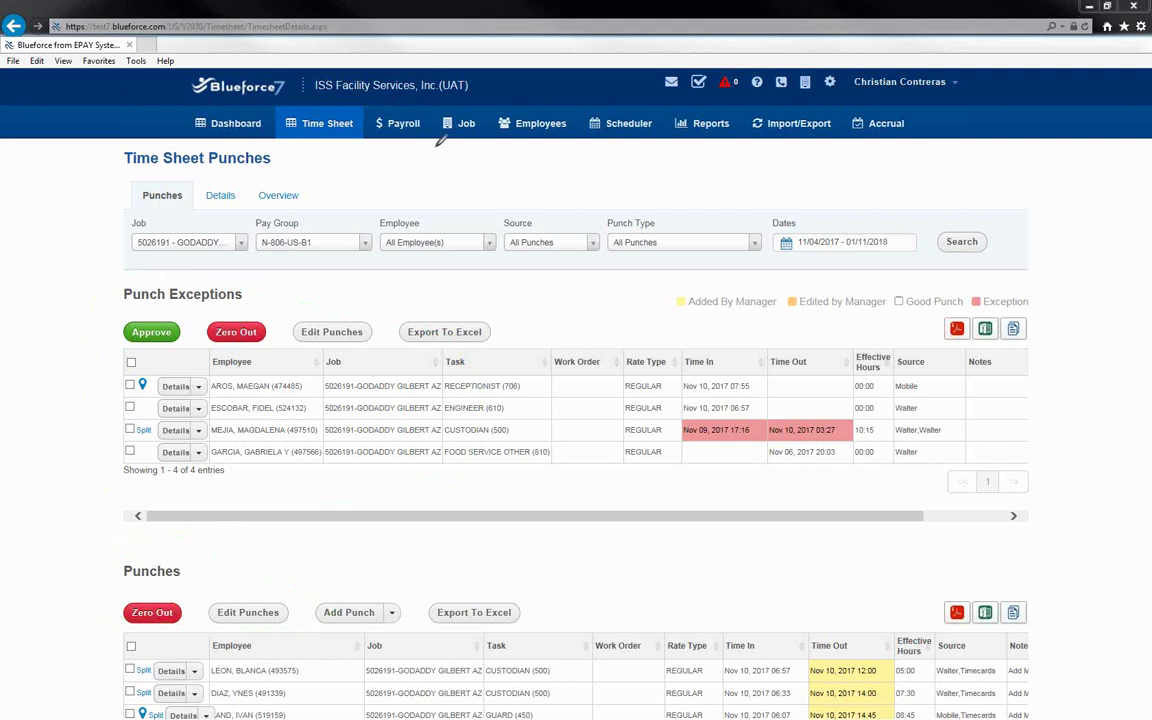
mouse_move(938, 344)
left_mouse_down()
mouse_move(890, 370)
mouse_move(912, 462)
mouse_move(978, 395)
mouse_move(940, 342)
left_mouse_up()
mouse_move(992, 632)
left_mouse_down()
mouse_move(940, 650)
mouse_move(940, 708)
mouse_move(999, 708)
mouse_move(997, 628)
left_mouse_up()
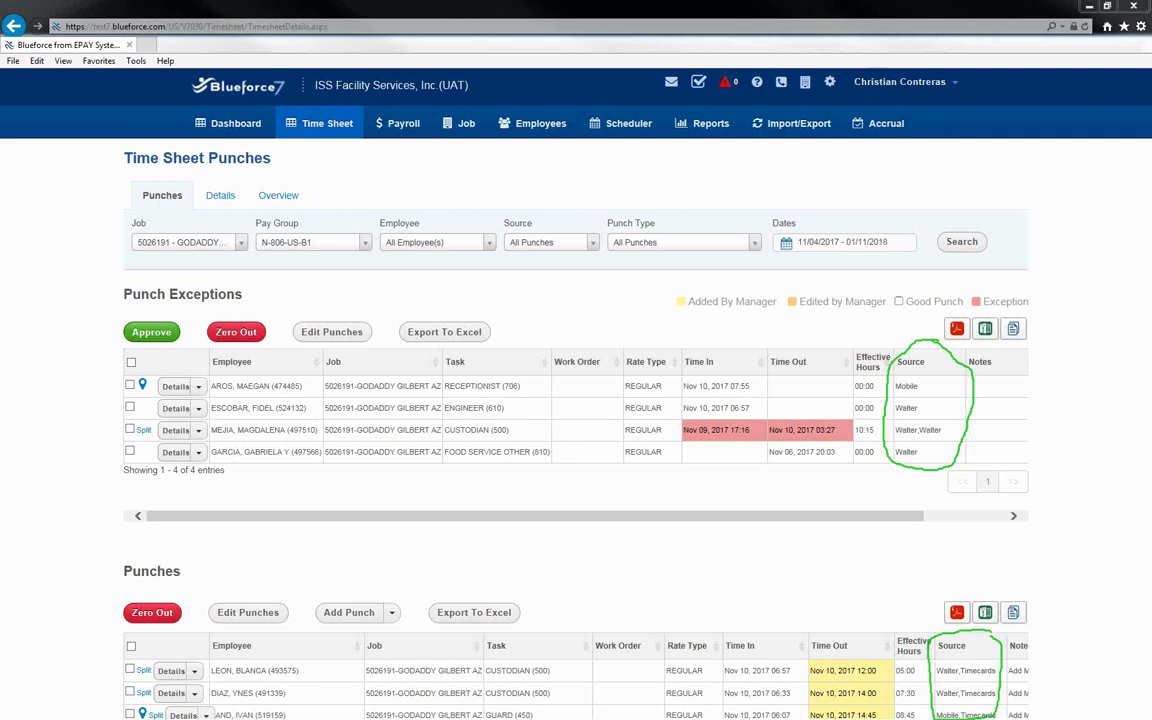
key("Escape")
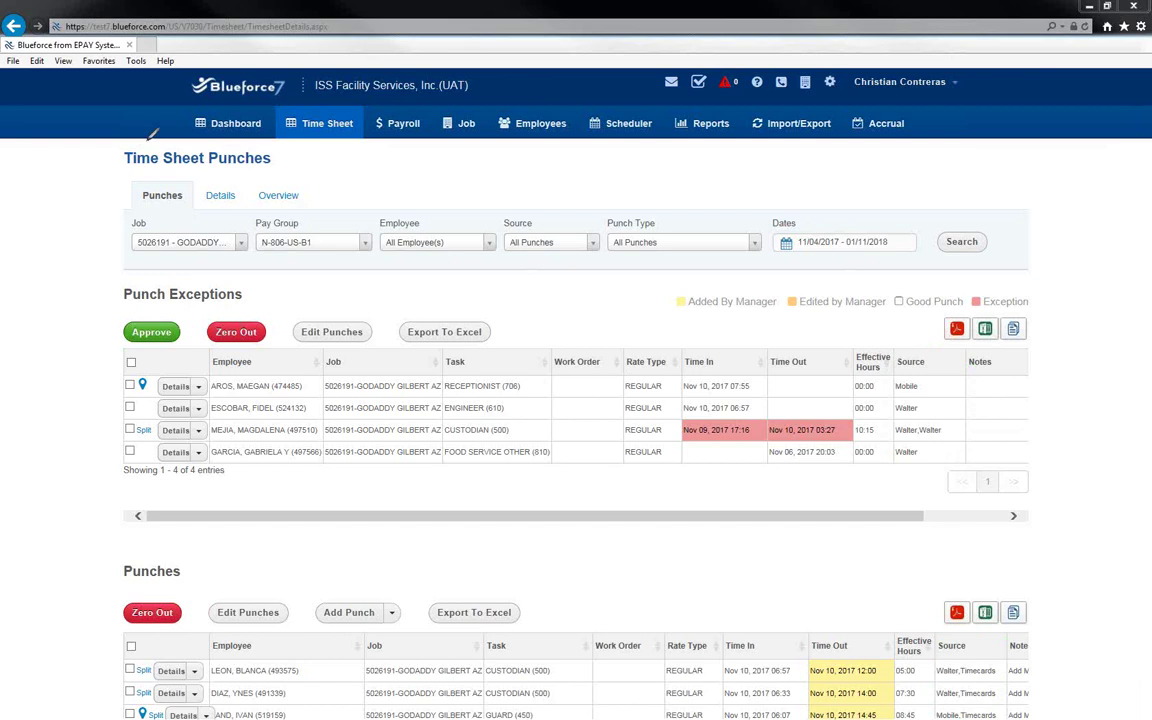
mouse_move(700, 416)
left_mouse_down()
mouse_move(684, 432)
mouse_move(848, 436)
mouse_move(845, 421)
mouse_move(700, 418)
left_mouse_up()
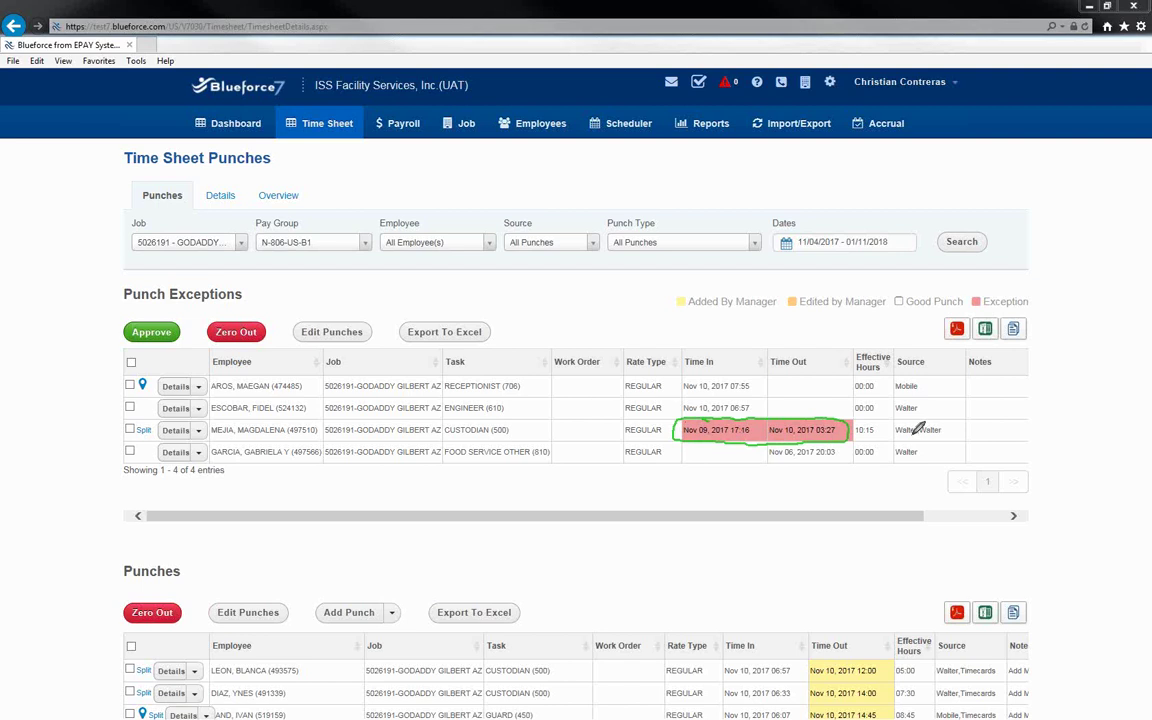
mouse_move(936, 426)
left_mouse_down()
mouse_move(900, 432)
mouse_move(938, 436)
mouse_move(936, 424)
left_mouse_up()
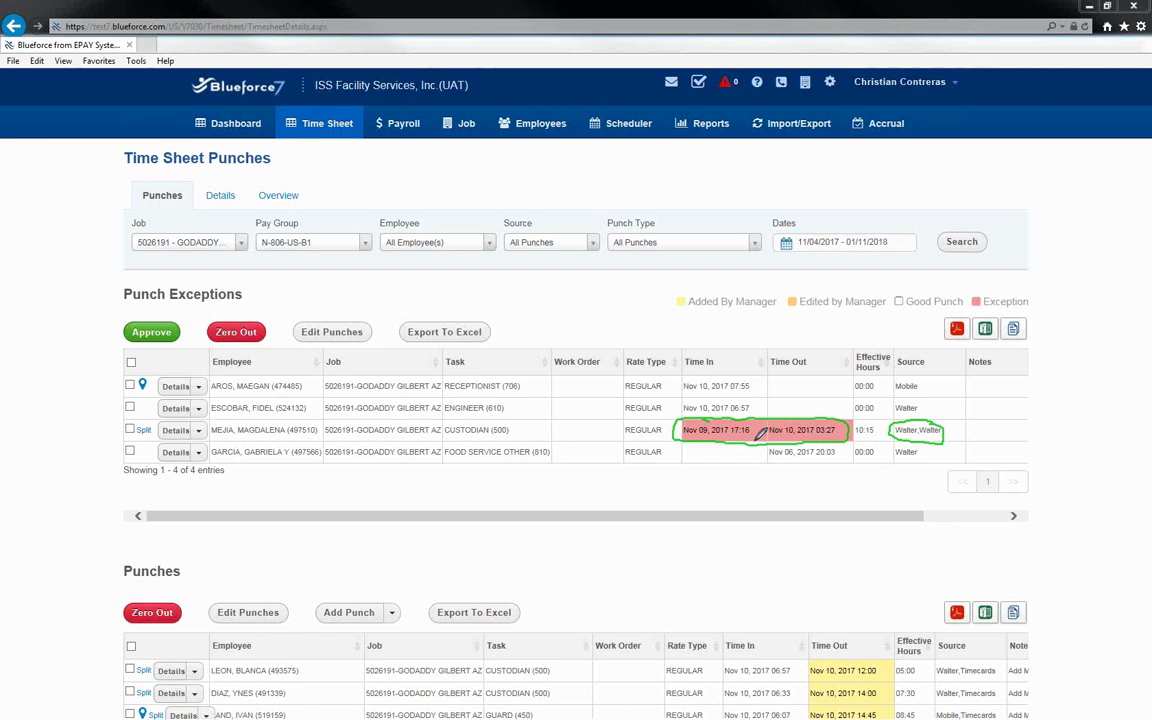
mouse_move(708, 447)
left_mouse_down()
mouse_move(683, 452)
mouse_move(712, 444)
left_mouse_up()
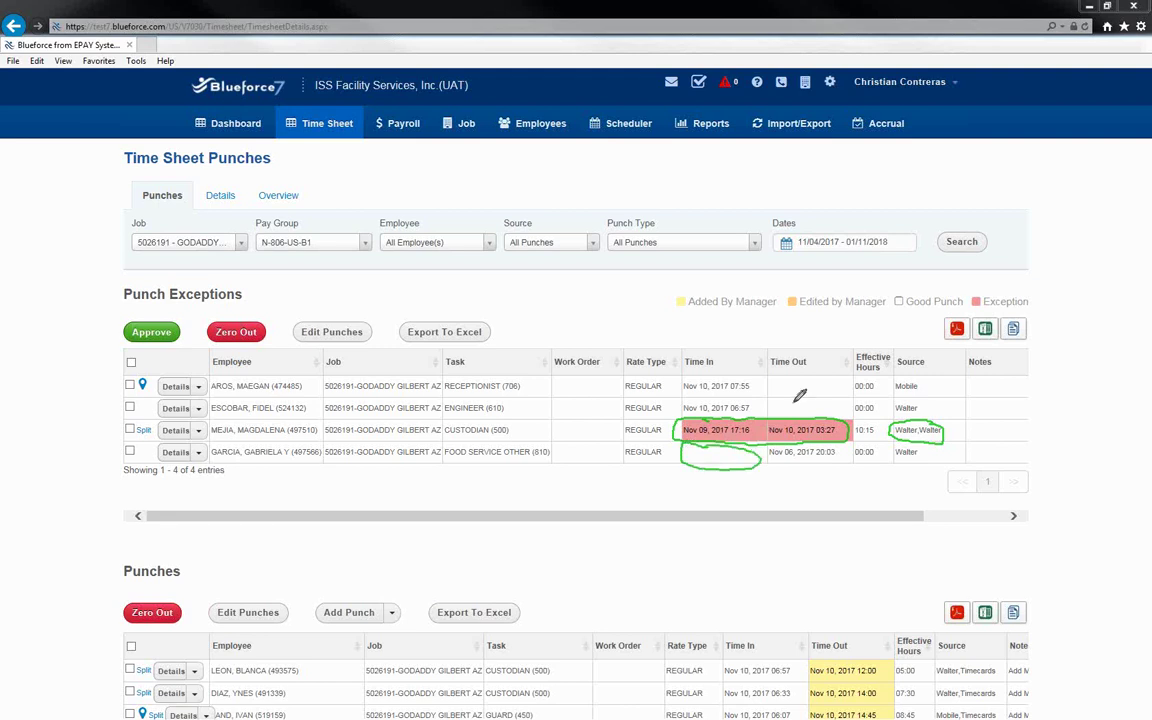
mouse_move(815, 375)
left_mouse_down()
mouse_move(765, 390)
mouse_move(810, 413)
mouse_move(852, 395)
mouse_move(822, 372)
left_mouse_up()
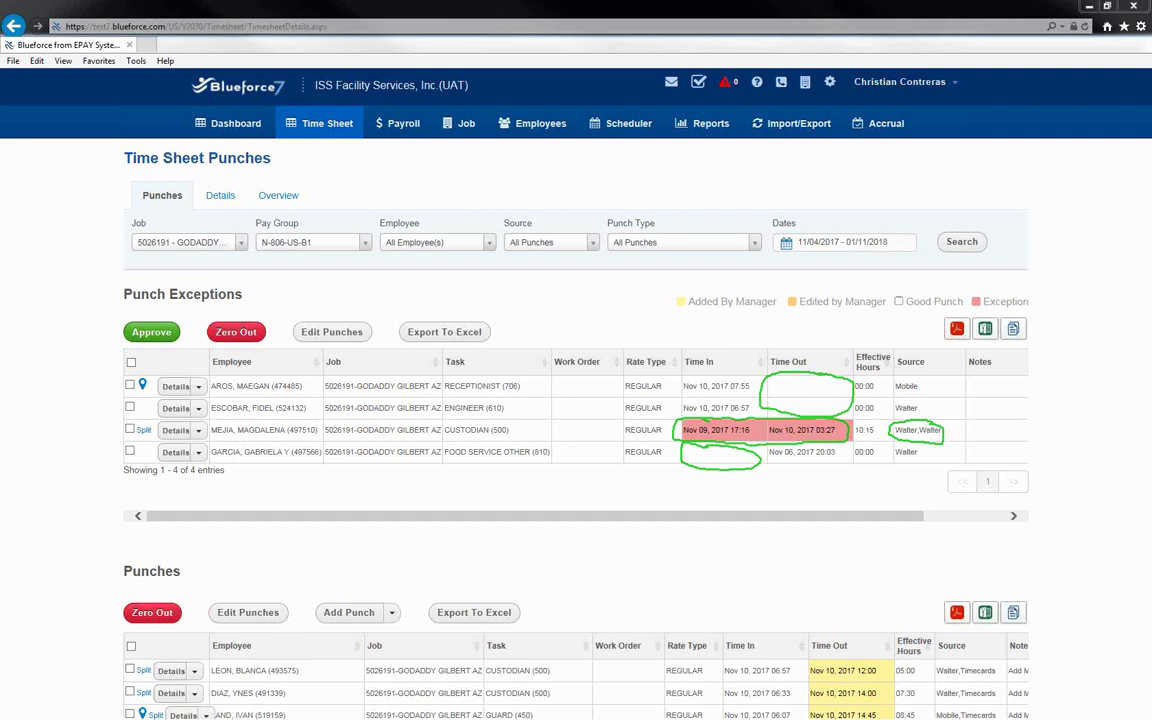
key("e")
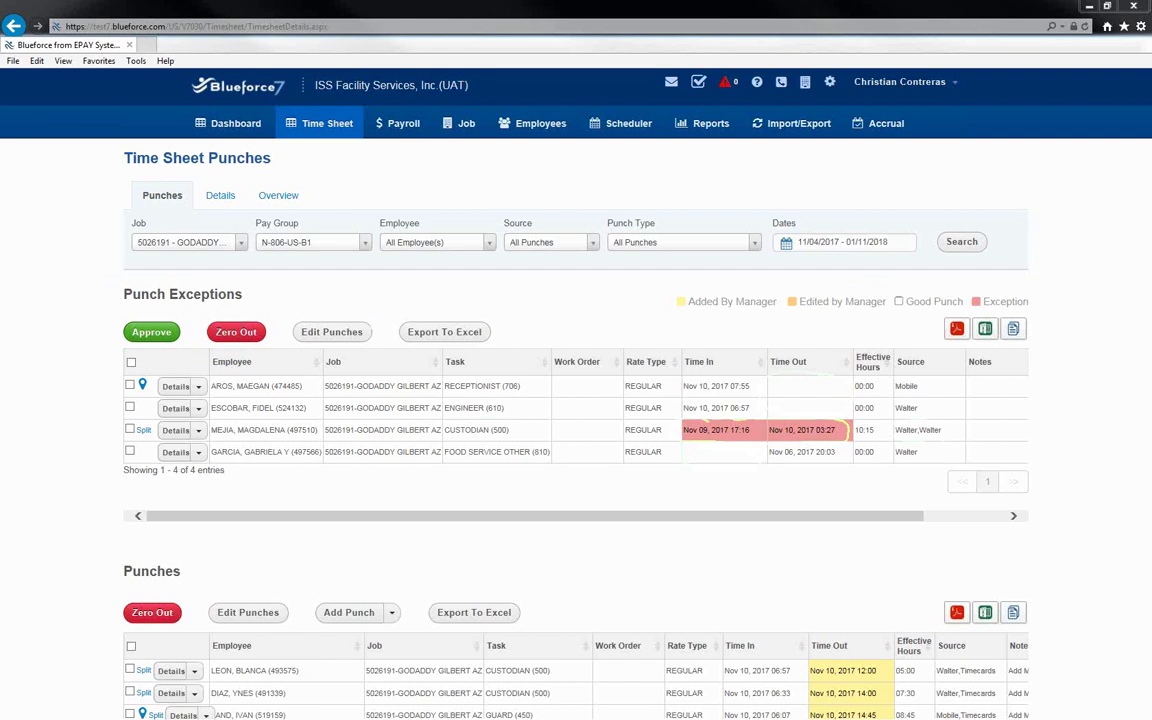
scroll(1066, 304, "down", 2)
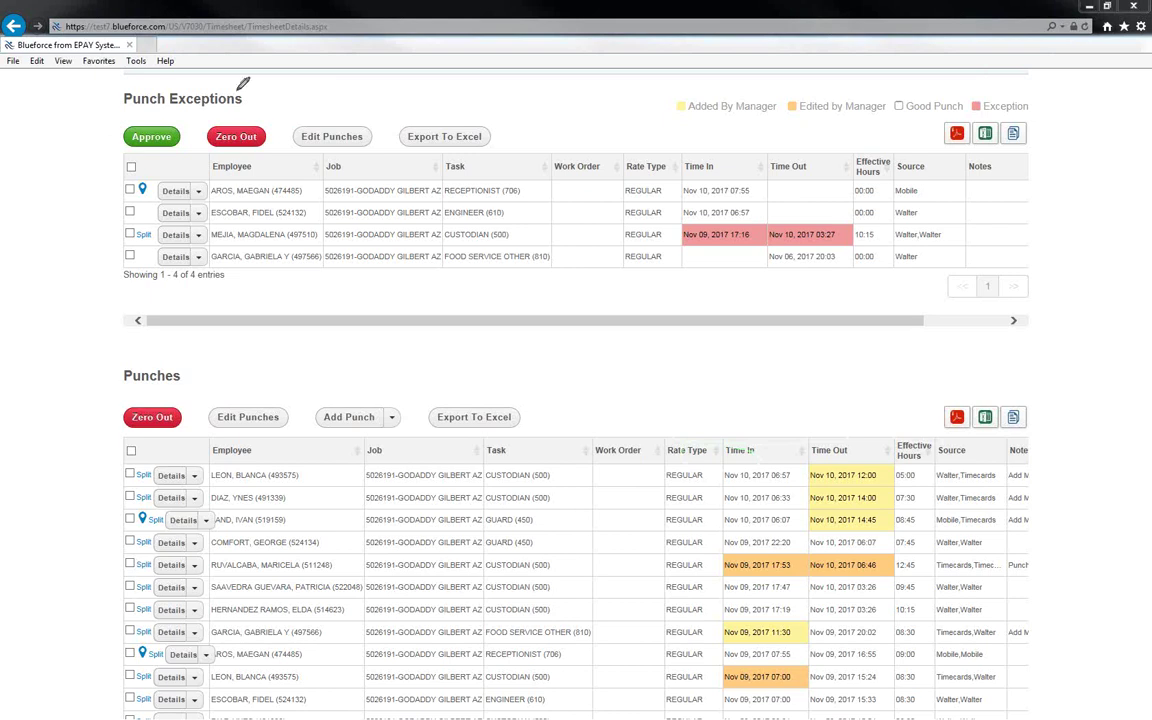
mouse_move(235, 86)
left_mouse_down()
mouse_move(107, 84)
mouse_move(106, 290)
mouse_move(463, 298)
mouse_move(1040, 255)
mouse_move(1050, 130)
mouse_move(915, 100)
mouse_move(235, 86)
left_mouse_up()
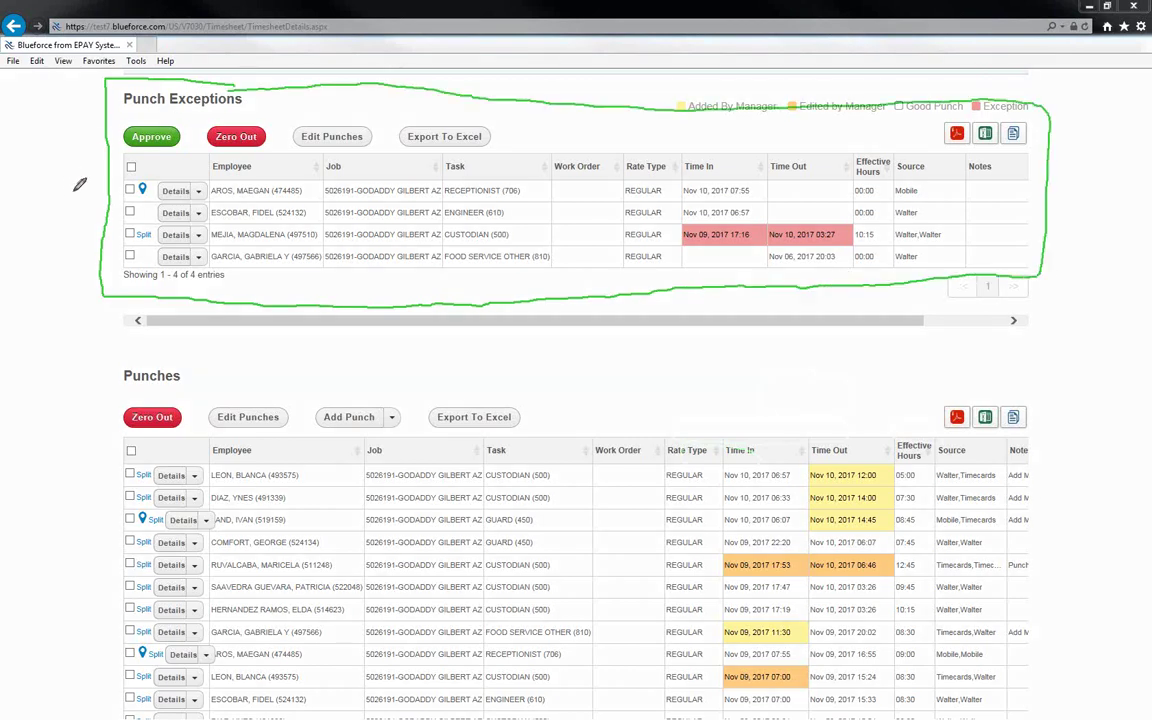
mouse_move(64, 192)
left_mouse_down()
mouse_move(131, 190)
mouse_move(128, 199)
left_mouse_up()
mouse_move(103, 519)
left_mouse_down()
mouse_move(136, 519)
mouse_move(126, 523)
left_mouse_up()
mouse_move(103, 658)
left_mouse_down()
mouse_move(132, 651)
mouse_move(128, 662)
left_mouse_up()
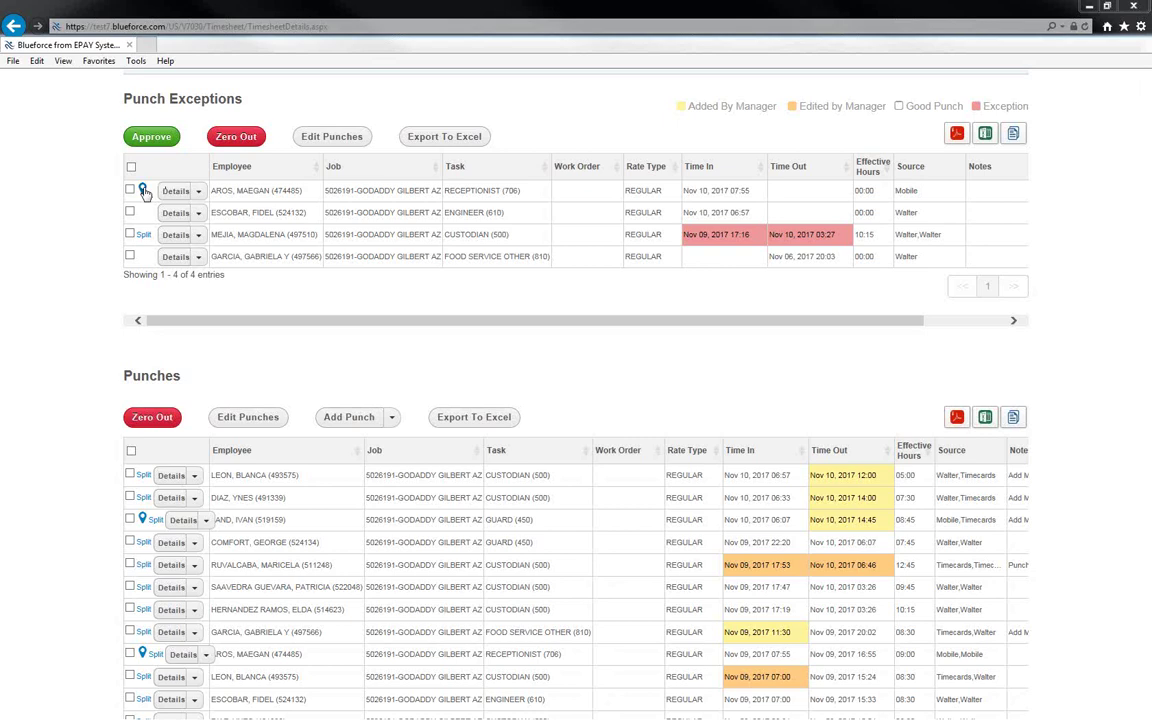
left_click(143, 191)
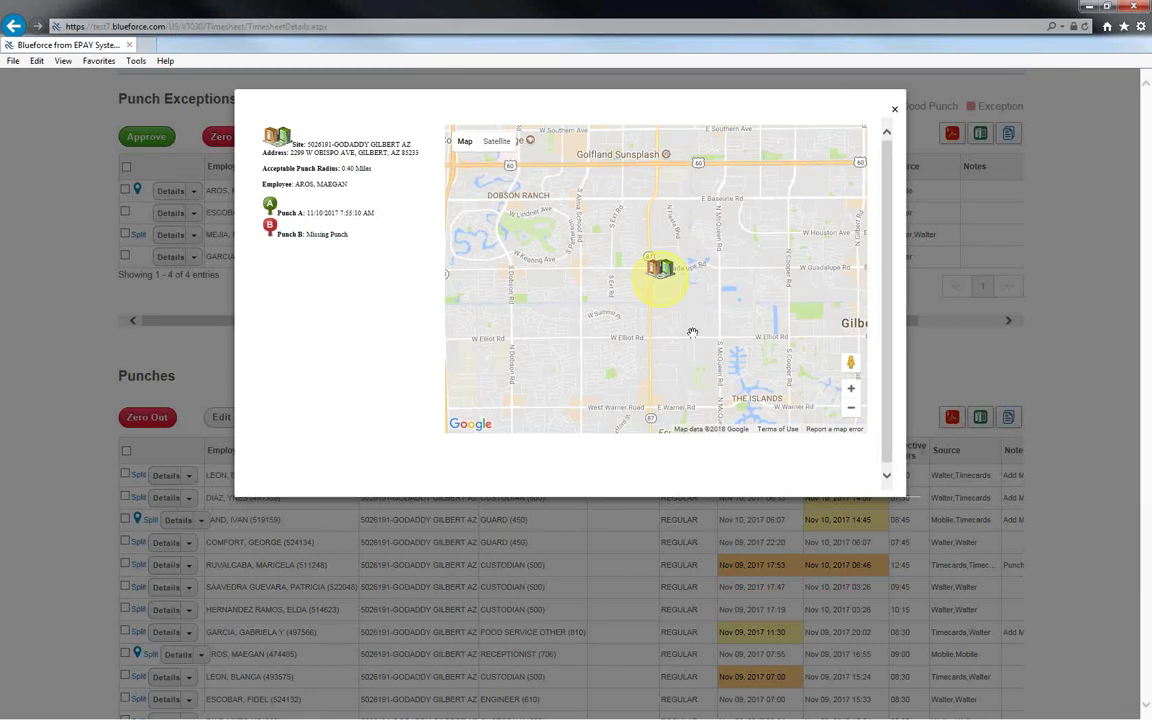
left_click(853, 410)
left_click(860, 413)
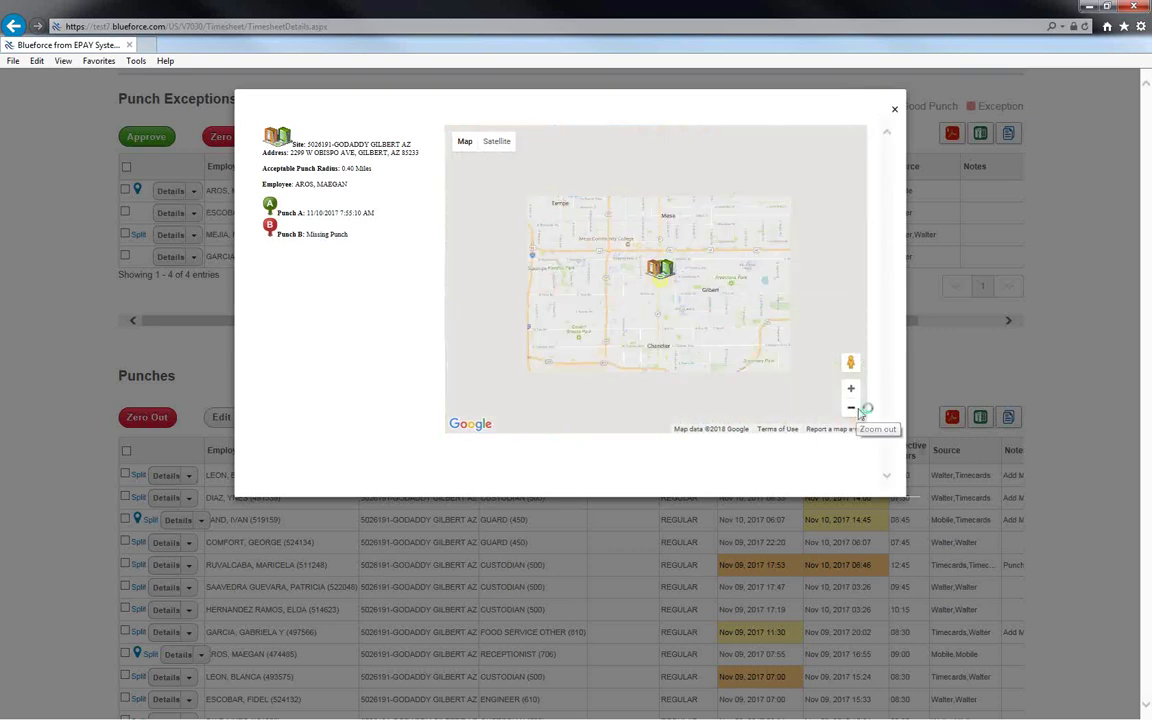
left_click(860, 413)
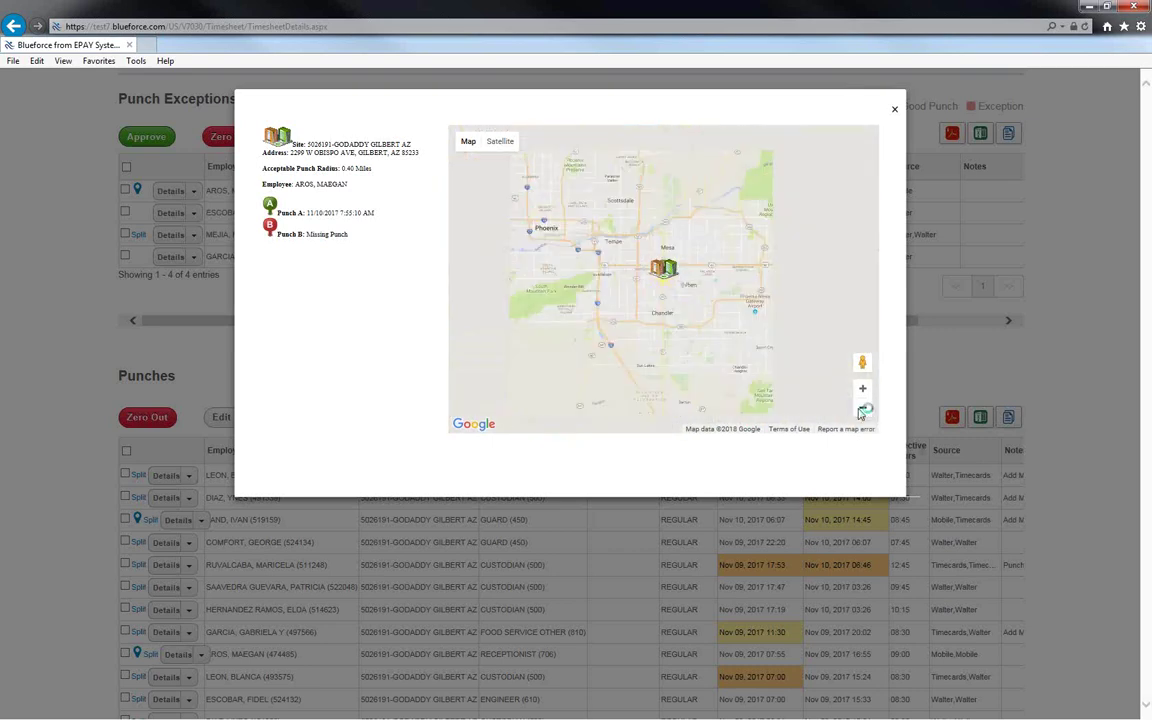
left_click(860, 413)
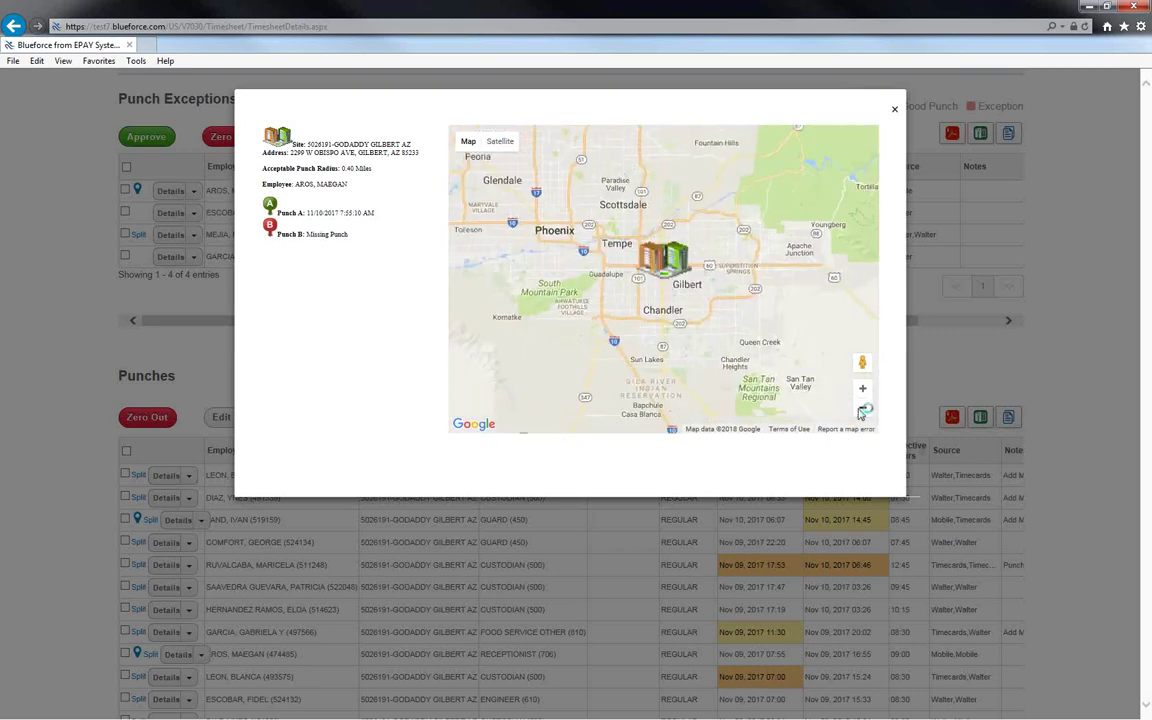
left_click(862, 390)
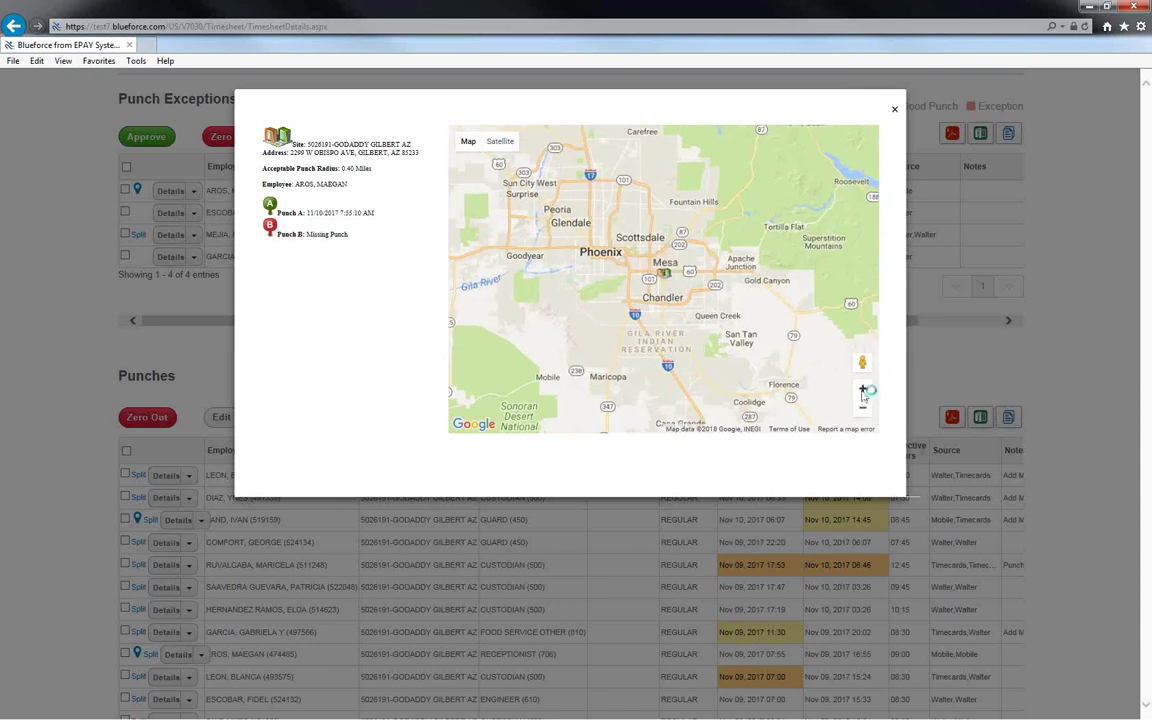
left_click(862, 390)
left_click(861, 391)
left_click(855, 389)
left_click_drag(770, 322, 806, 392)
left_click_drag(668, 185, 754, 328)
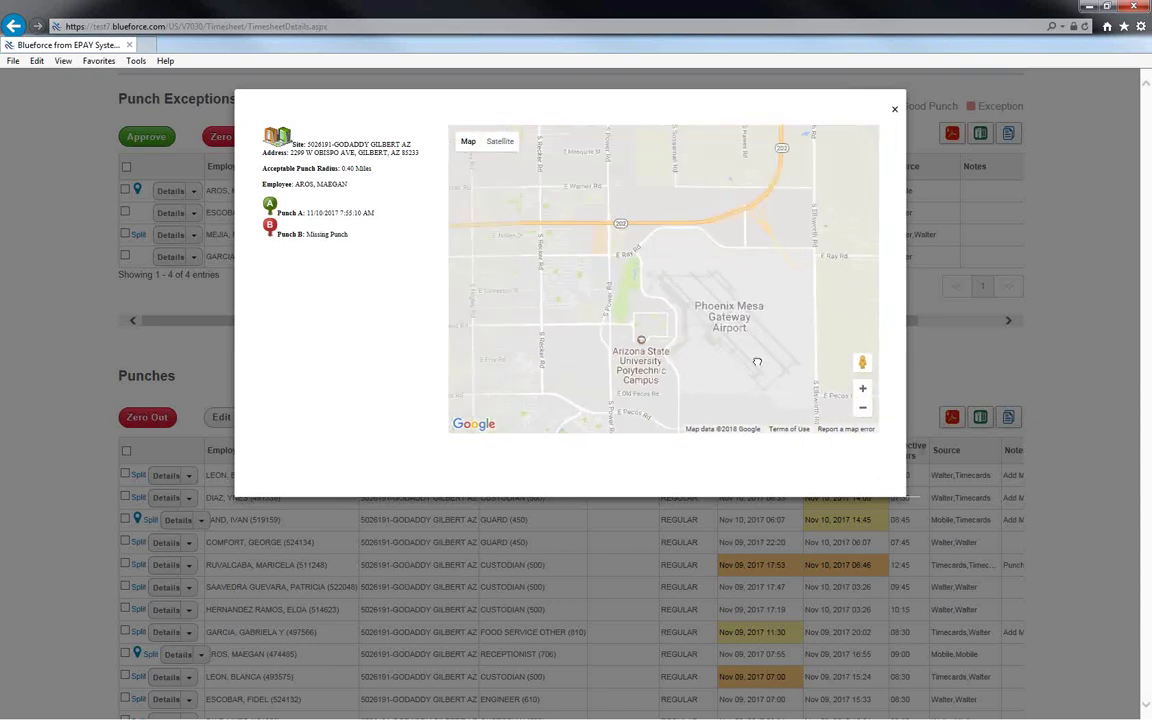
left_click(862, 408)
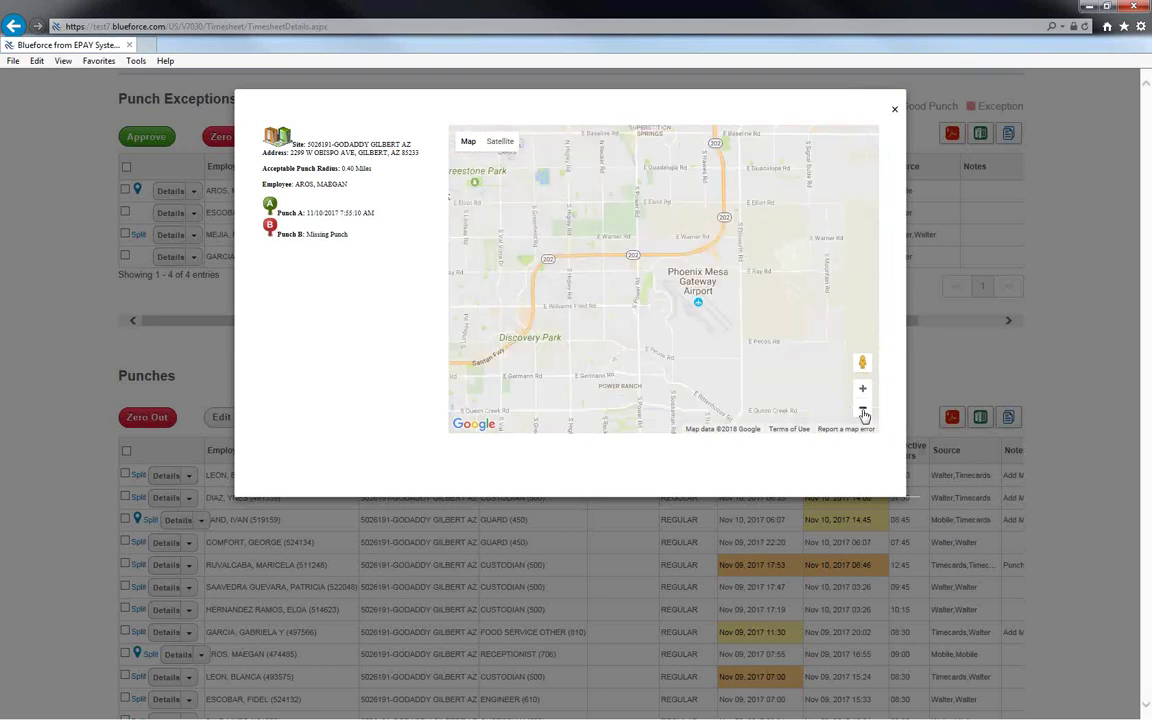
left_click_drag(722, 329, 744, 358)
mouse_move(560, 300)
left_mouse_down()
mouse_move(638, 307)
mouse_move(735, 347)
left_mouse_up()
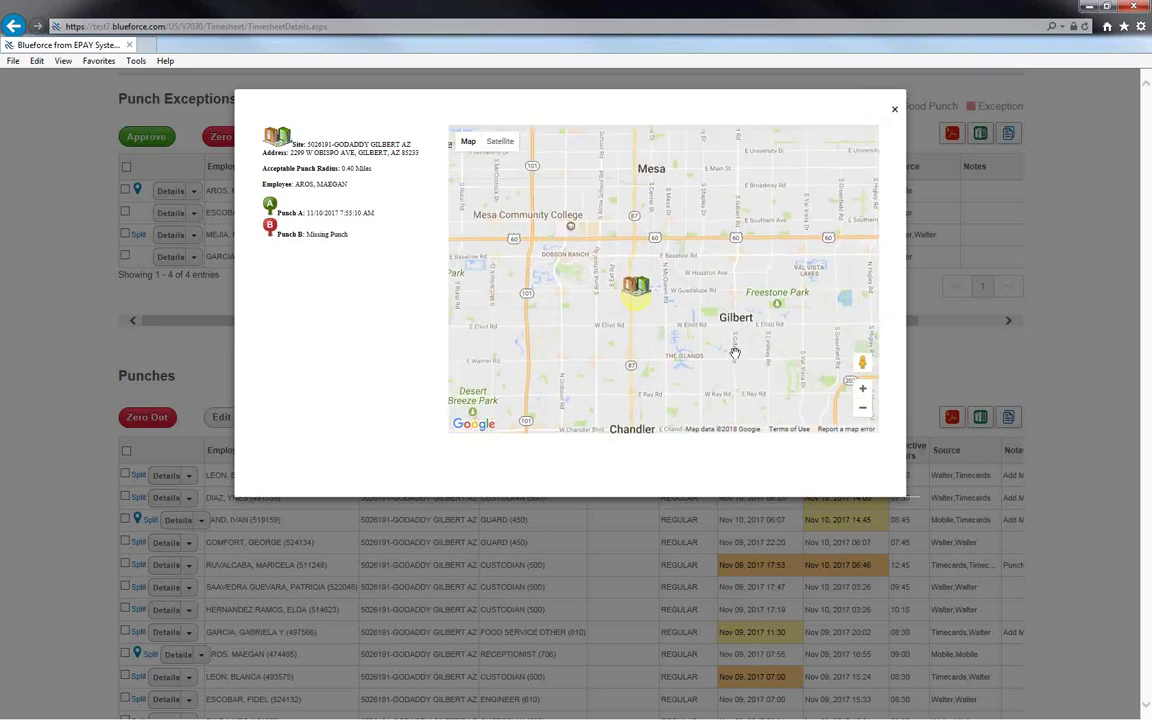
scroll(684, 336, "up", 1)
left_click_drag(633, 314, 643, 333)
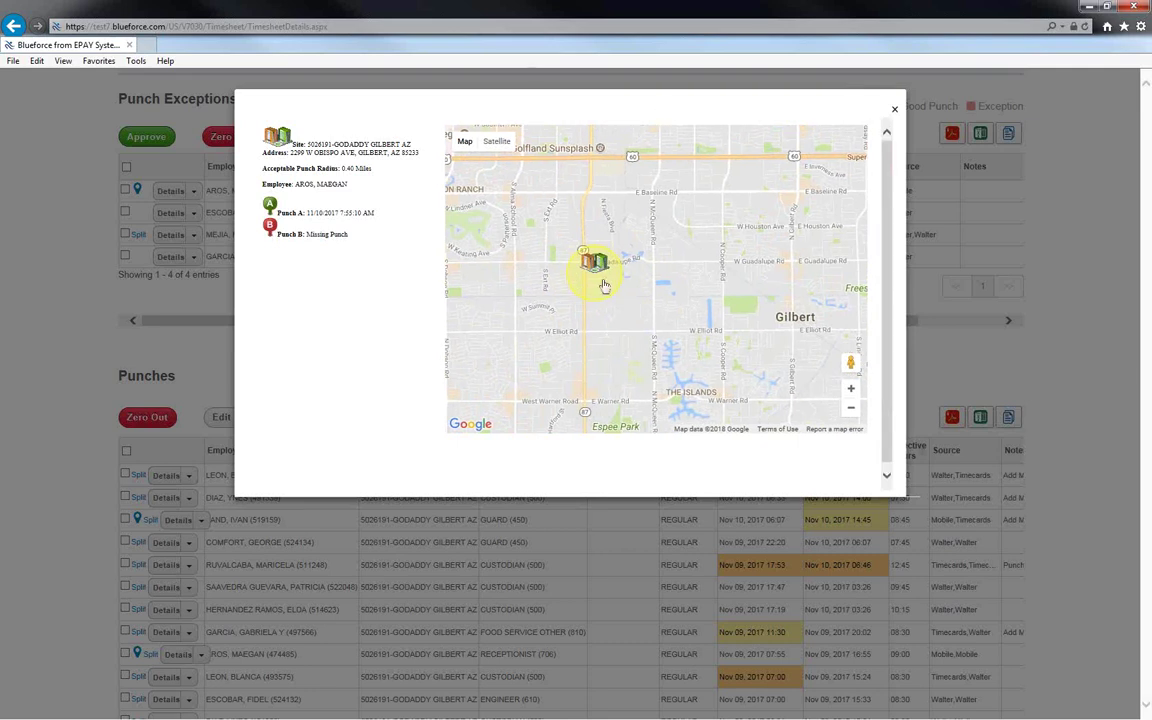
left_click(894, 110)
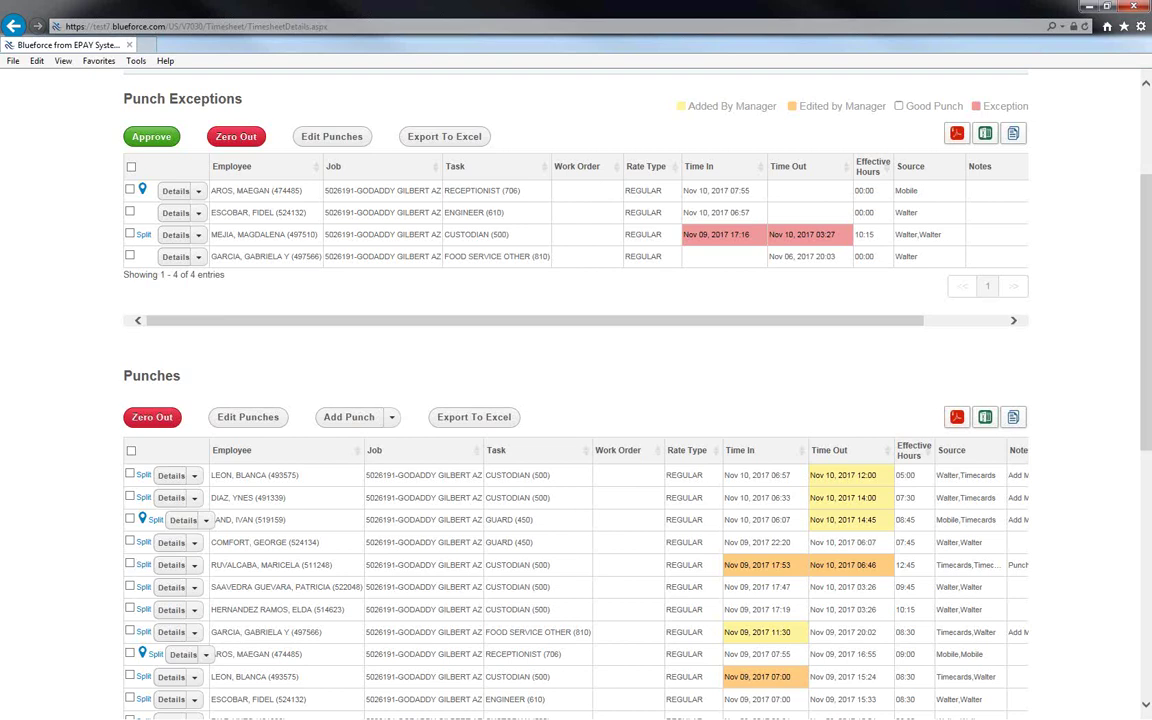
Select exception rows 1, 2 and 4 and open them together in Edit Punches.
left_click(130, 189)
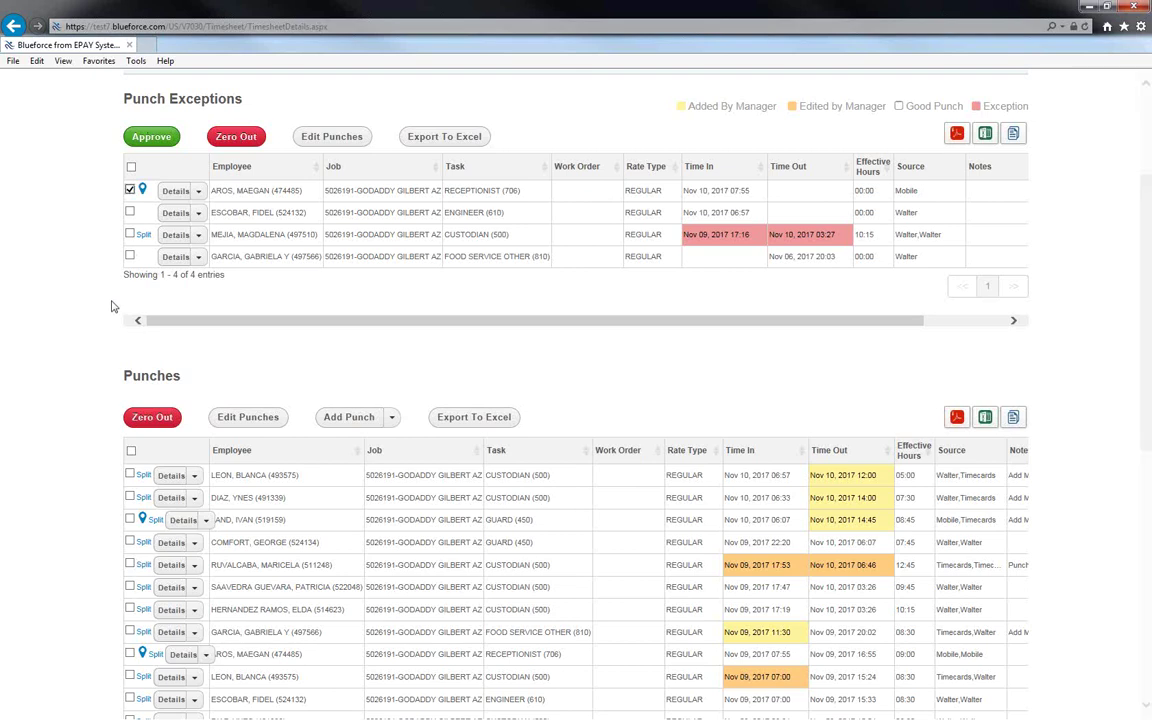
scroll(118, 288, "up", 1)
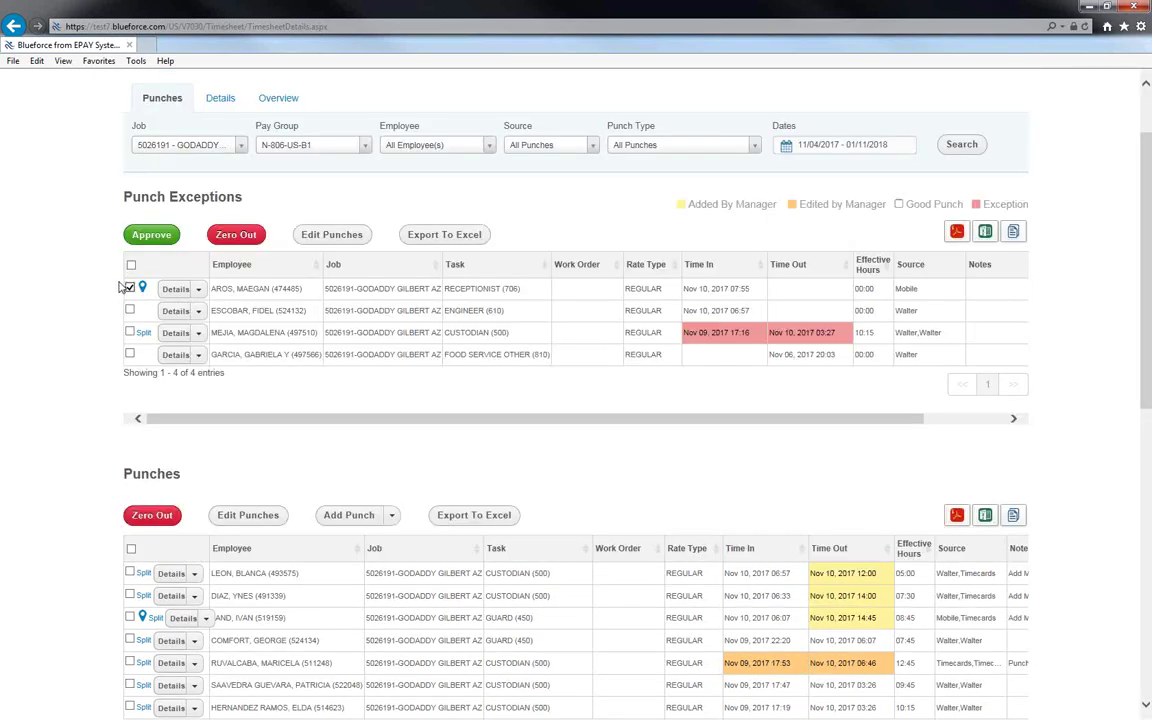
scroll(118, 288, "up", 1)
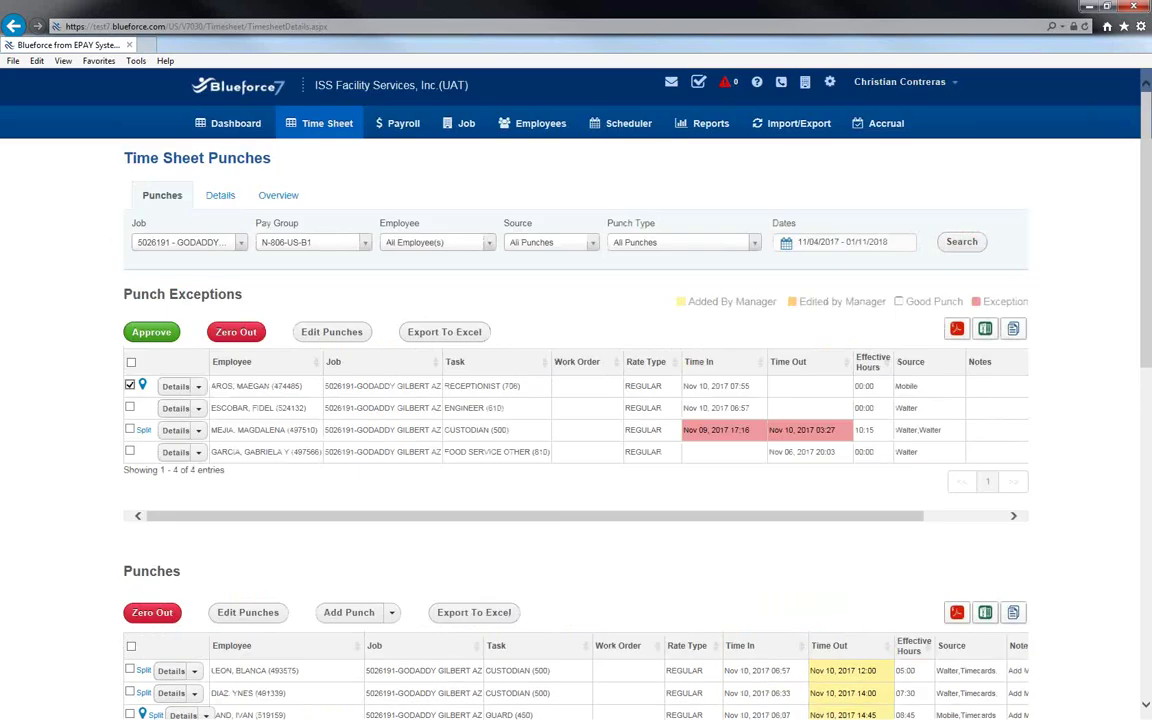
left_click_drag(272, 156, 133, 170)
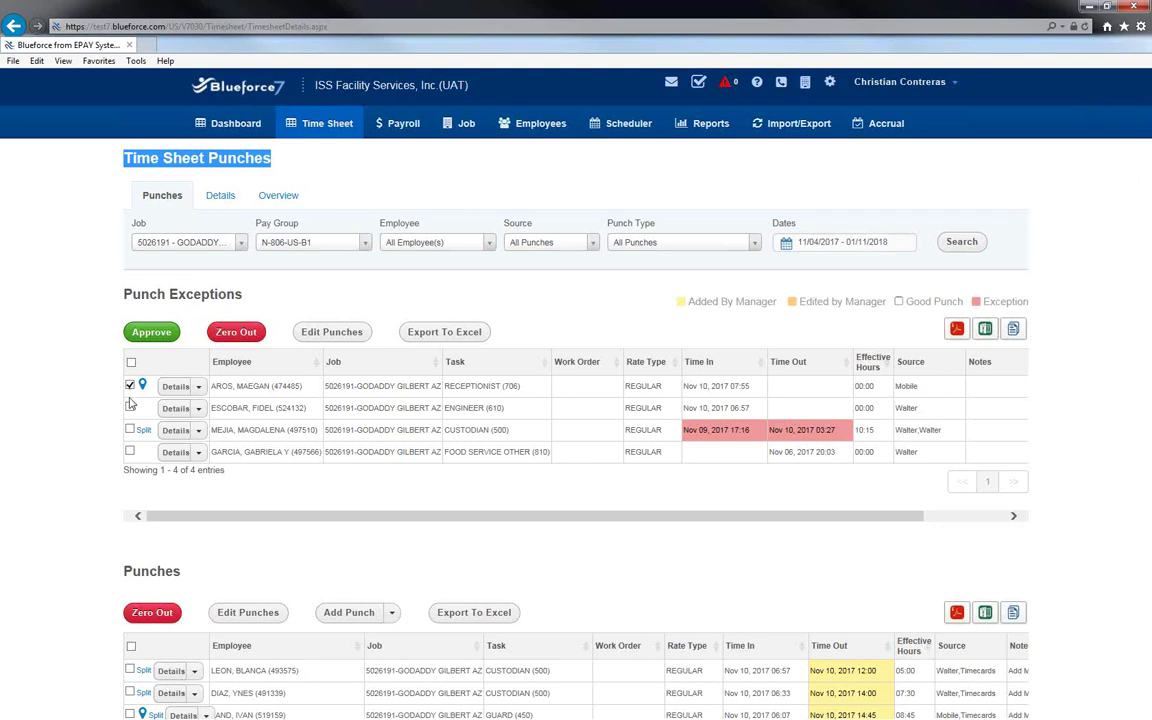
left_click(130, 408)
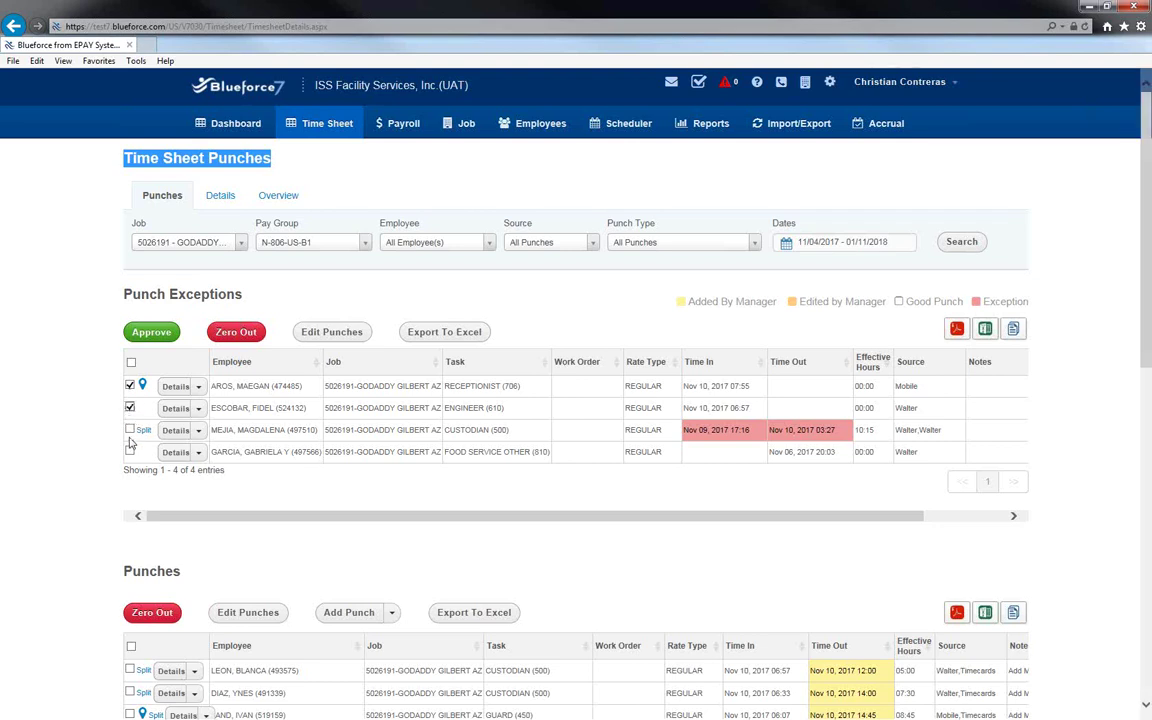
left_click(130, 452)
left_click(330, 333)
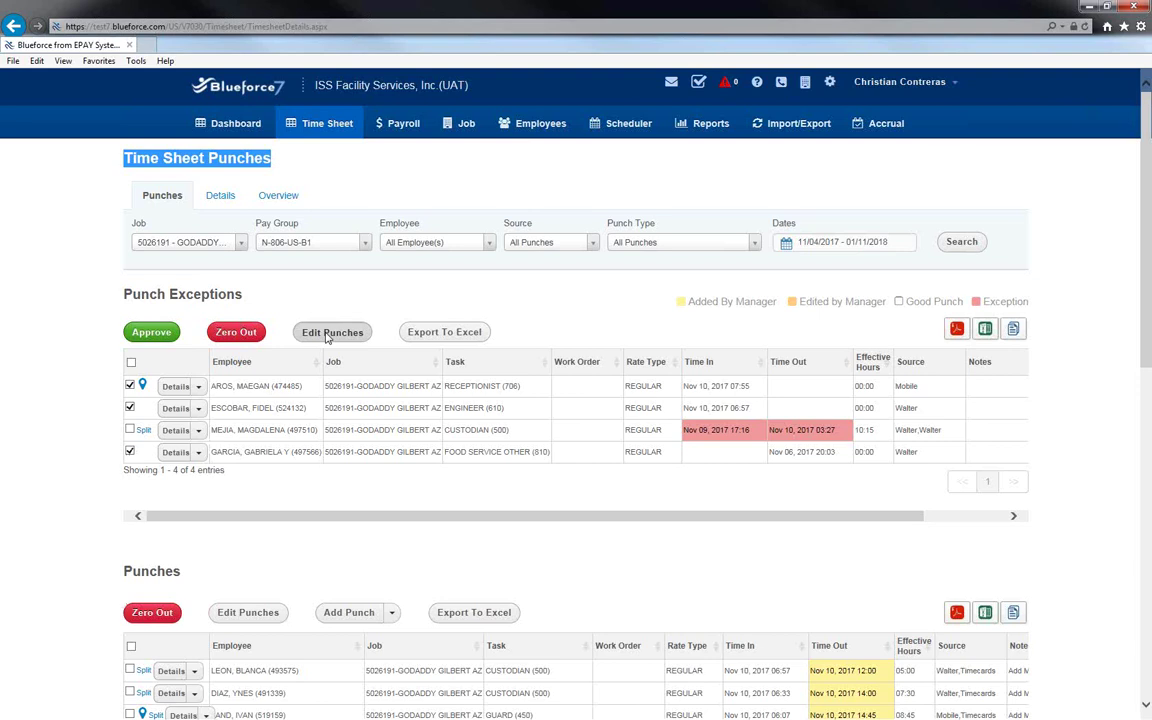
left_click(326, 335)
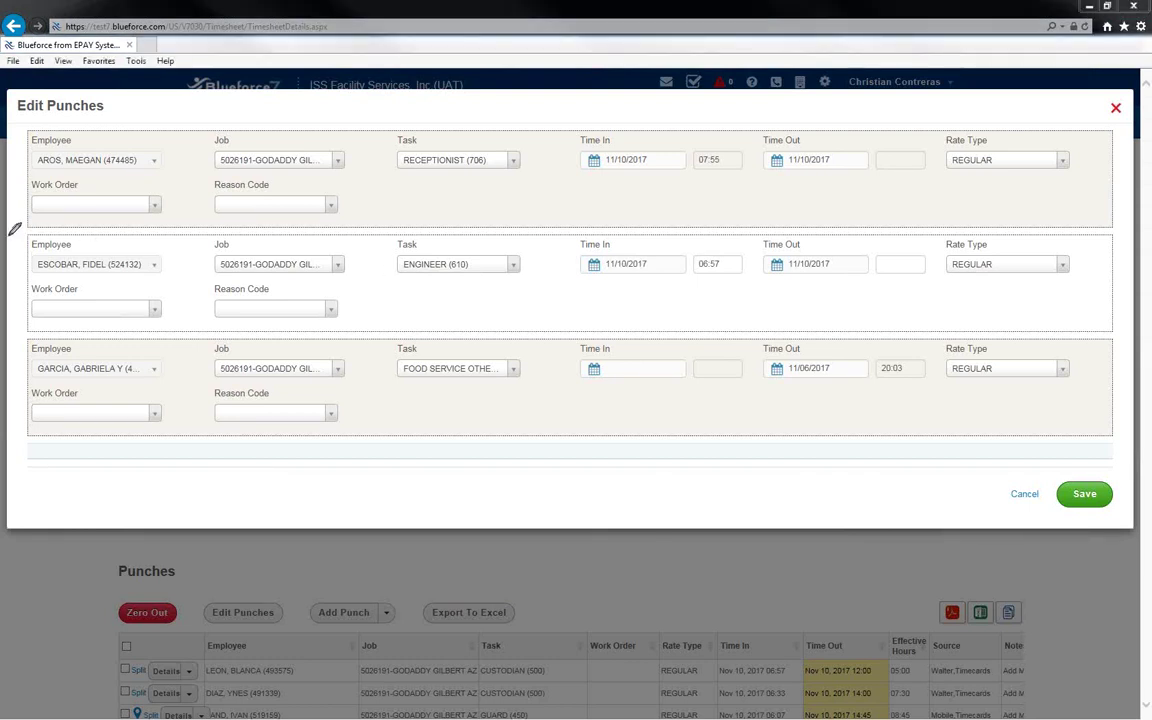
Highlight the punch rows in the Edit Punches dialog for review.
left_click_drag(13, 185, 59, 185)
left_click_drag(12, 383, 65, 383)
left_click_drag(9, 280, 43, 280)
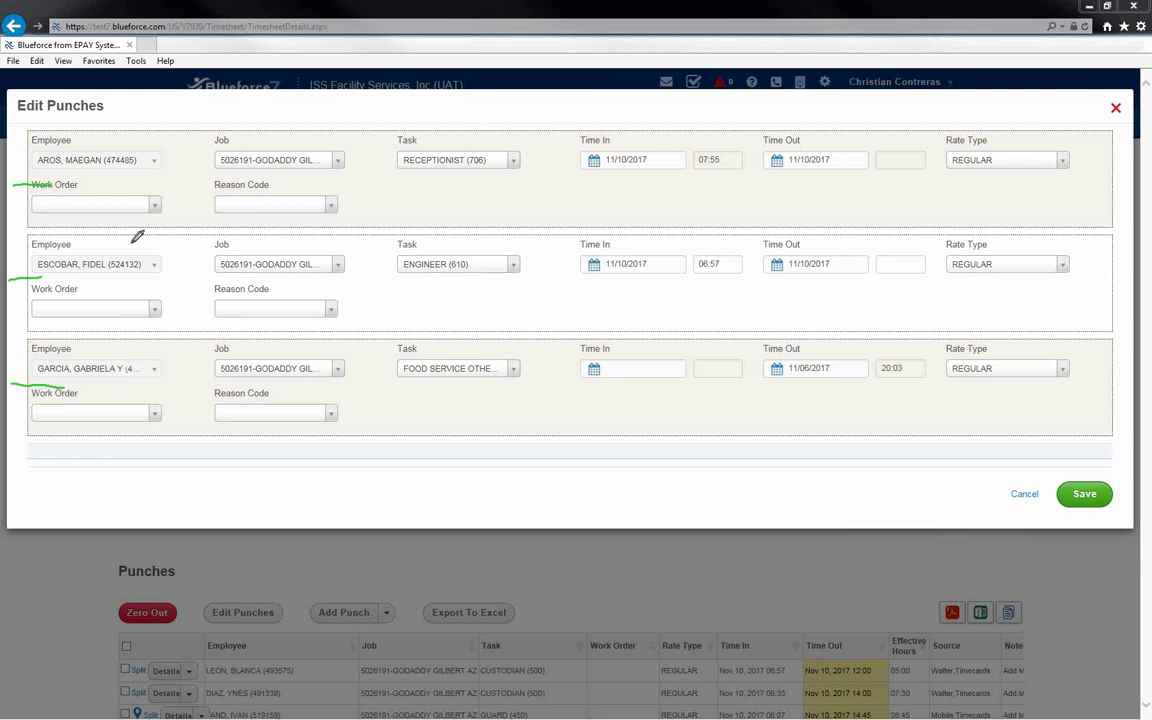
left_click_drag(180, 170, 181, 189)
left_click(182, 285)
left_click_drag(182, 284, 198, 301)
mouse_move(170, 367)
left_mouse_down()
mouse_move(190, 376)
mouse_move(168, 392)
left_mouse_up()
key("Escape")
Correct the receptionist punch: fix clock-in minutes, clock-out 14:30, reason Add Missed Punch (Employee Fault).
left_click(638, 159)
left_click(717, 160)
key("BackSpace")
type("6")
left_click(899, 161)
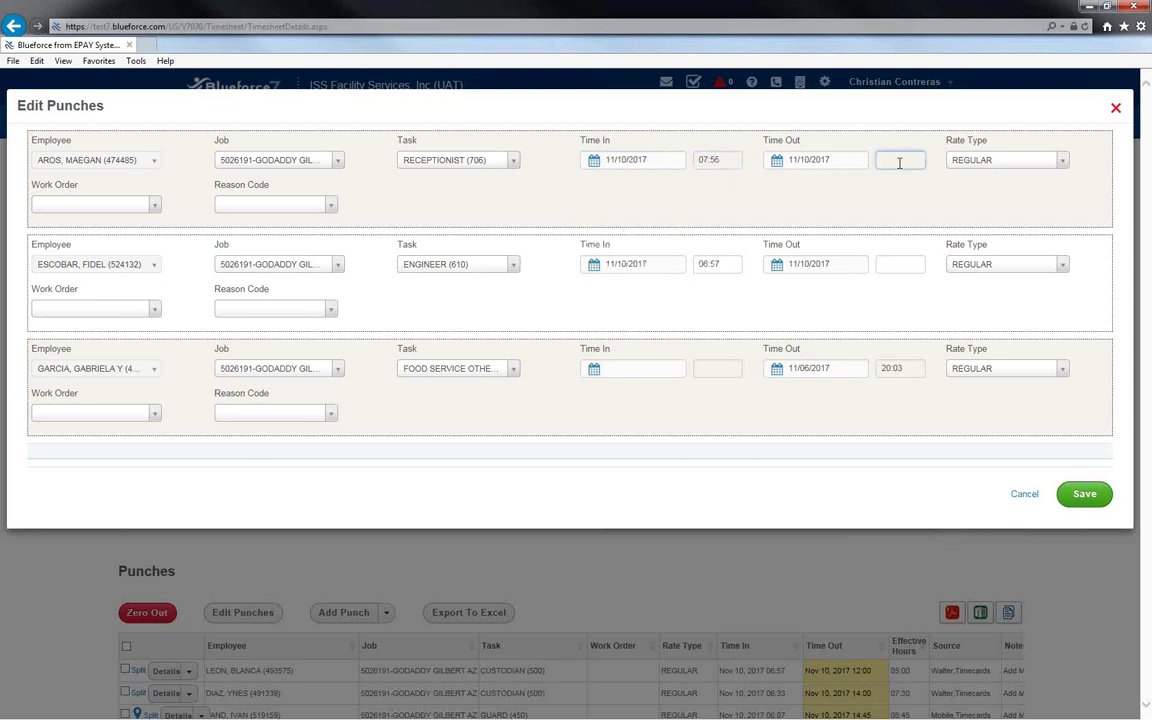
type("14:30")
left_click(329, 206)
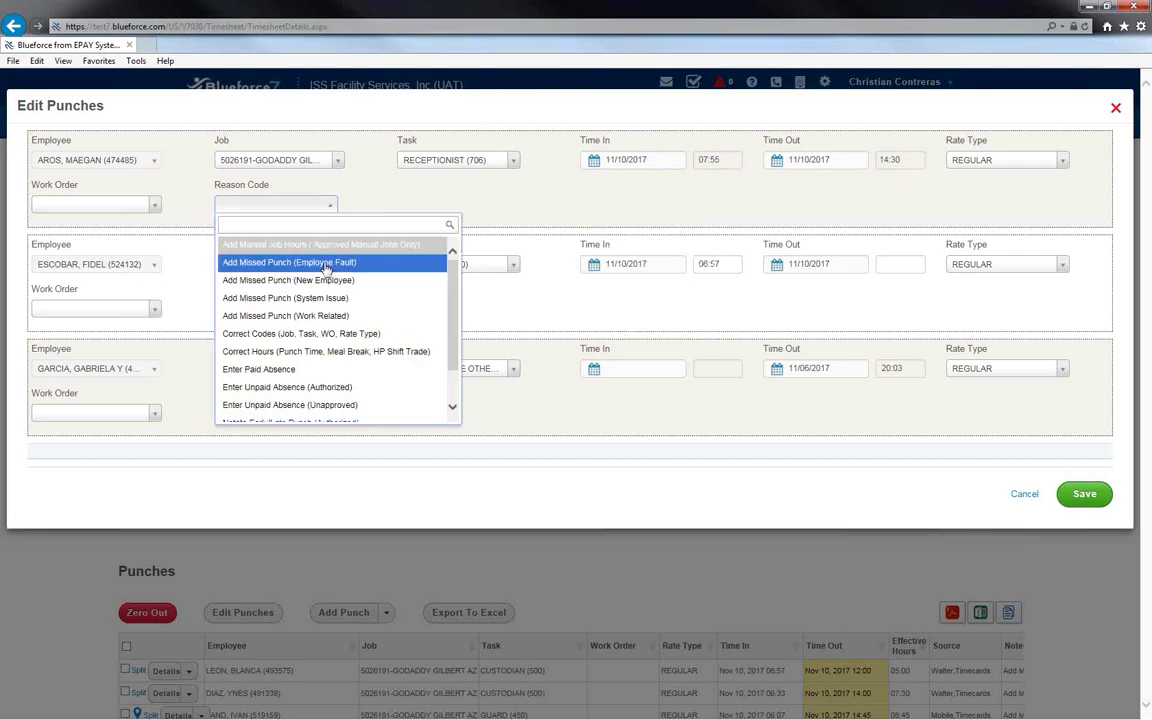
left_click(326, 263)
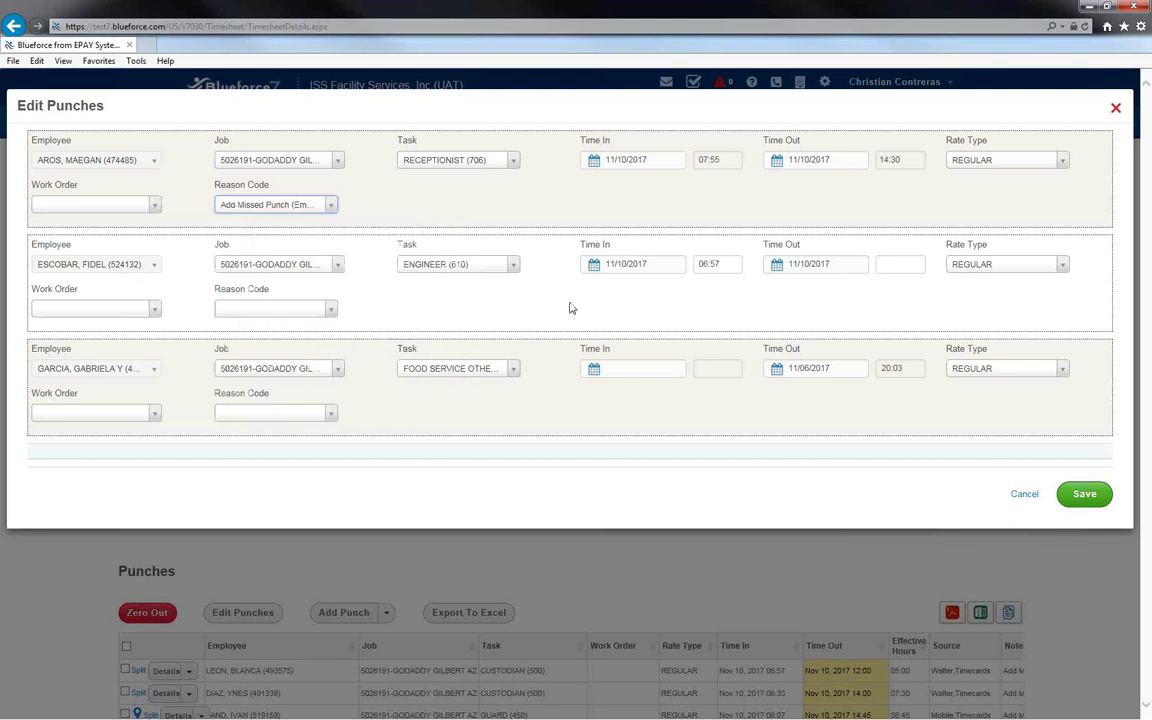
Give the ENGINEER punch a 16:00 clock-out with reason Add Missed Punch (System Issue).
left_click(893, 265)
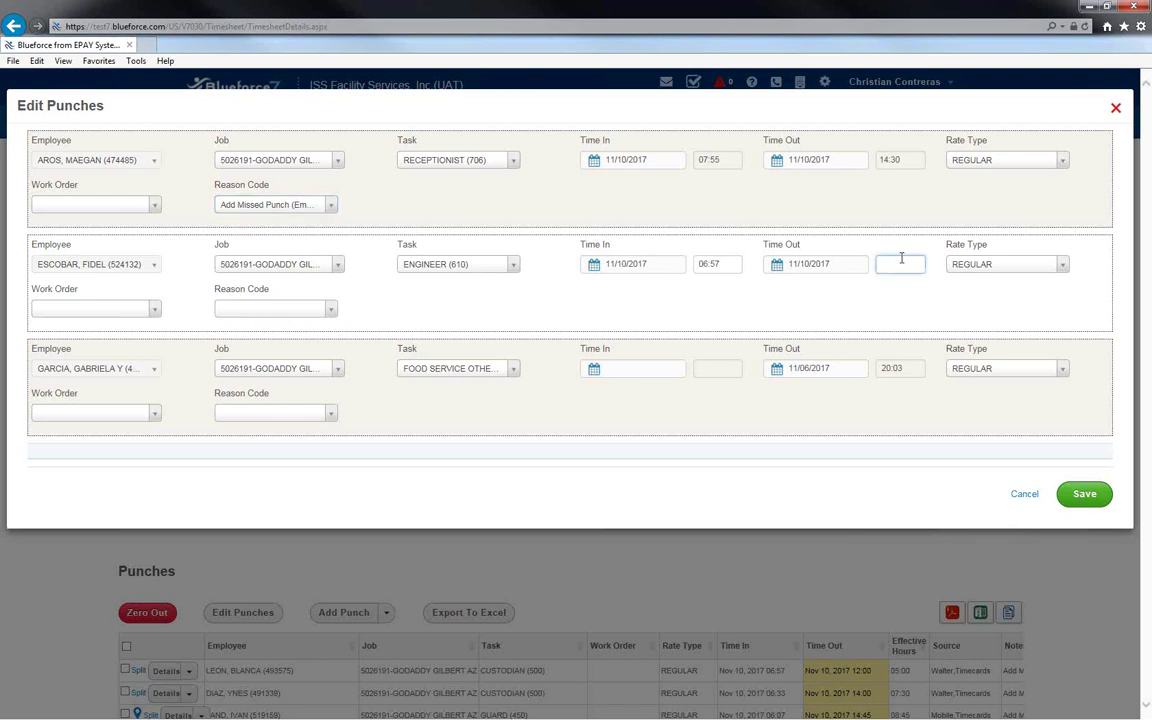
type("16:00")
left_click(329, 311)
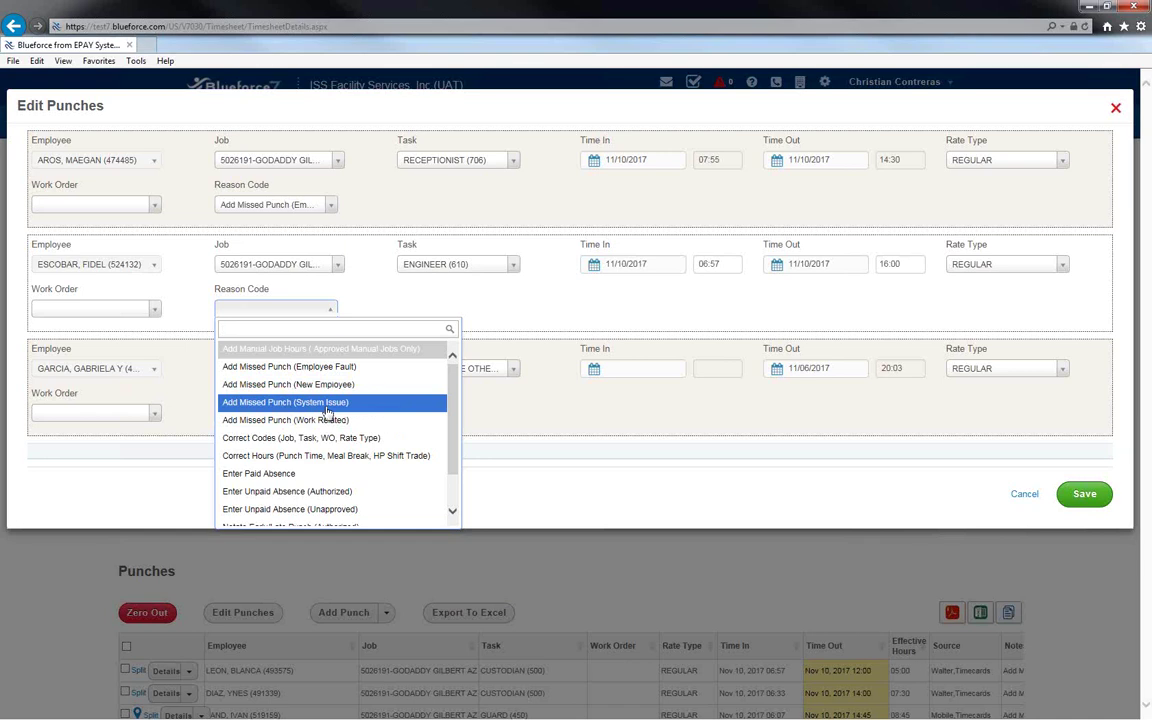
left_click(327, 403)
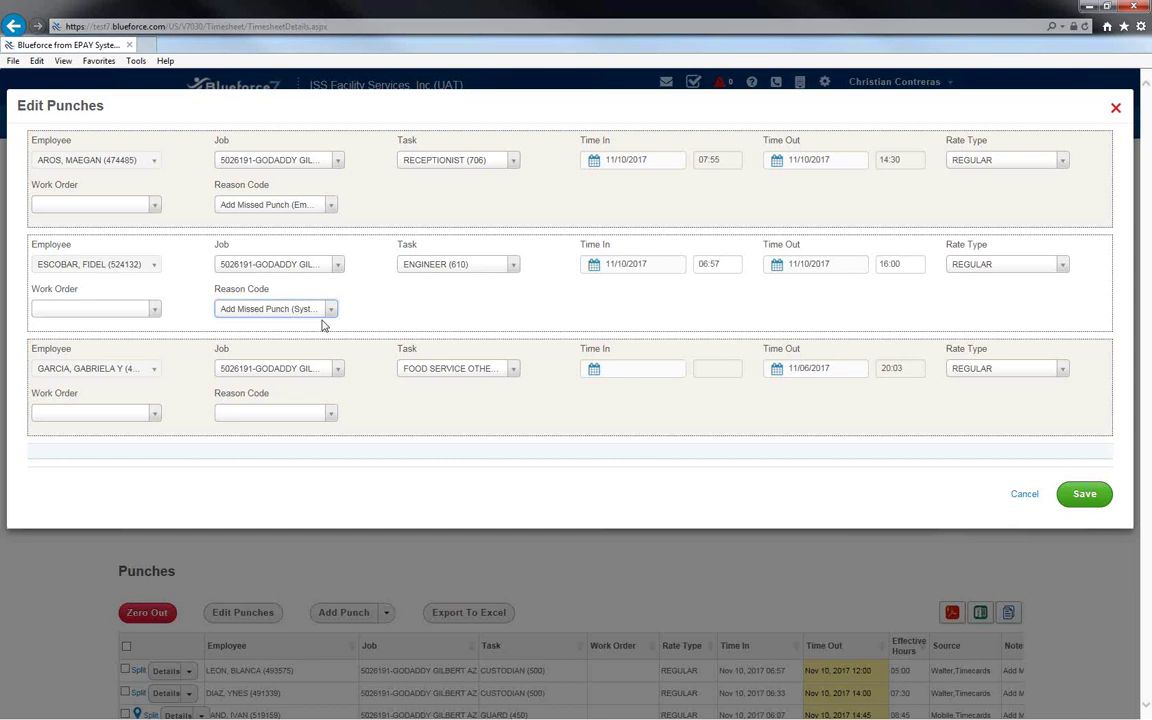
Set the third punch's clock-in to 01/06/2018 at 12:00.
left_click(670, 370)
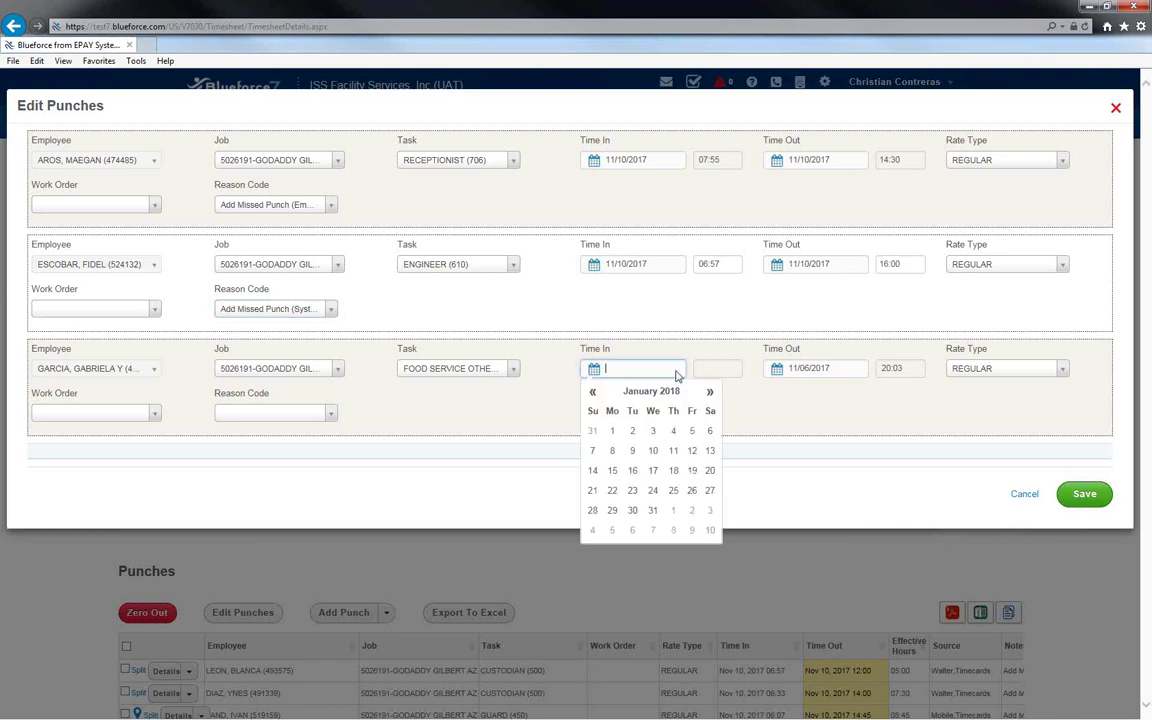
left_click(708, 431)
left_click(708, 367)
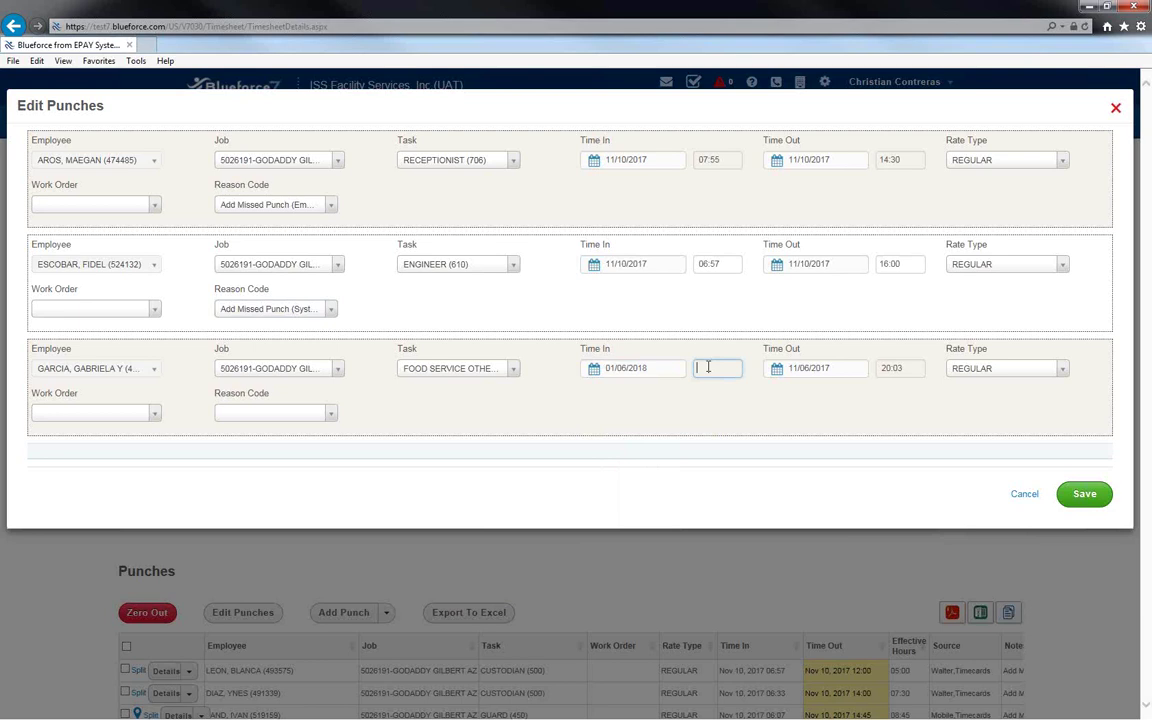
type("12:00")
Choose reason Add Missed Punch (Employee Fault) and save all three punch corrections.
left_click(336, 411)
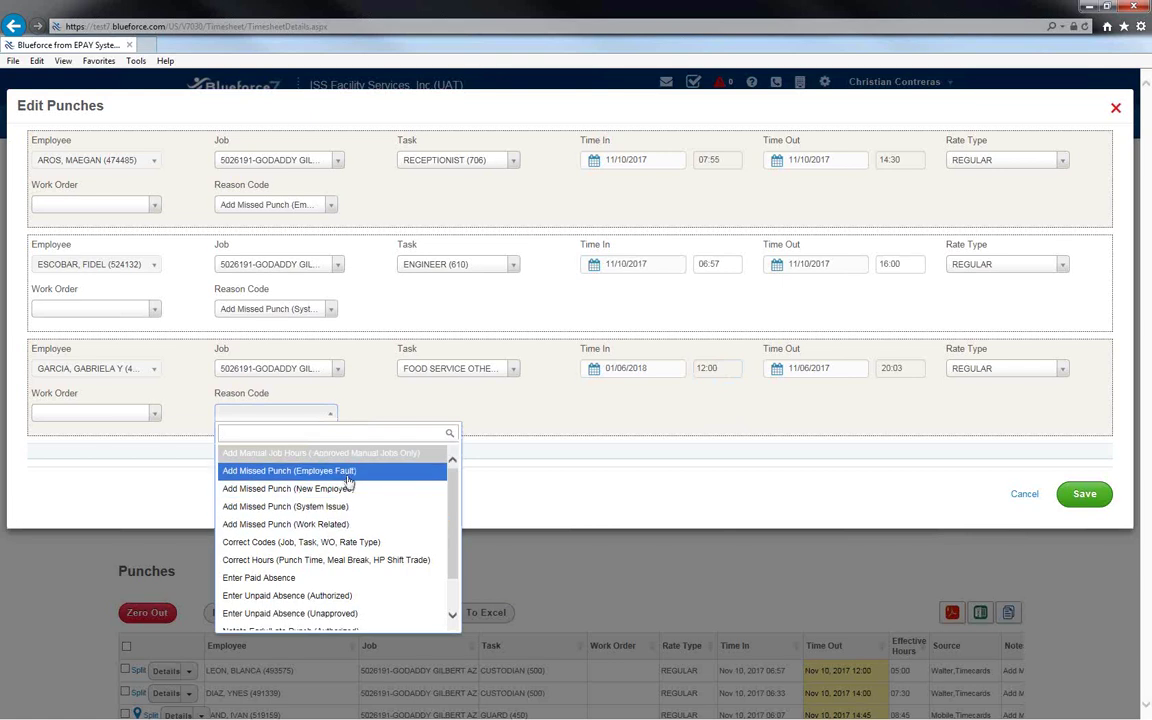
left_click(348, 477)
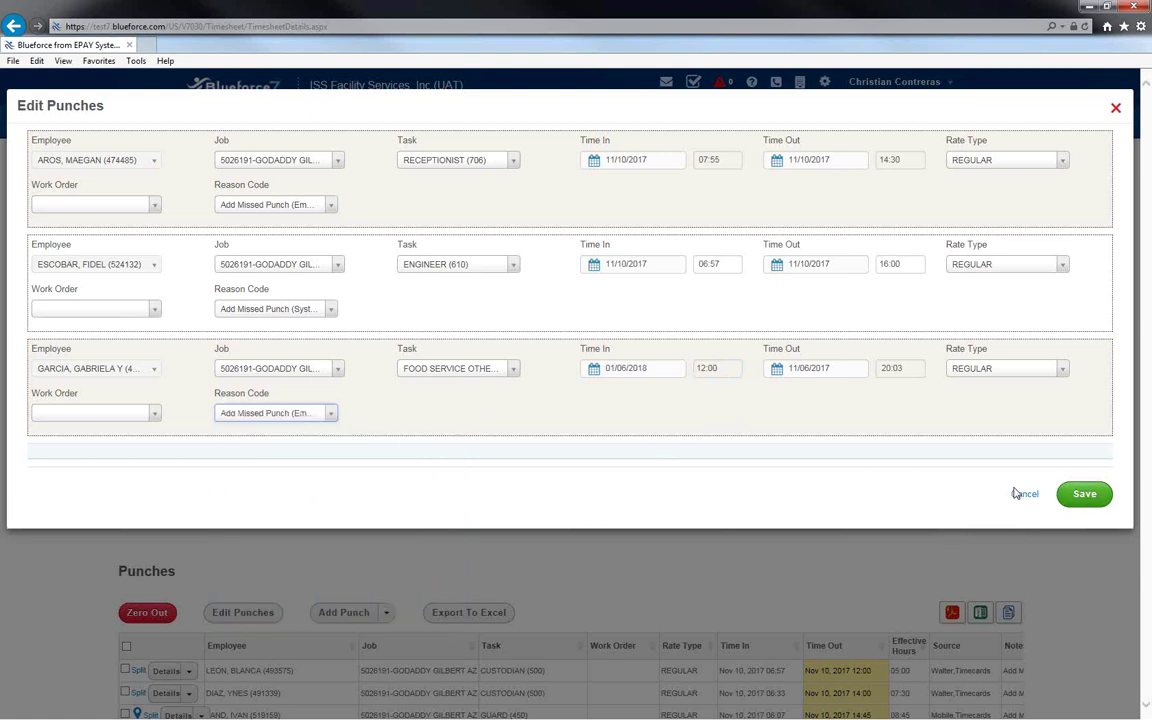
left_click(328, 416)
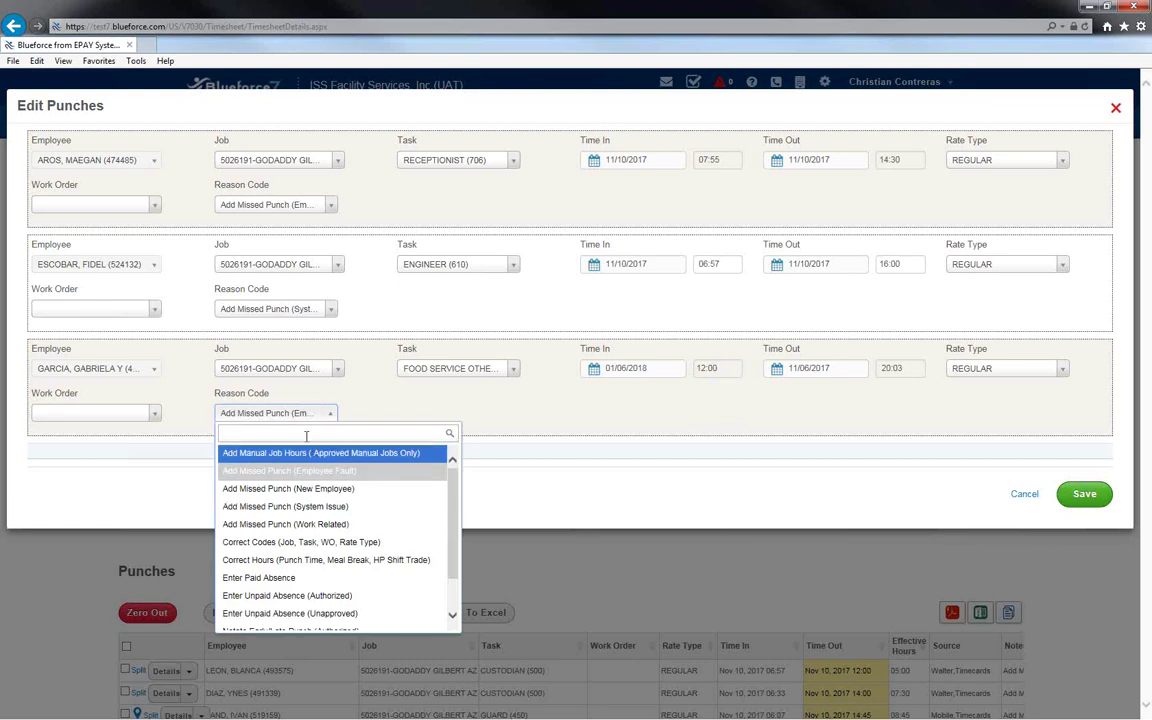
left_click_drag(455, 490, 485, 489)
left_click(485, 489)
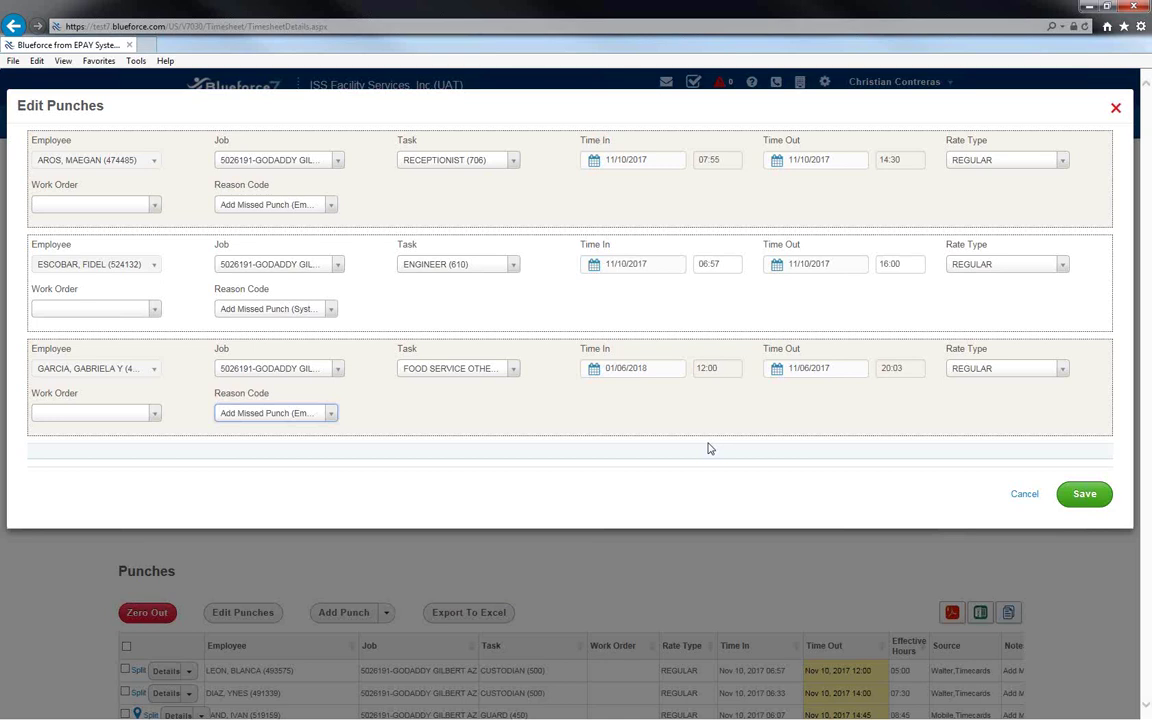
left_click(1074, 490)
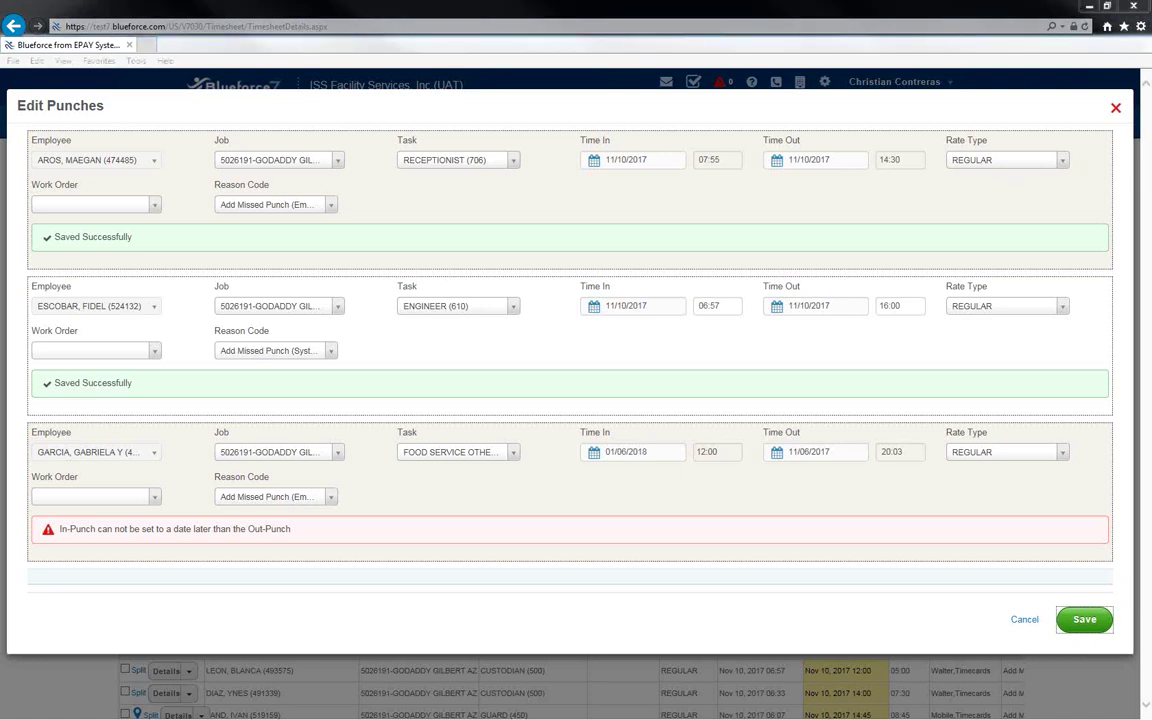
Review the two Saved Successfully messages and the food service in-punch date error.
mouse_move(112, 220)
left_mouse_down()
mouse_move(40, 230)
mouse_move(128, 222)
left_mouse_up()
mouse_move(106, 364)
left_mouse_down()
mouse_move(62, 367)
mouse_move(58, 394)
mouse_move(103, 365)
left_mouse_up()
mouse_move(120, 507)
left_mouse_down()
mouse_move(75, 507)
mouse_move(147, 566)
mouse_move(321, 516)
mouse_move(120, 506)
left_mouse_up()
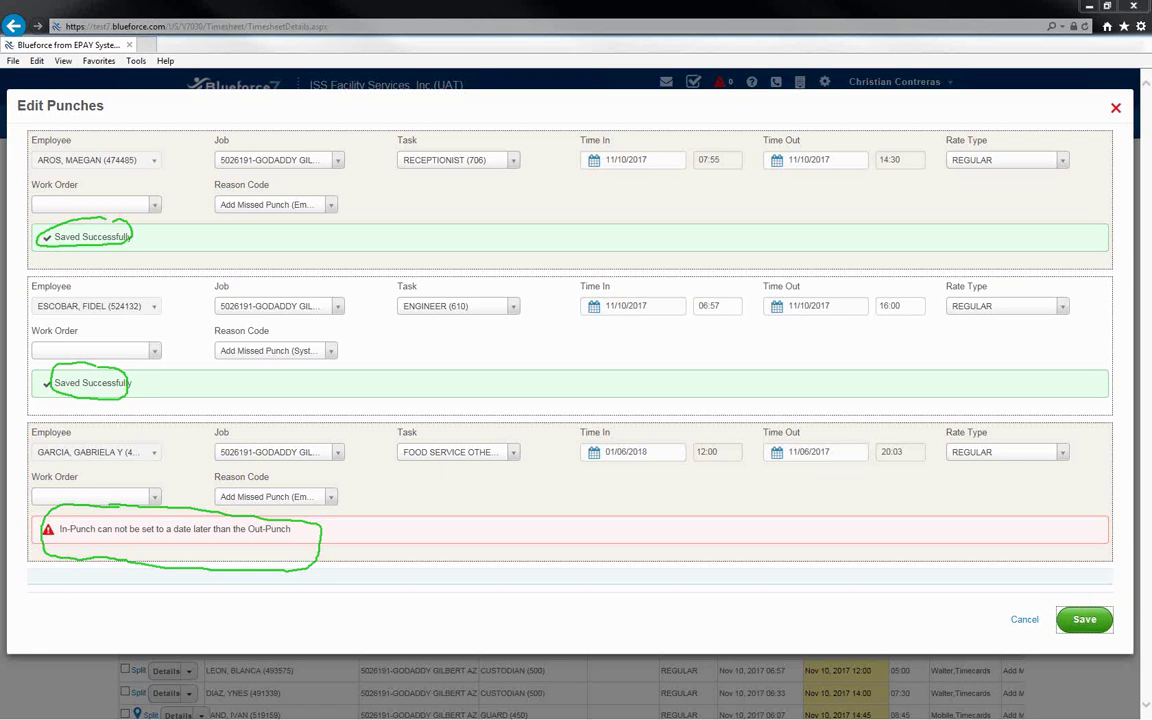
right_click(155, 266)
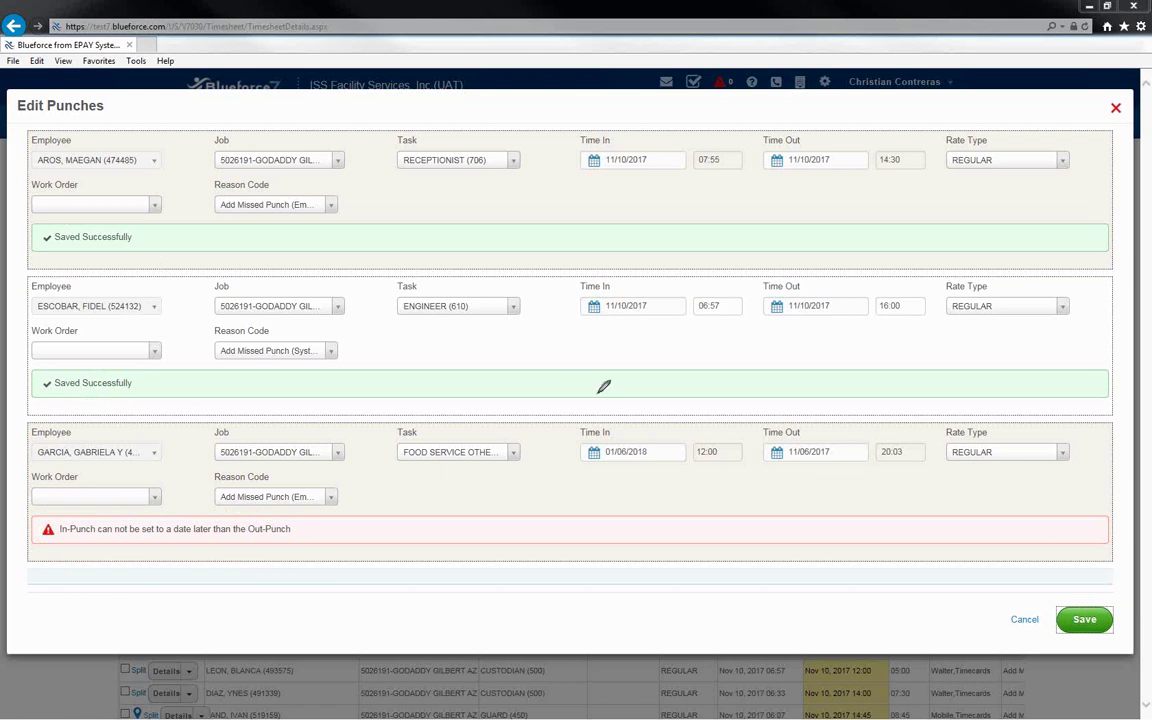
mouse_move(610, 432)
left_mouse_down()
mouse_move(635, 473)
mouse_move(645, 428)
left_mouse_up()
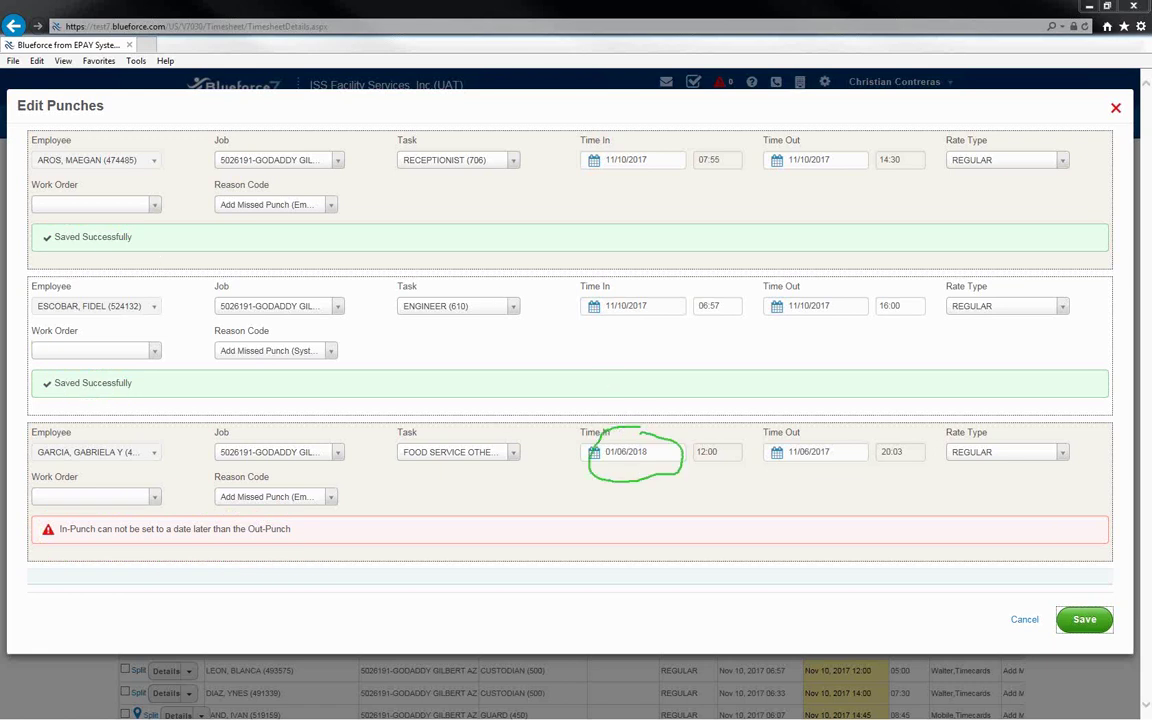
key("Escape")
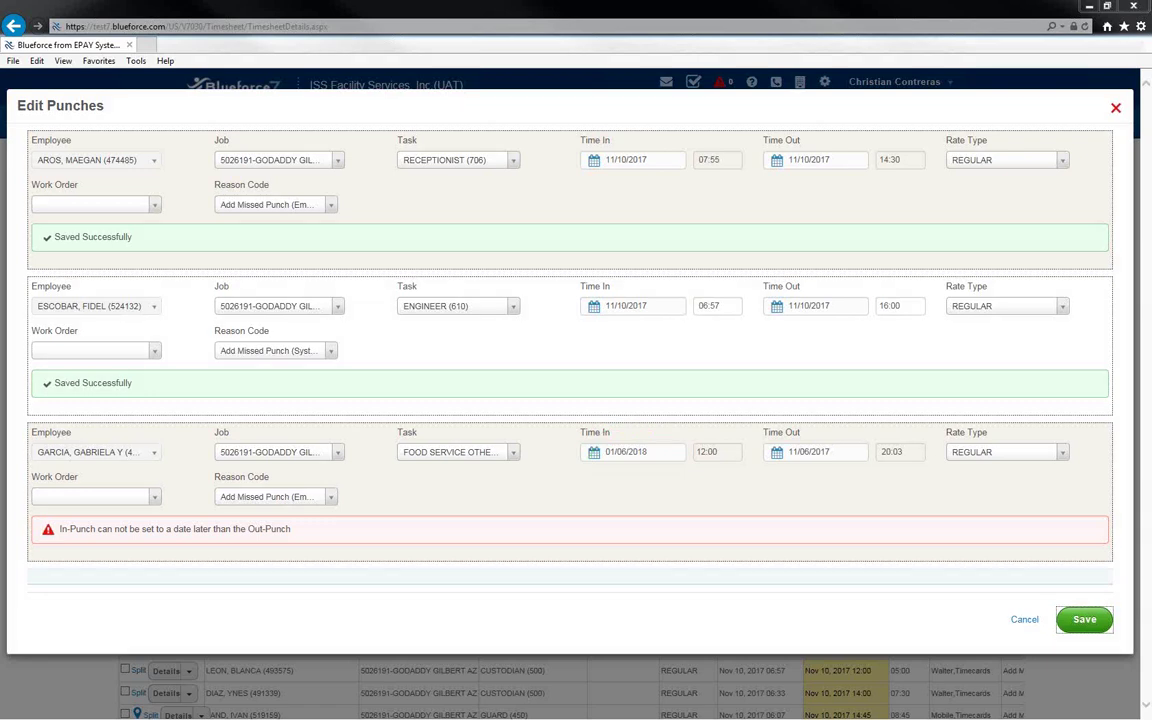
Change the food service clock-in date to 11/06/2017, save it, and close the editor.
left_click(624, 455)
left_click(596, 455)
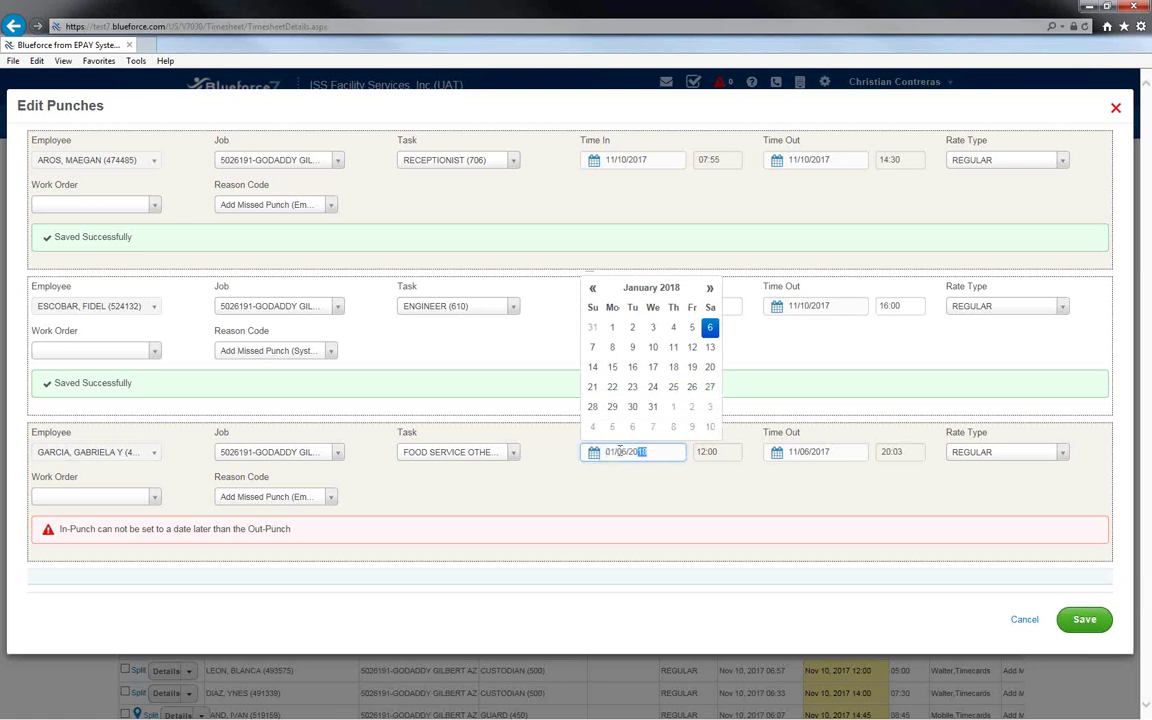
type("11/06/20")
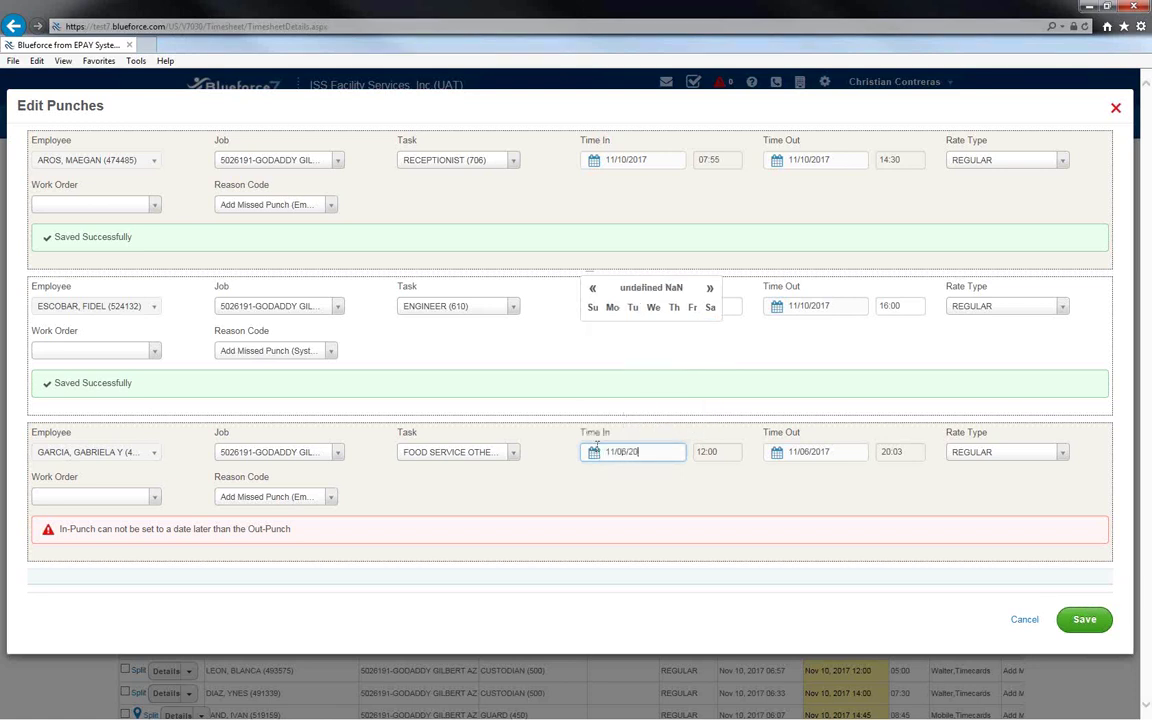
type("17")
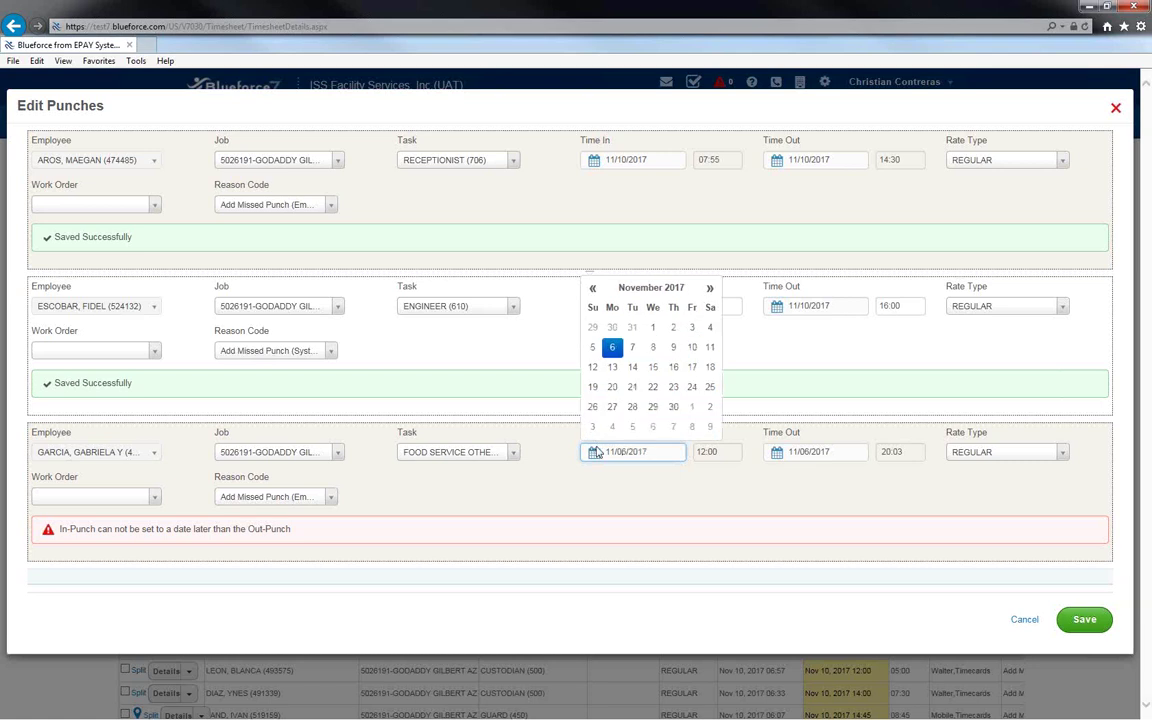
left_click(614, 348)
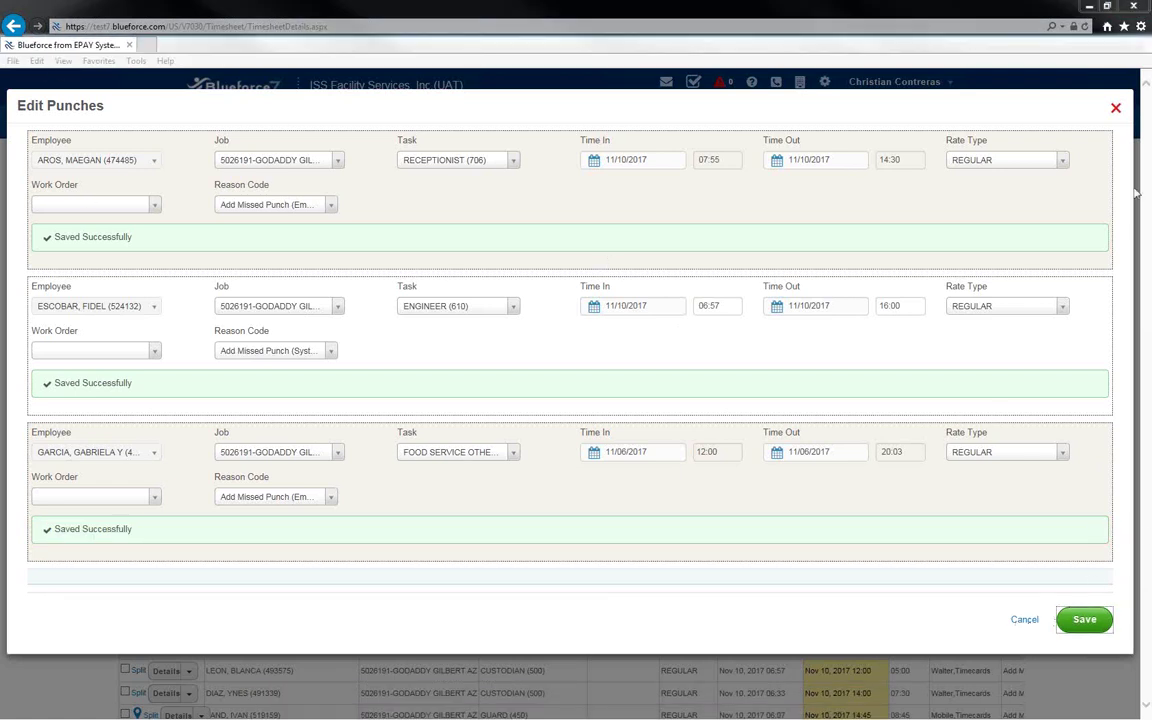
left_click(1117, 110)
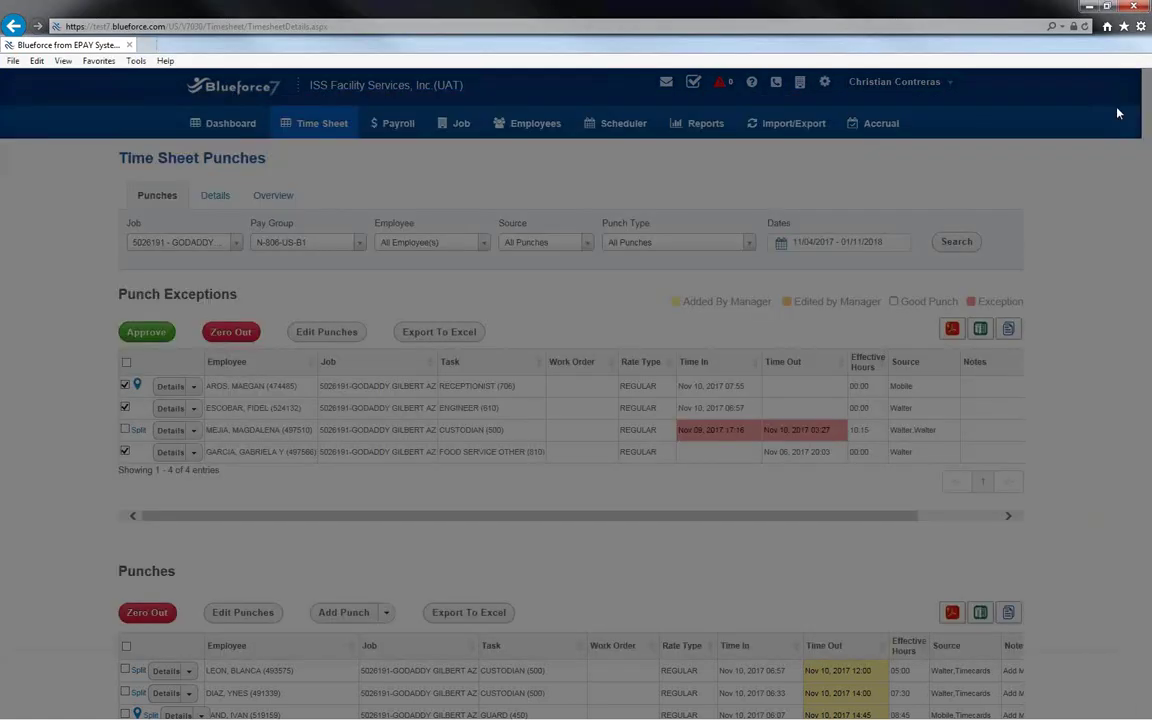
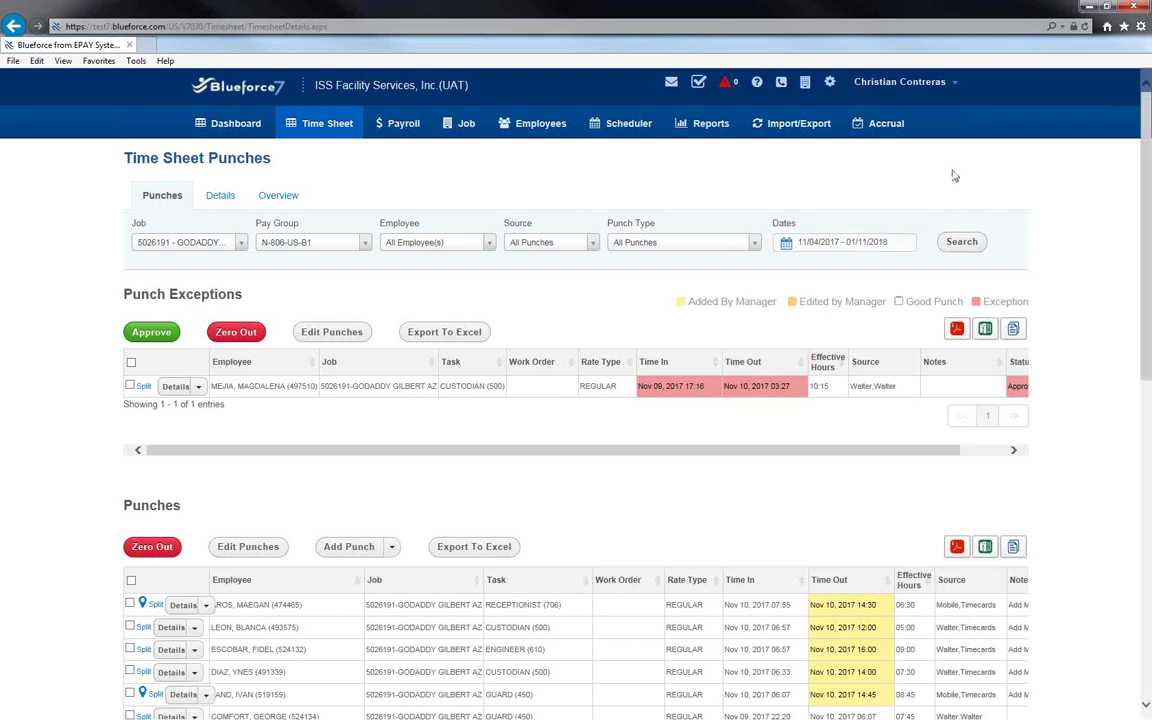
Tick the 10:15-hour custodian exception and scroll across to check its Approval Pending status.
left_click(130, 387)
left_click_drag(856, 457, 972, 442)
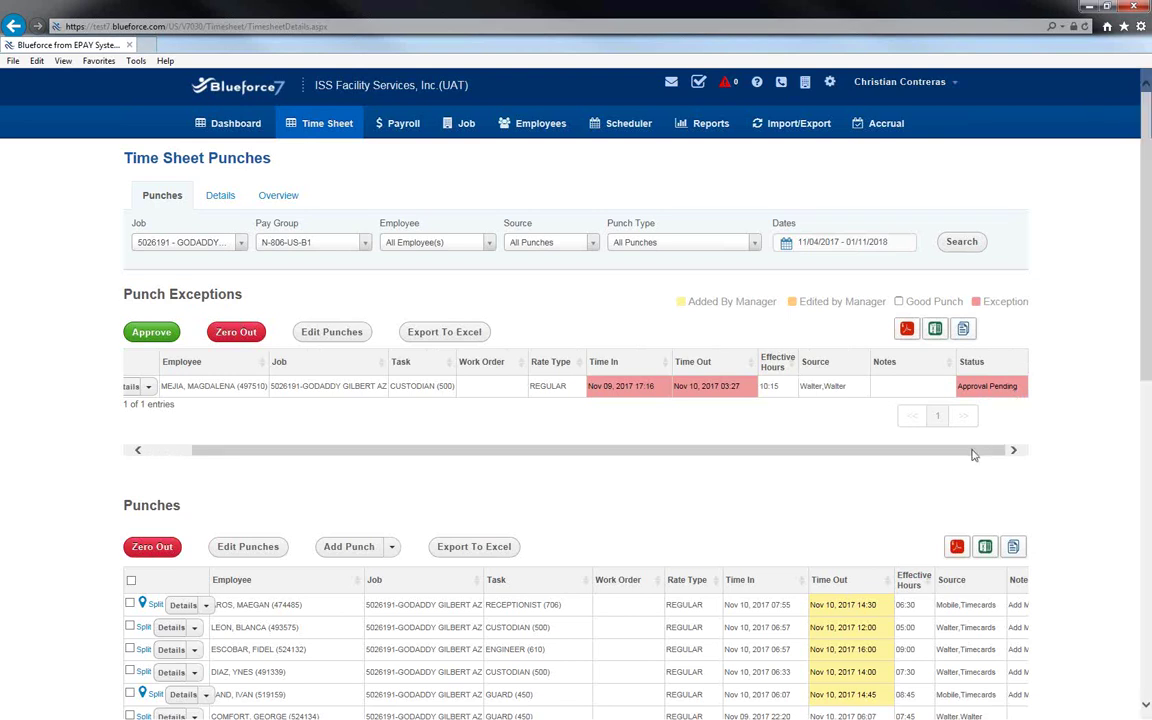
left_click_drag(975, 452, 810, 462)
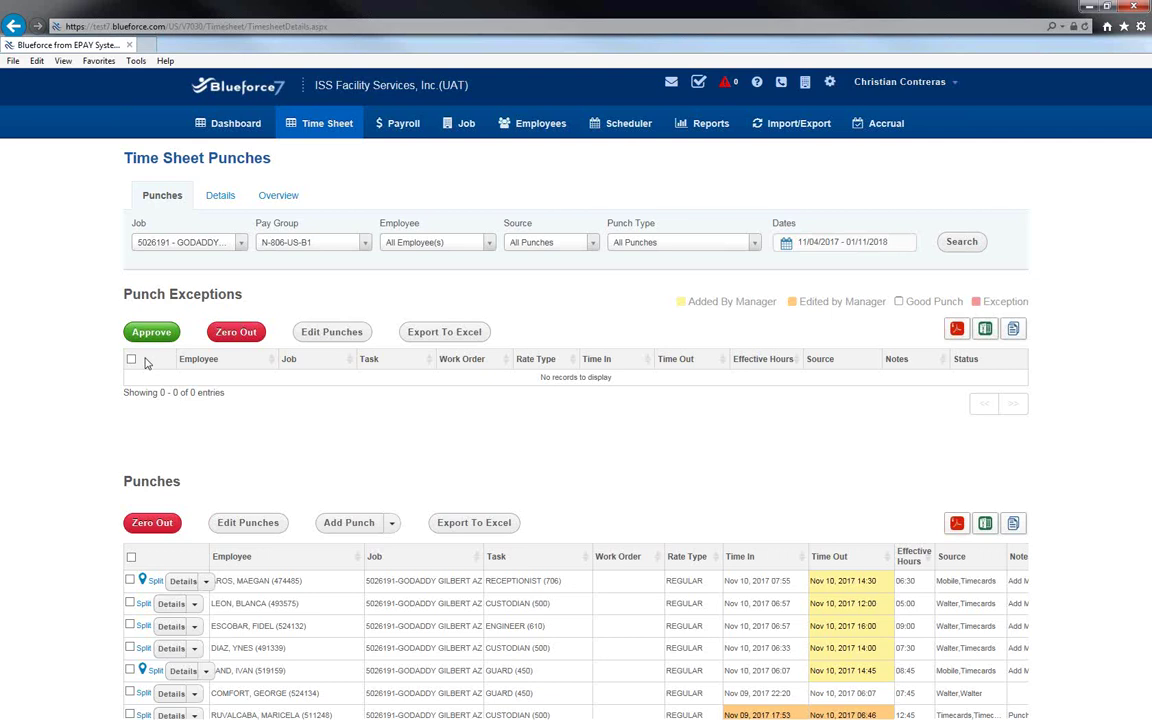
scroll(430, 407, "down", 5)
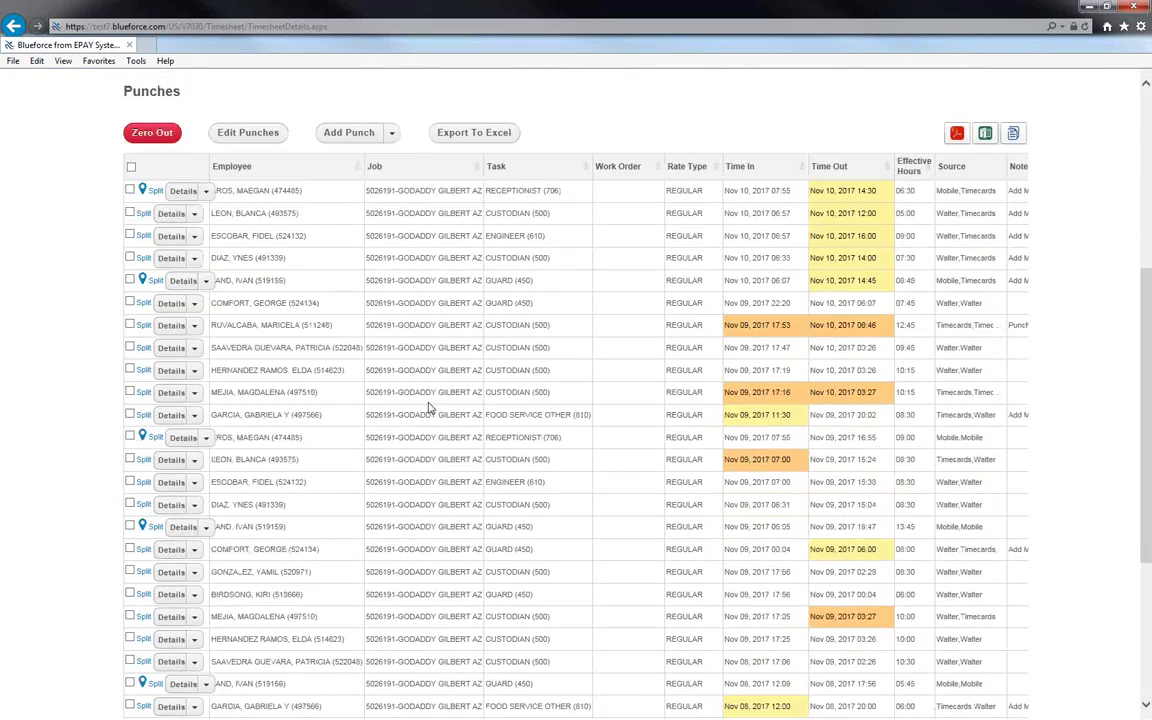
scroll(430, 407, "down", 5)
scroll(430, 407, "up", 5)
scroll(430, 407, "up", 5)
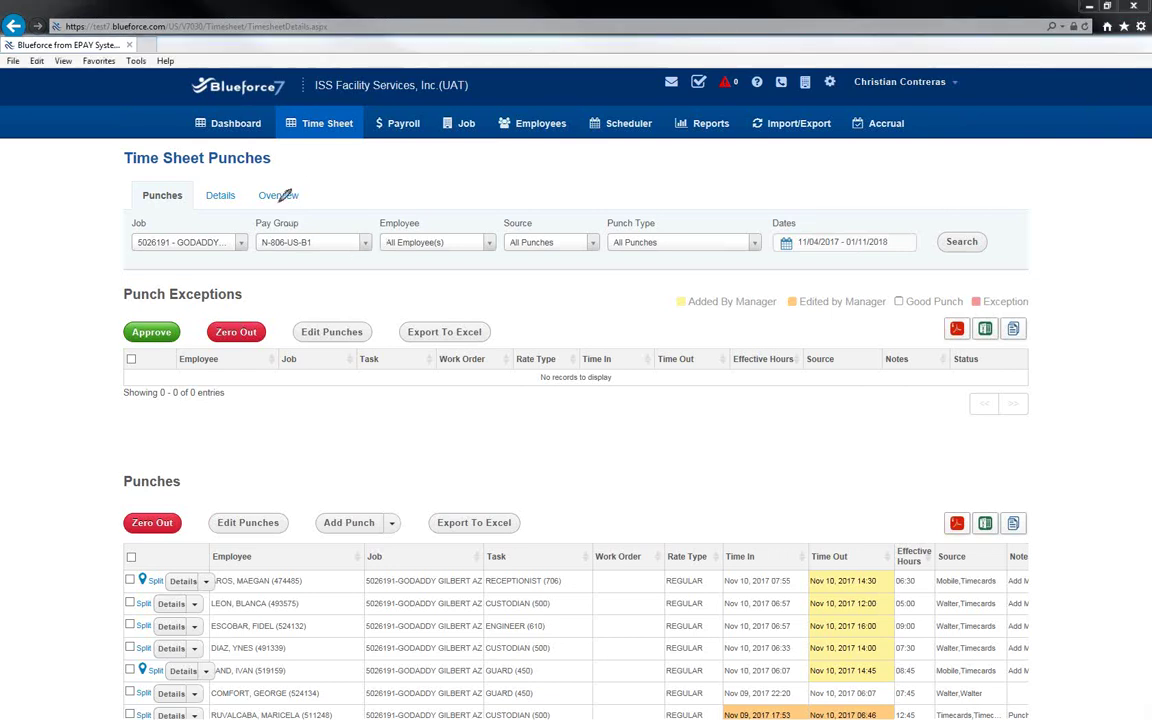
mouse_move(300, 170)
left_mouse_down()
mouse_move(215, 163)
mouse_move(165, 218)
mouse_move(244, 216)
mouse_move(305, 190)
mouse_move(300, 170)
left_mouse_up()
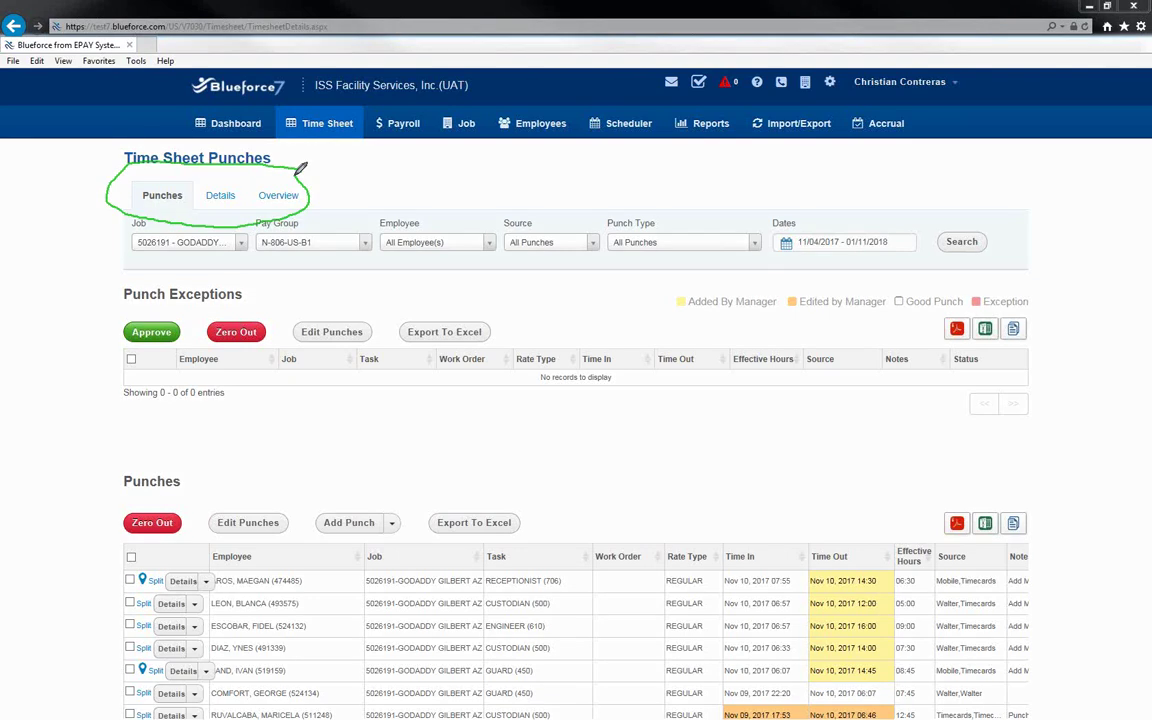
mouse_move(358, 95)
left_mouse_down()
mouse_move(277, 124)
mouse_move(290, 142)
mouse_move(366, 125)
mouse_move(340, 95)
mouse_move(300, 98)
left_mouse_up()
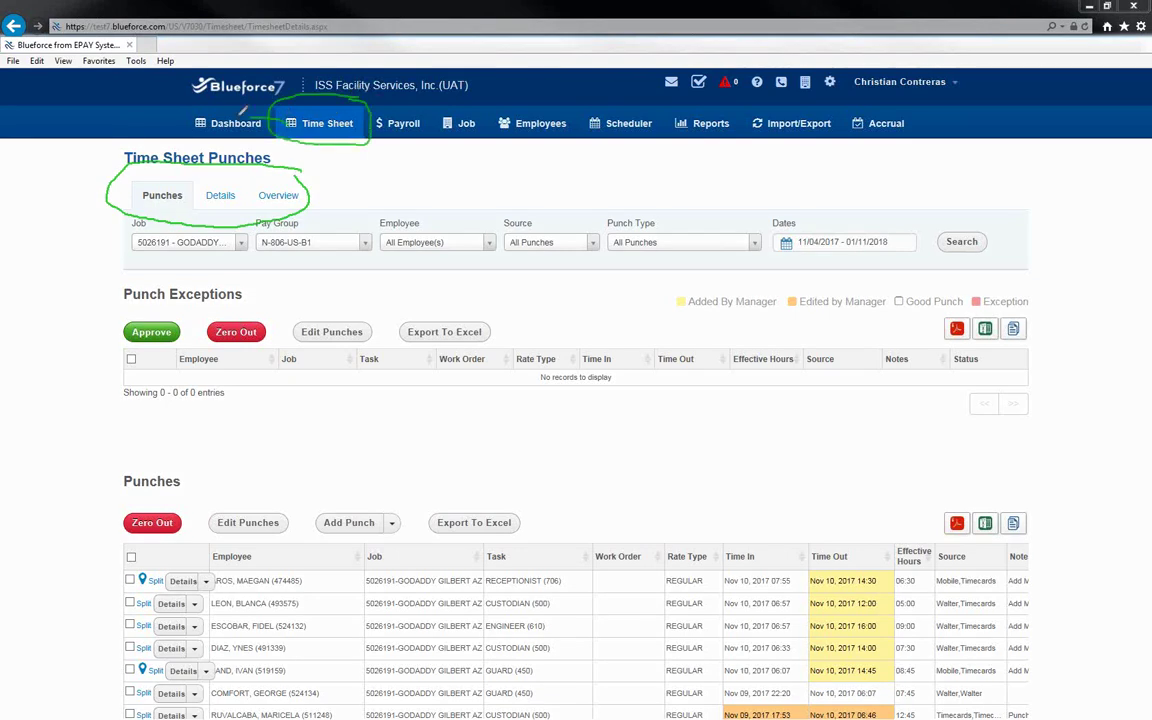
left_click_drag(158, 190, 176, 186)
left_click_drag(203, 283, 84, 281)
mouse_move(237, 434)
left_mouse_down()
mouse_move(270, 290)
mouse_move(205, 278)
left_mouse_up()
mouse_move(195, 462)
left_mouse_down()
mouse_move(106, 482)
mouse_move(101, 680)
mouse_move(262, 590)
mouse_move(218, 470)
mouse_move(186, 466)
left_mouse_up()
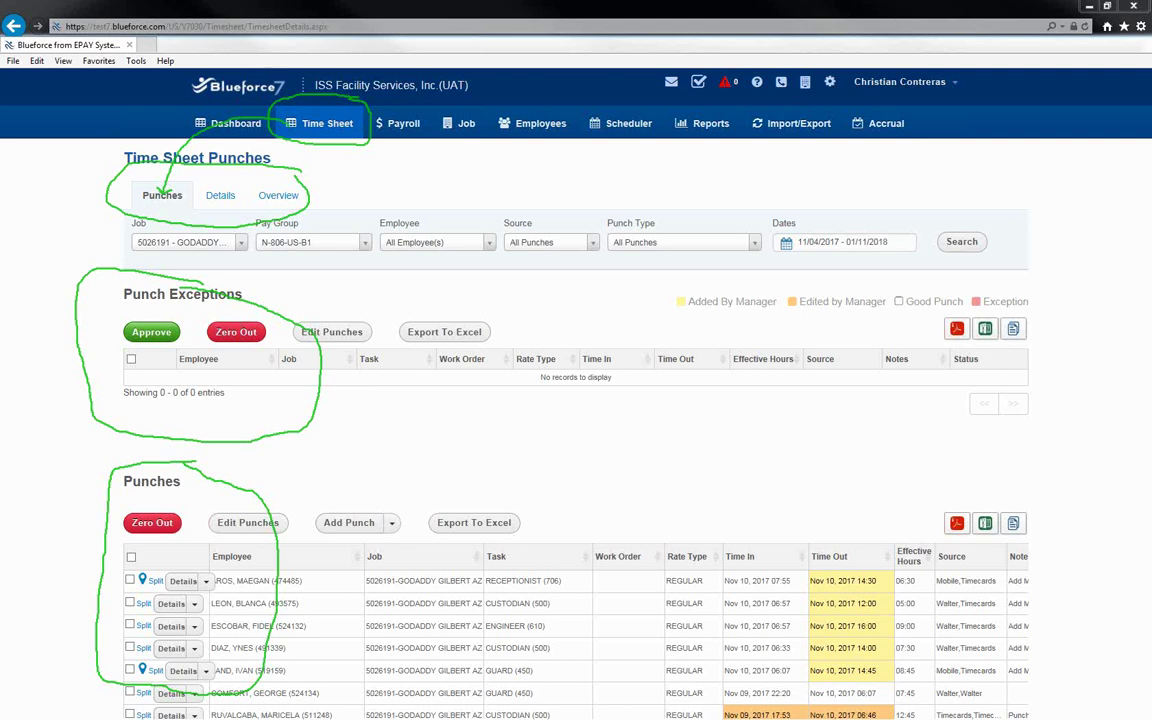
key("Escape")
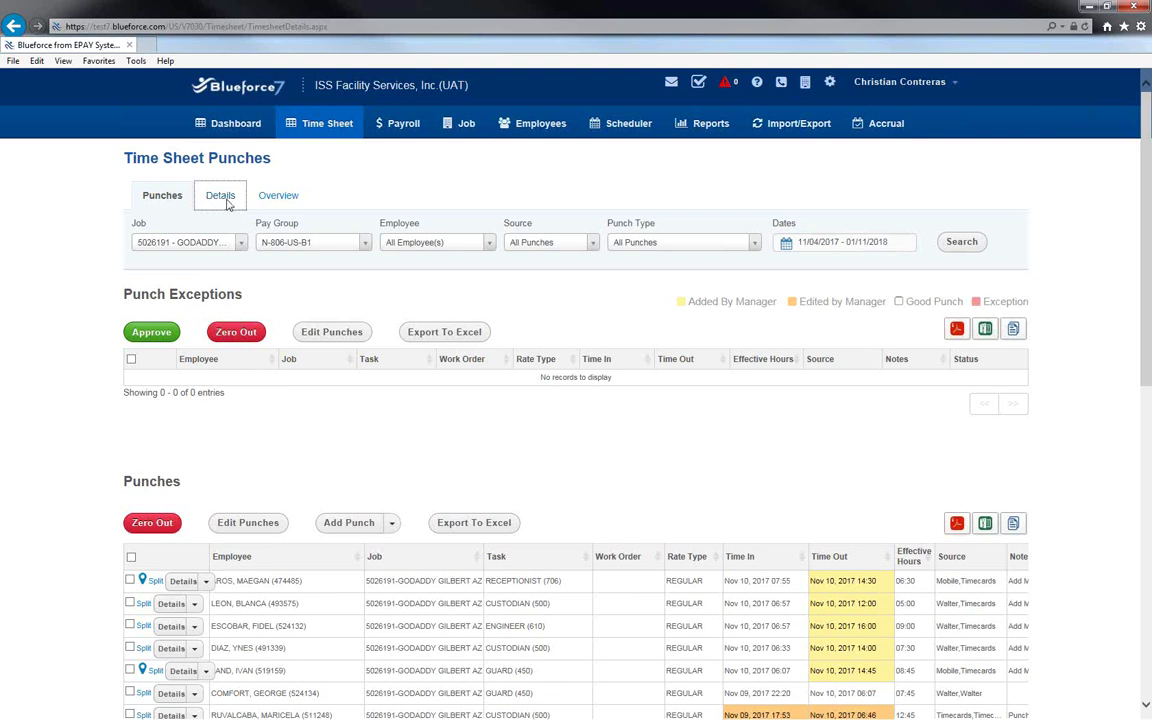
Show the Details view listing 15 open time sheets with daily hours per employee.
left_click(221, 197)
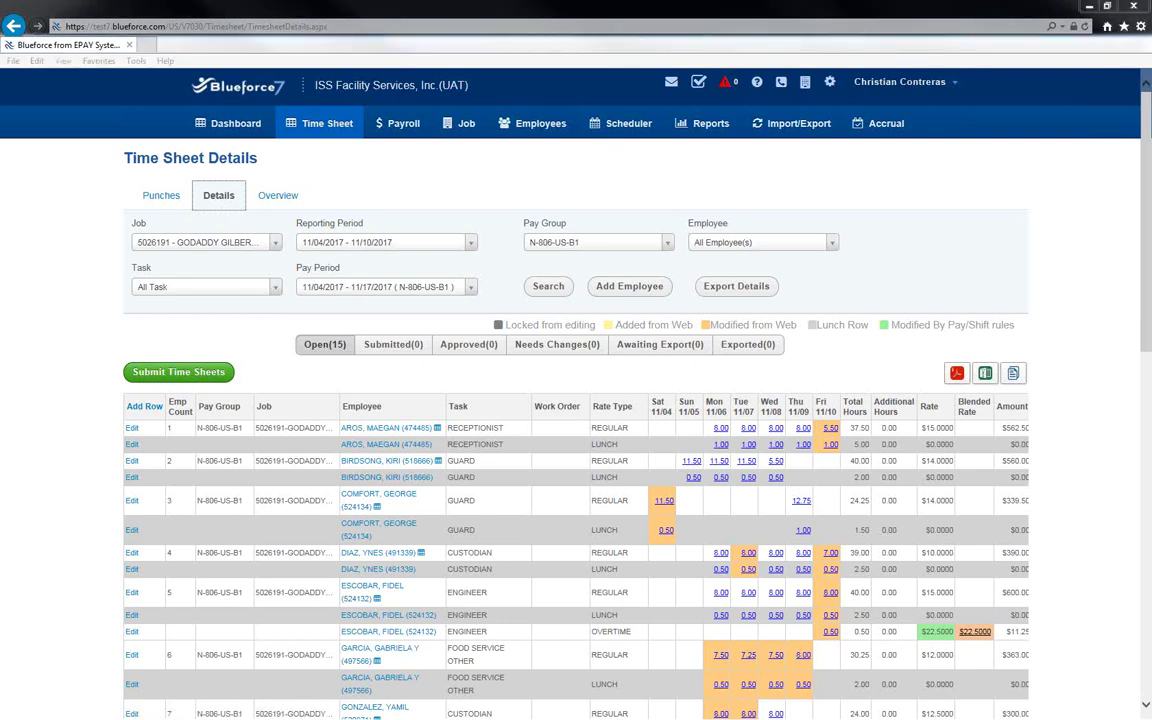
left_click_drag(148, 389, 158, 394)
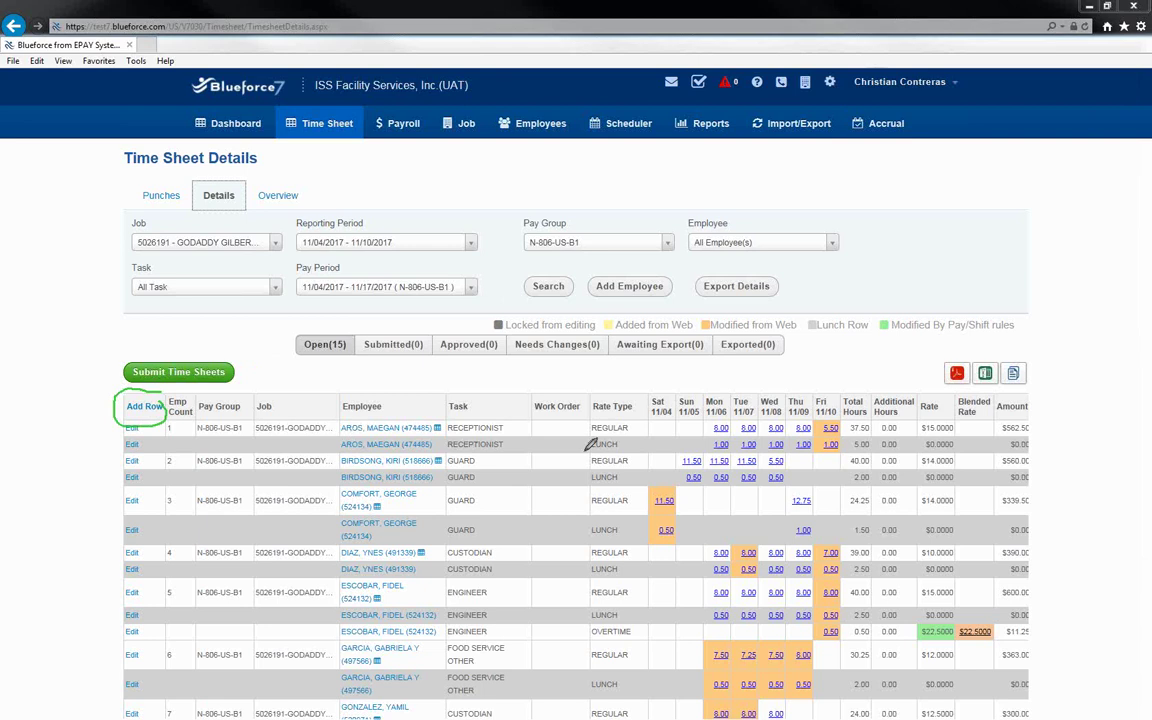
mouse_move(636, 398)
left_mouse_down()
mouse_move(602, 391)
mouse_move(640, 400)
left_mouse_up()
left_click_drag(692, 395, 699, 400)
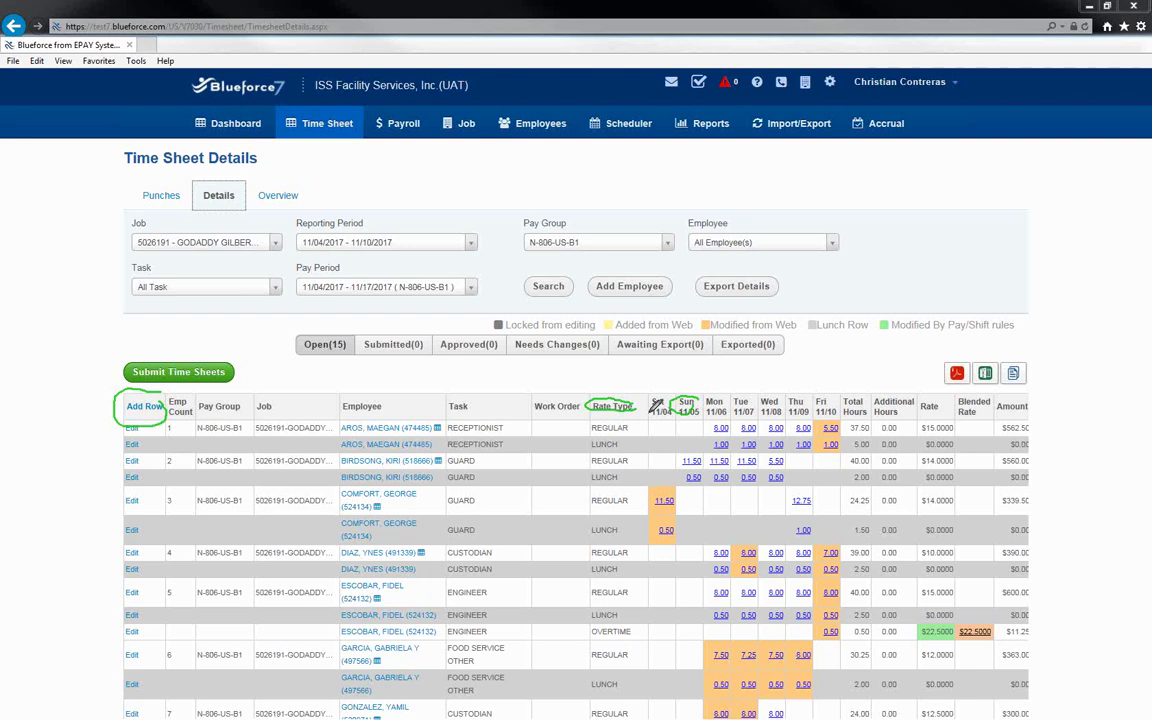
mouse_move(666, 311)
left_mouse_down()
mouse_move(300, 322)
mouse_move(287, 336)
mouse_move(355, 360)
mouse_move(699, 364)
mouse_move(795, 360)
mouse_move(808, 330)
mouse_move(640, 318)
left_mouse_up()
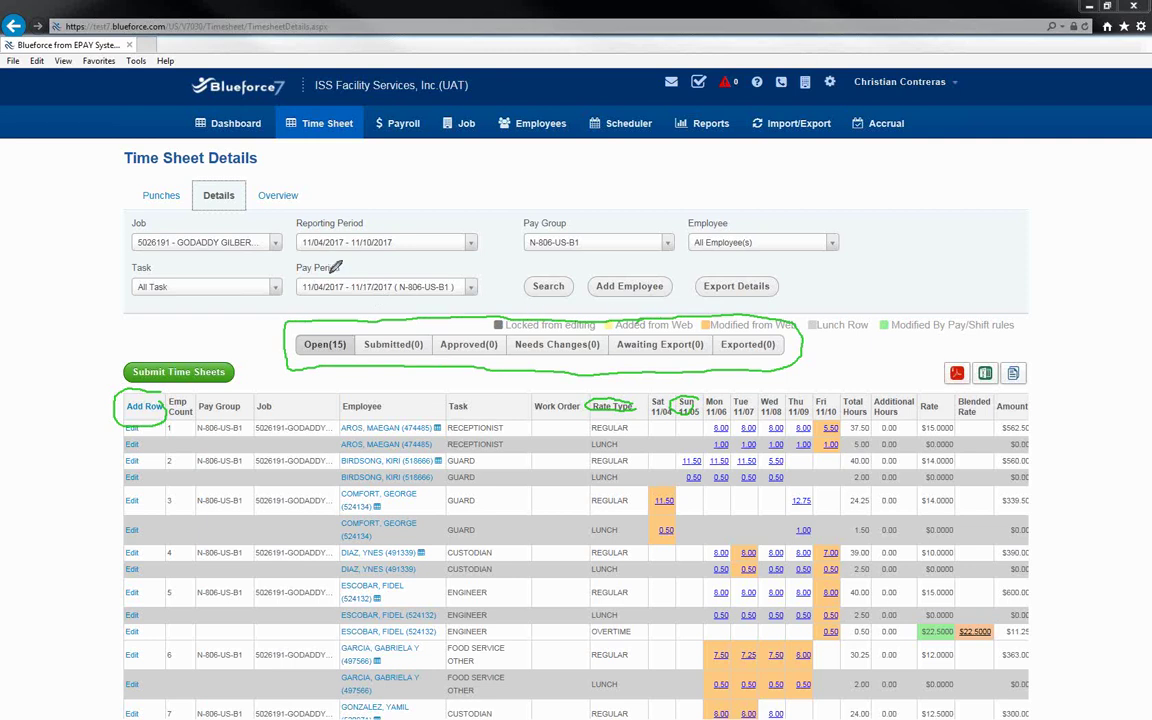
mouse_move(327, 283)
left_mouse_down()
mouse_move(325, 342)
mouse_move(338, 335)
left_mouse_up()
mouse_move(387, 283)
left_mouse_down()
mouse_move(388, 328)
mouse_move(400, 330)
left_mouse_up()
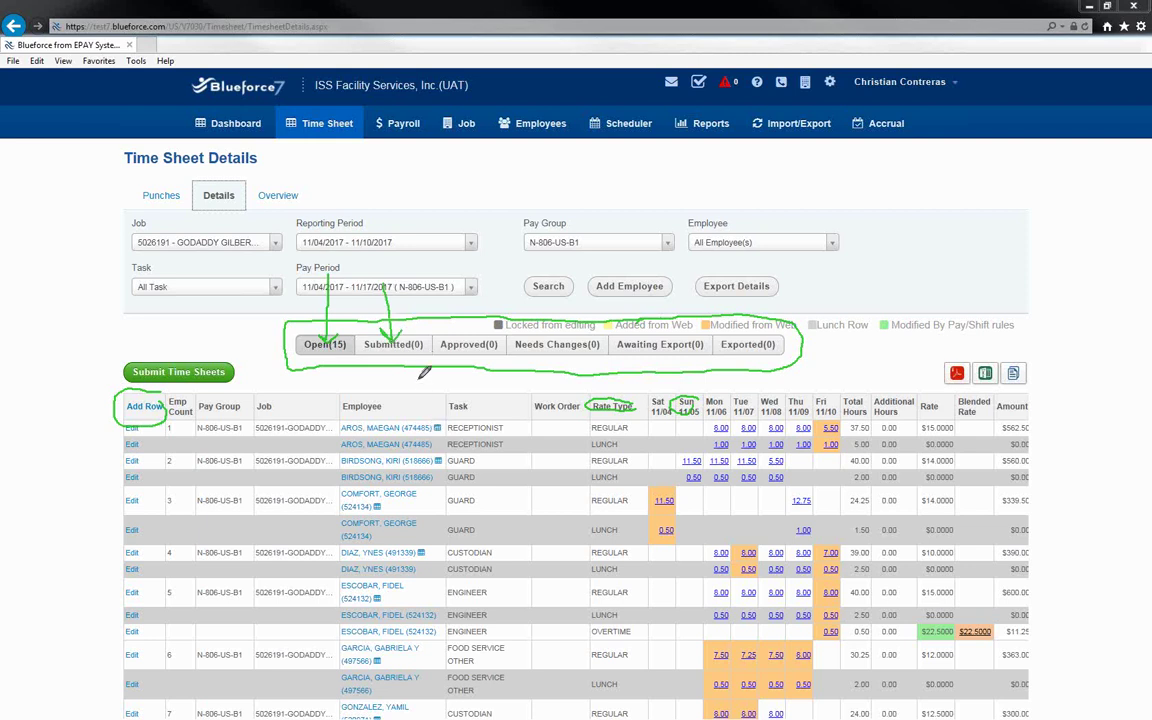
left_click_drag(466, 282, 470, 328)
key("Escape")
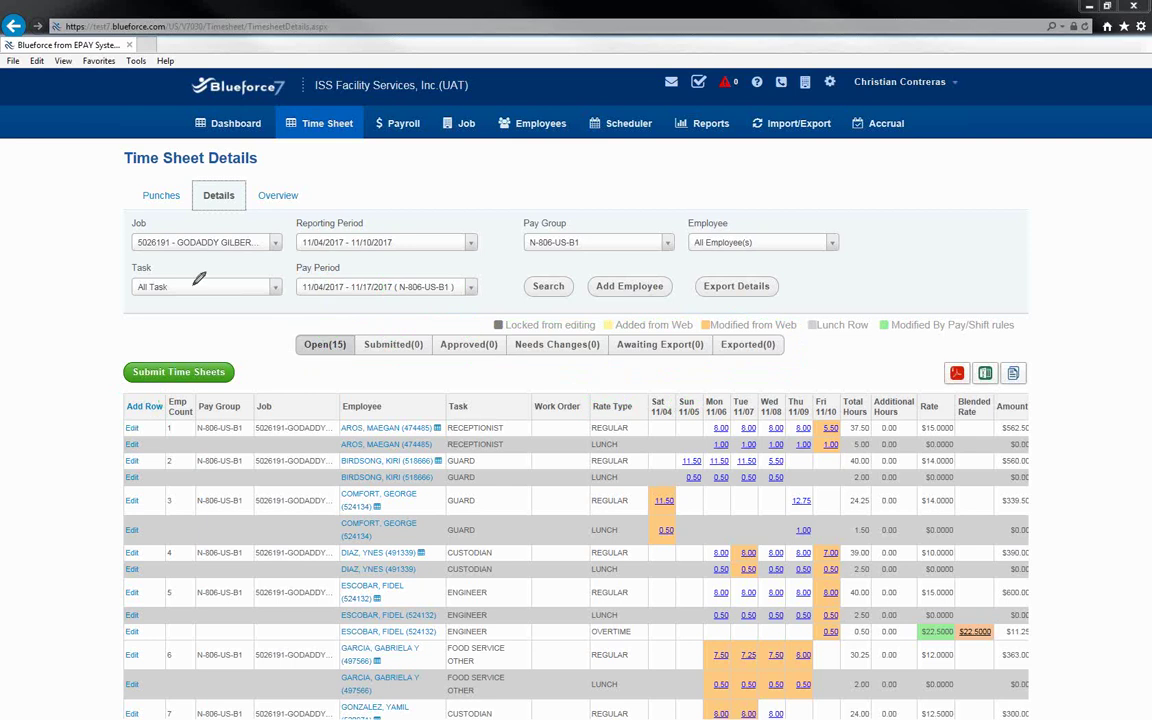
mouse_move(222, 352)
left_mouse_down()
mouse_move(112, 364)
mouse_move(150, 392)
mouse_move(238, 368)
mouse_move(219, 347)
left_mouse_up()
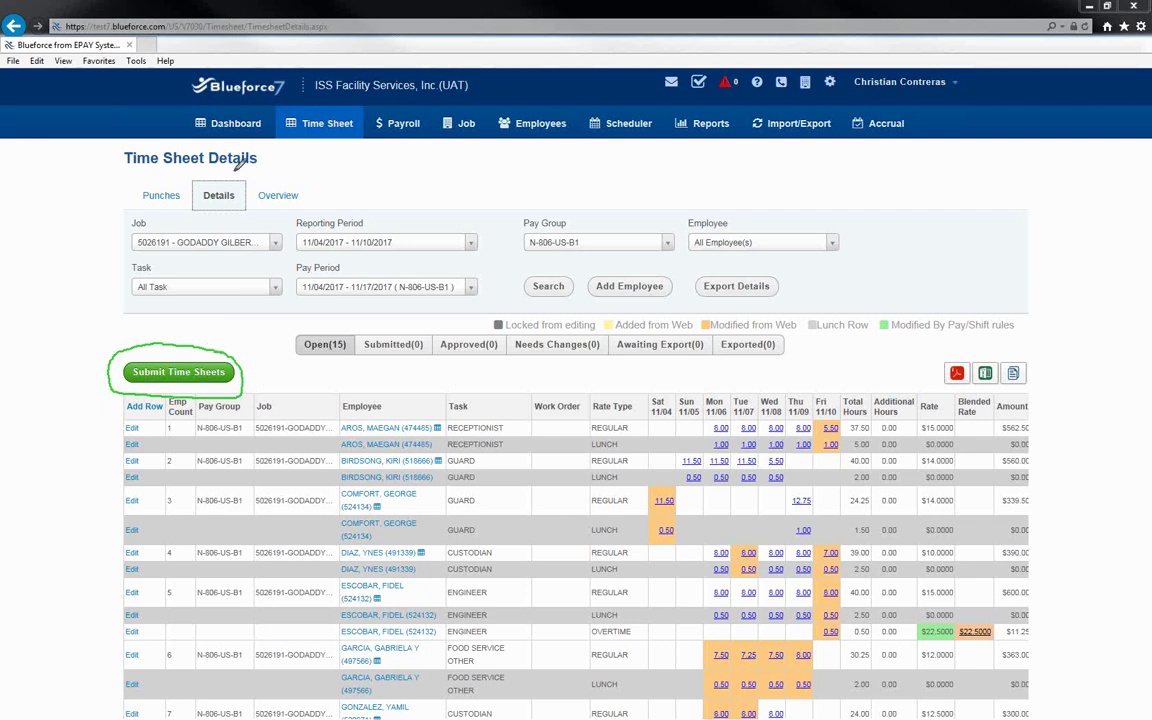
mouse_move(265, 145)
left_mouse_down()
mouse_move(125, 150)
mouse_move(150, 172)
mouse_move(272, 160)
mouse_move(258, 145)
mouse_move(225, 207)
mouse_move(233, 197)
left_mouse_up()
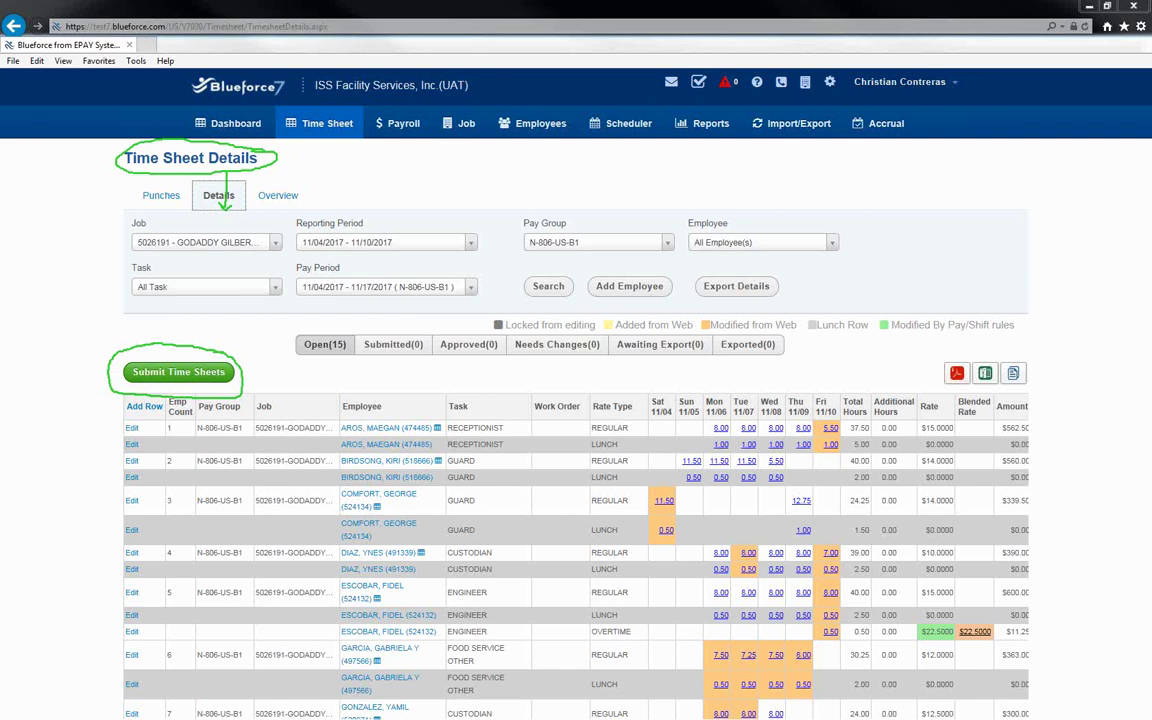
key("Escape")
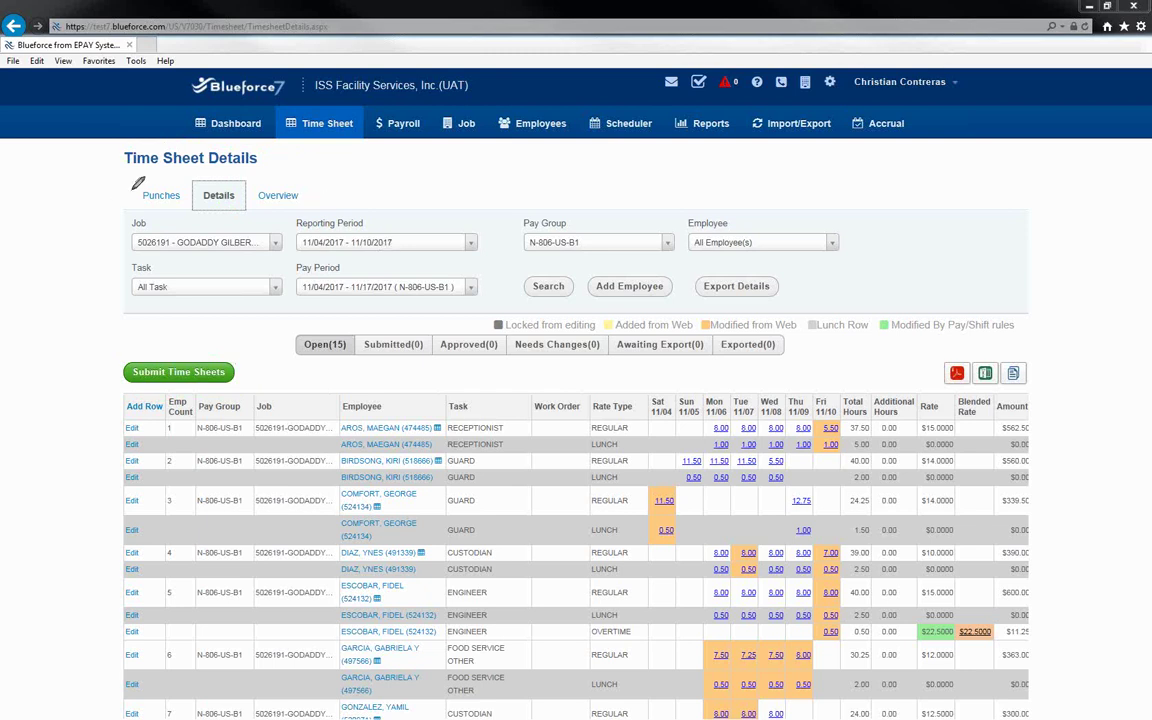
mouse_move(166, 186)
left_mouse_down()
mouse_move(126, 199)
mouse_move(178, 186)
mouse_move(145, 178)
left_mouse_up()
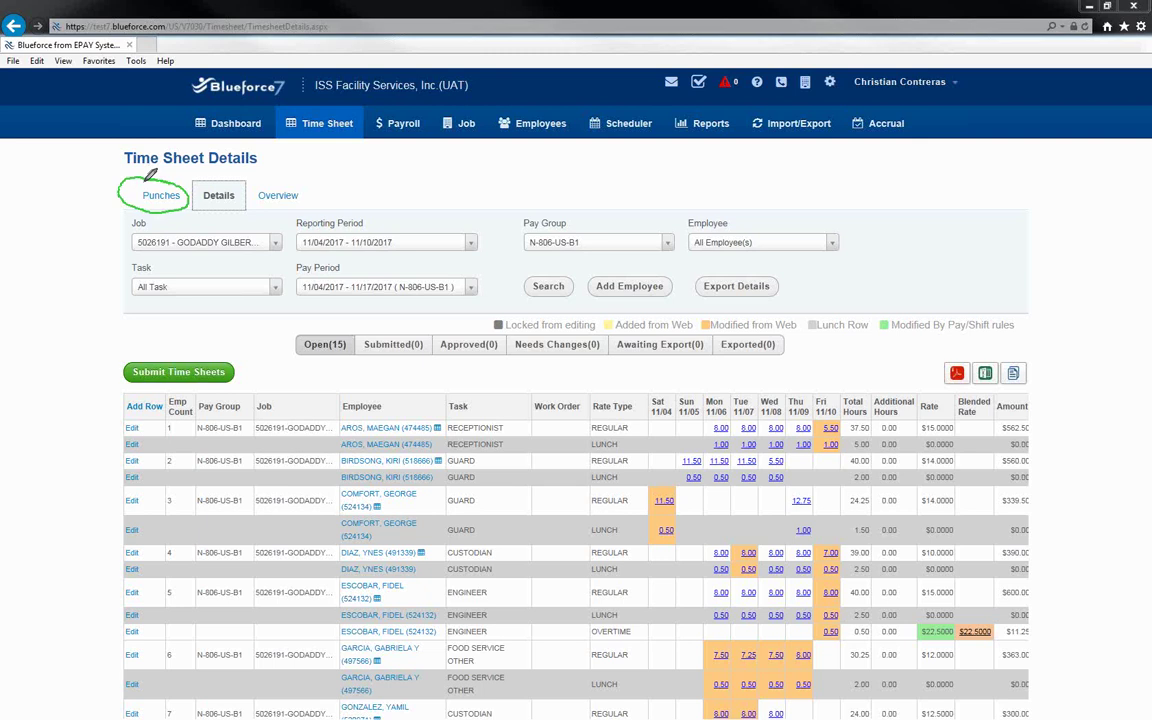
mouse_move(202, 180)
left_mouse_down()
mouse_move(236, 198)
mouse_move(229, 180)
left_mouse_up()
mouse_move(329, 138)
left_mouse_down()
mouse_move(266, 207)
mouse_move(196, 229)
left_mouse_up()
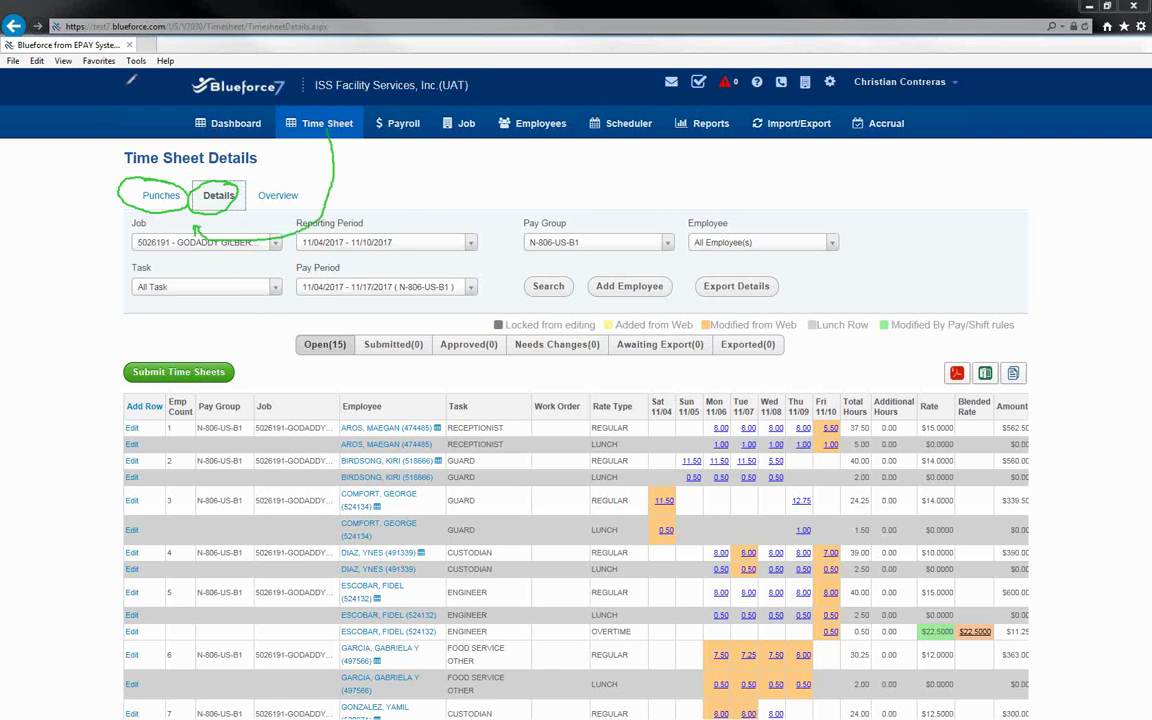
key("Escape")
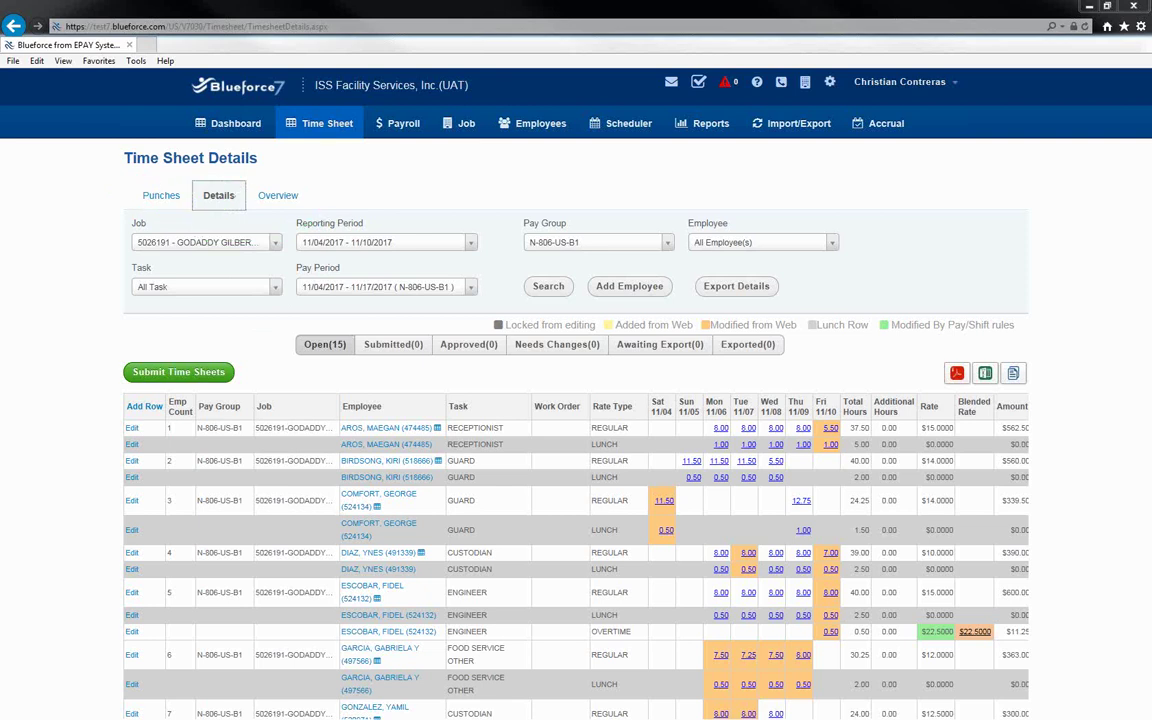
mouse_move(285, 182)
left_mouse_down()
mouse_move(255, 198)
mouse_move(283, 180)
left_mouse_up()
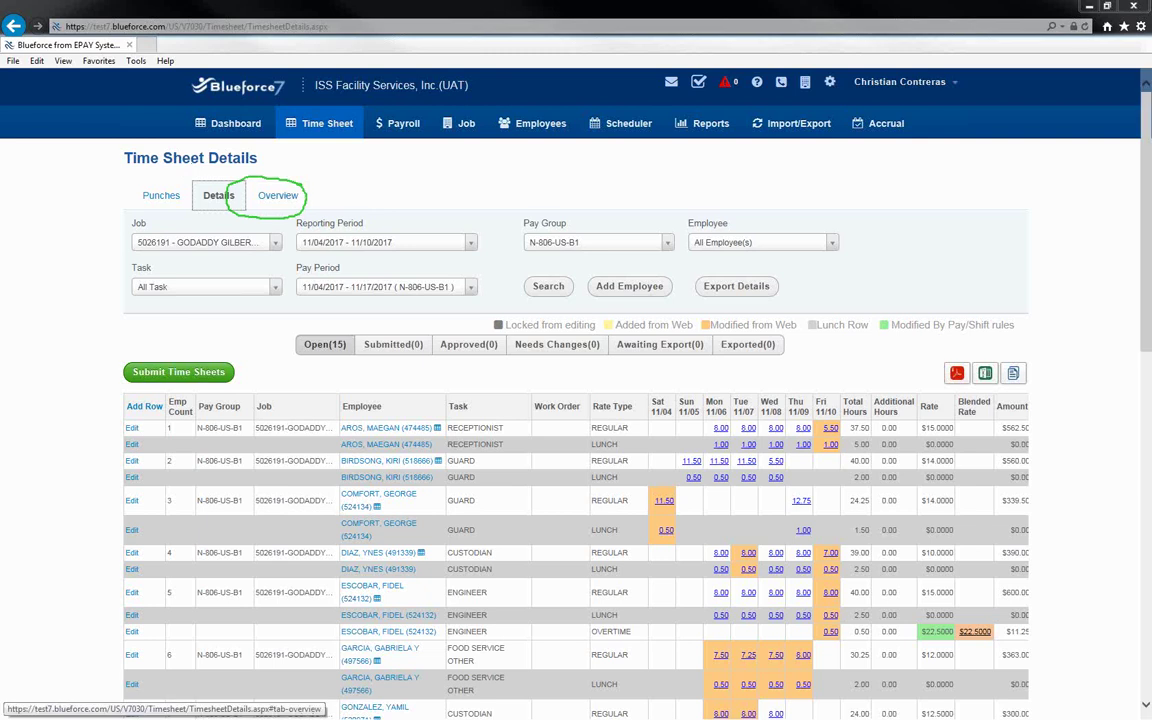
Show the Overview charting 514.50 total hours, 96.5% regular, broken down by task.
left_click(276, 198)
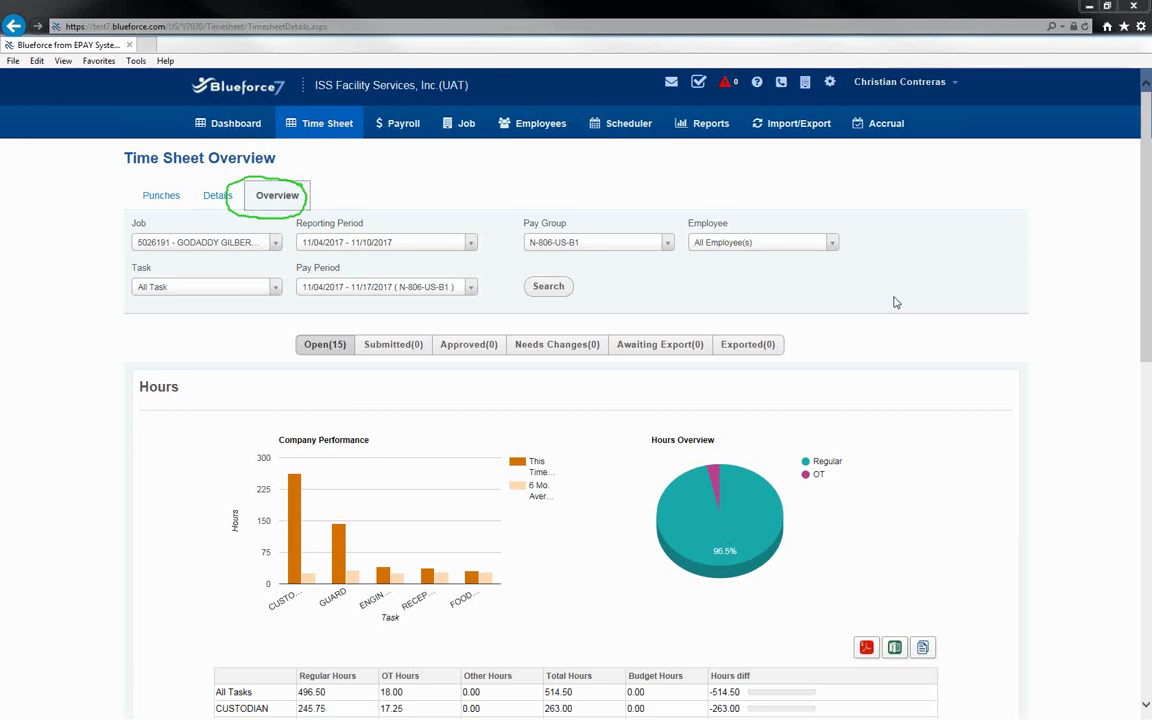
scroll(896, 302, "down", 5)
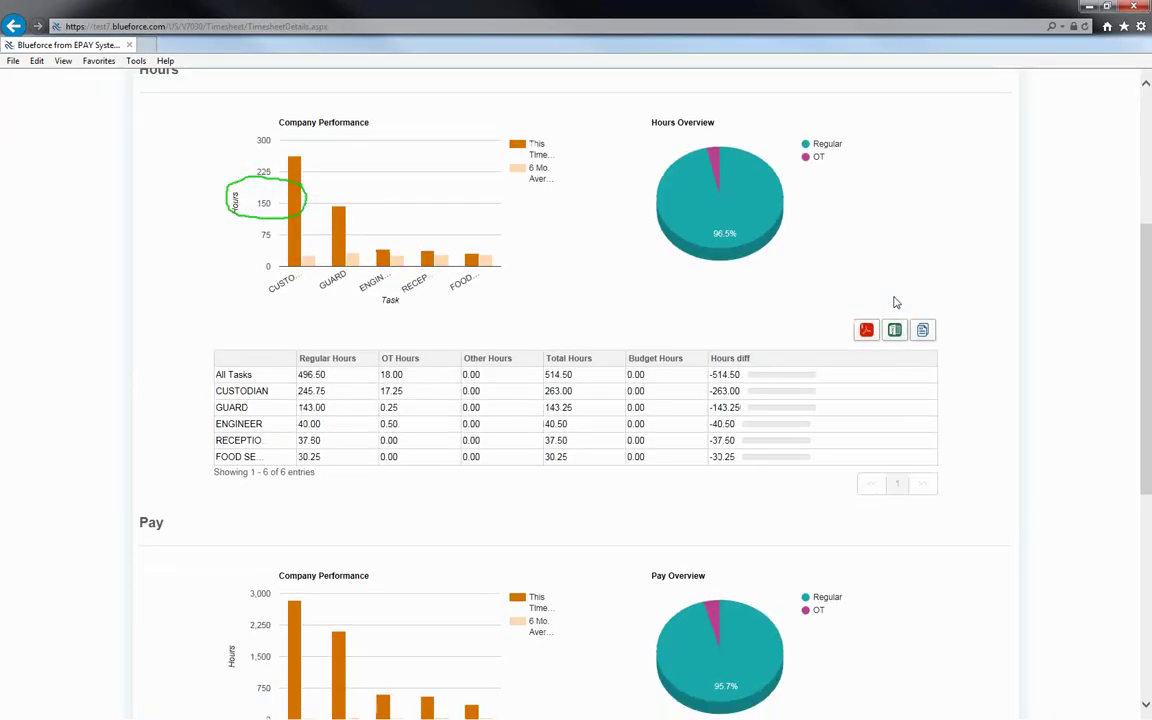
scroll(896, 302, "down", 3)
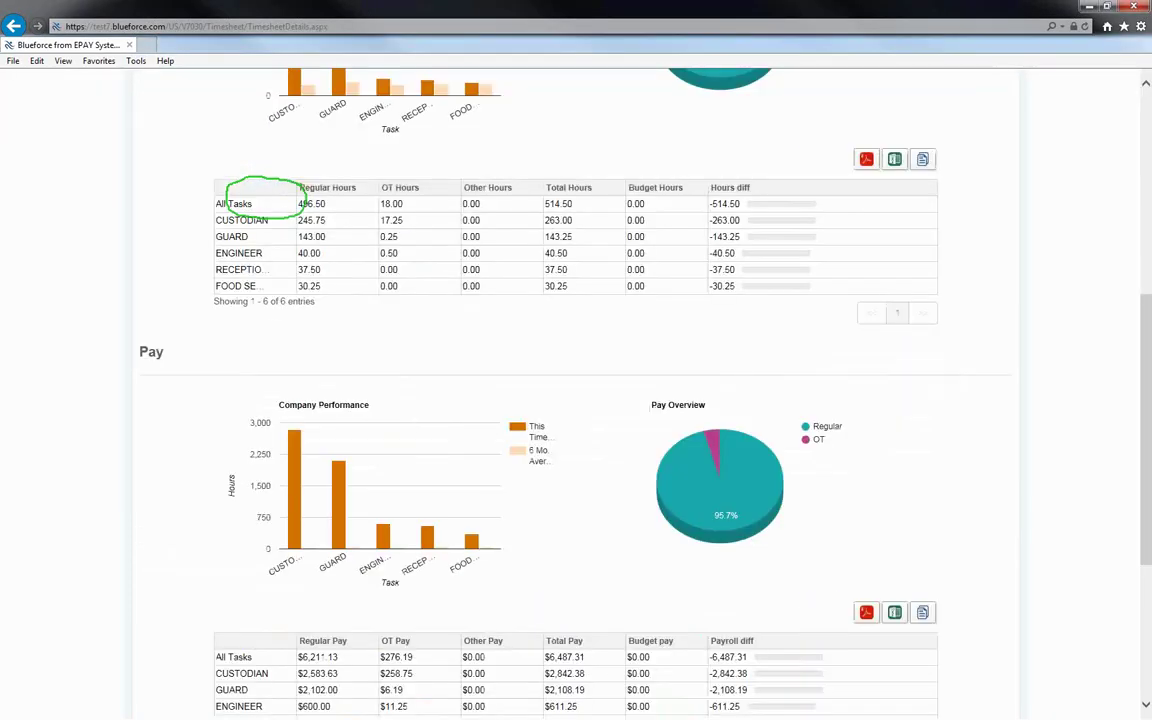
key("Escape")
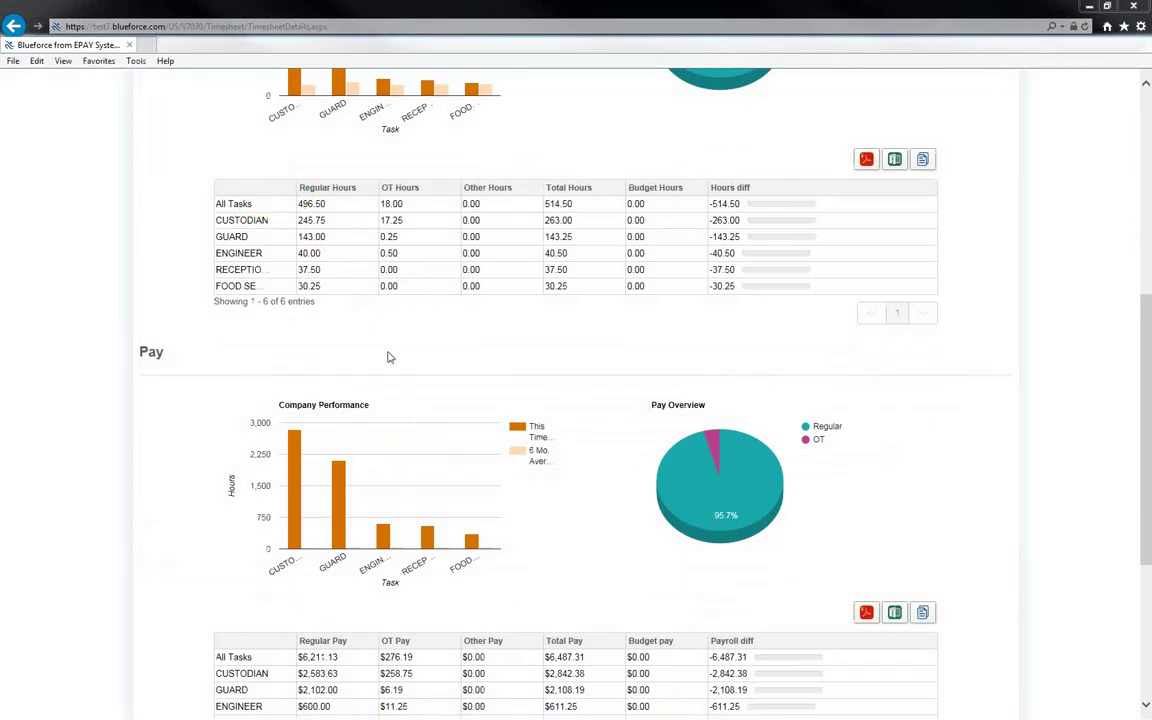
left_click_drag(222, 220, 268, 221)
mouse_move(687, 178)
left_mouse_down()
mouse_move(632, 171)
mouse_move(632, 290)
mouse_move(681, 278)
mouse_move(699, 176)
mouse_move(714, 292)
mouse_move(740, 268)
mouse_move(757, 180)
left_mouse_up()
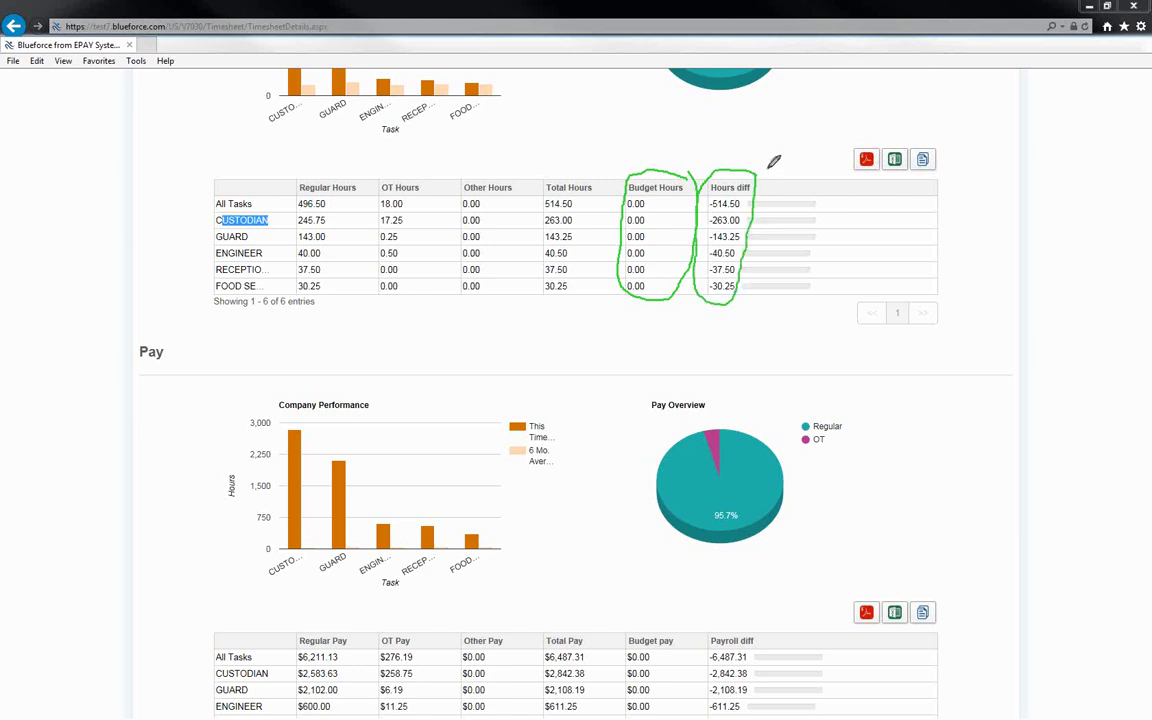
left_click_drag(787, 117, 786, 194)
mouse_move(793, 183)
left_mouse_down()
mouse_move(786, 194)
mouse_move(809, 216)
mouse_move(796, 235)
left_mouse_up()
key("Escape")
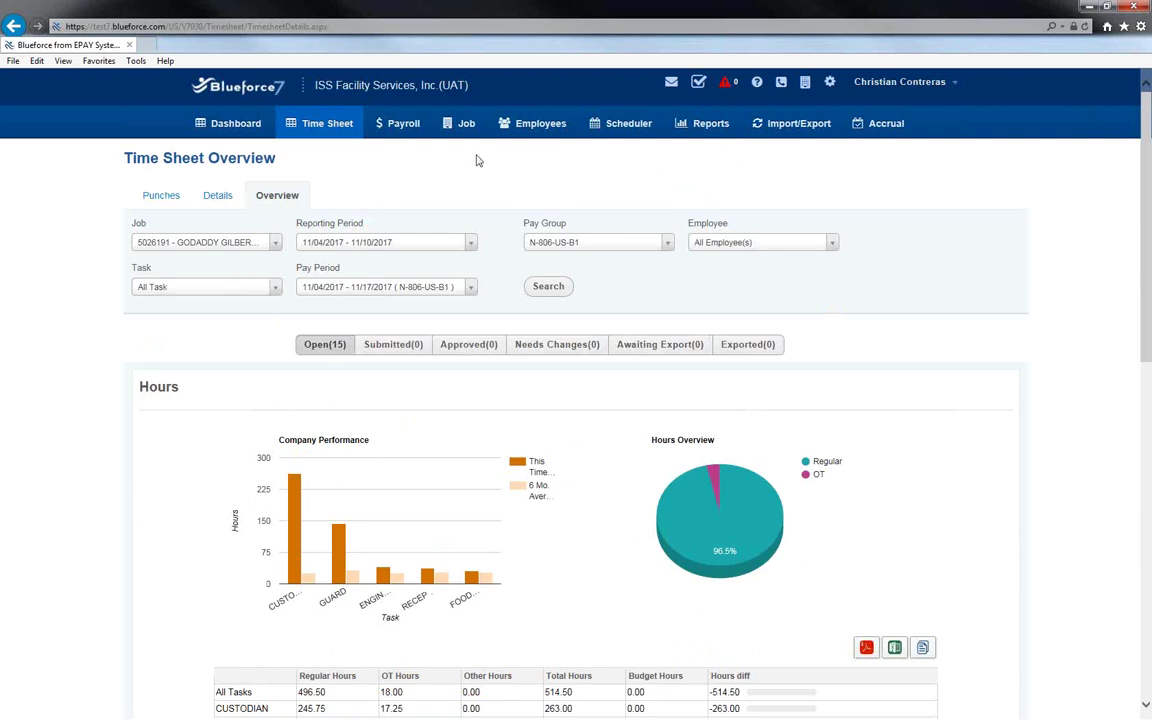
Go to Manage Time Sheets and highlight the time sheet's reporting period, Group 1104 pay group and Open status.
left_click(303, 131)
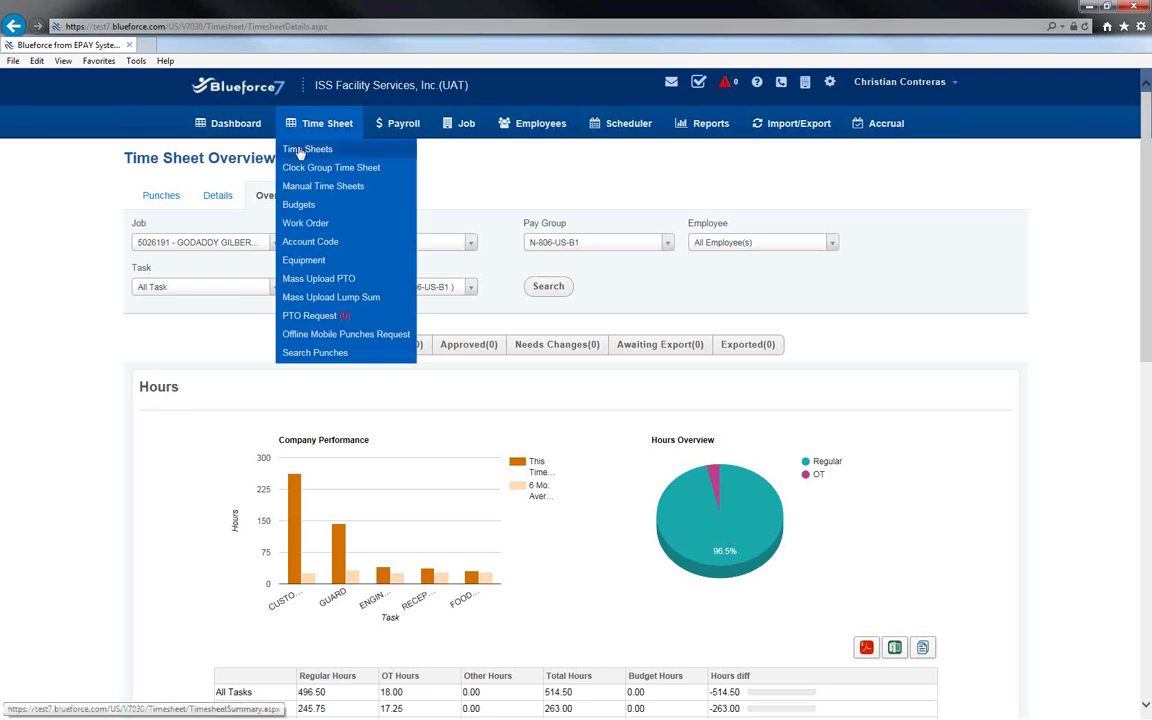
left_click(301, 149)
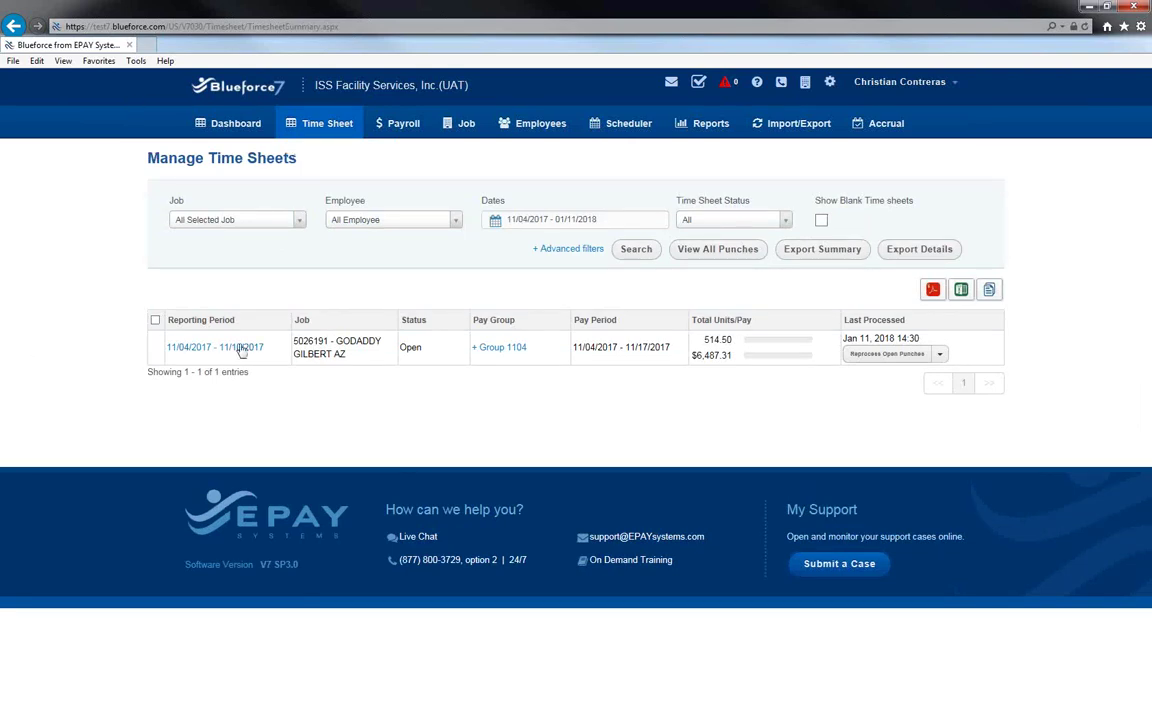
left_click_drag(258, 352, 162, 350)
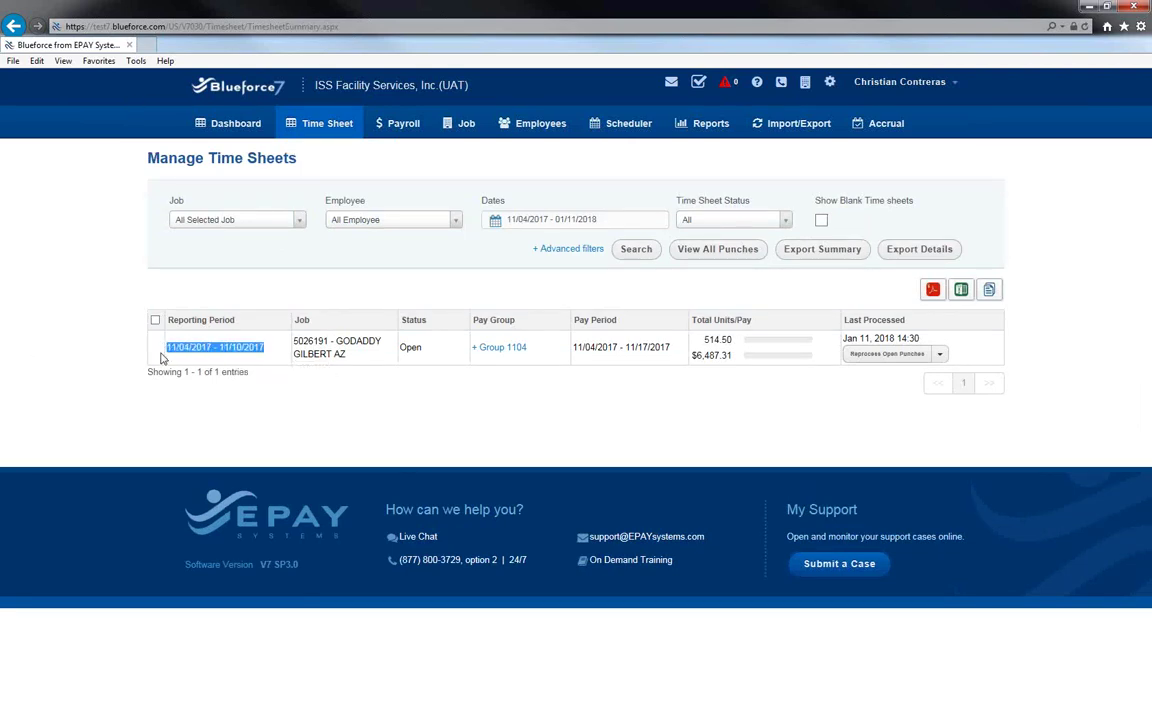
left_click_drag(561, 347, 445, 352)
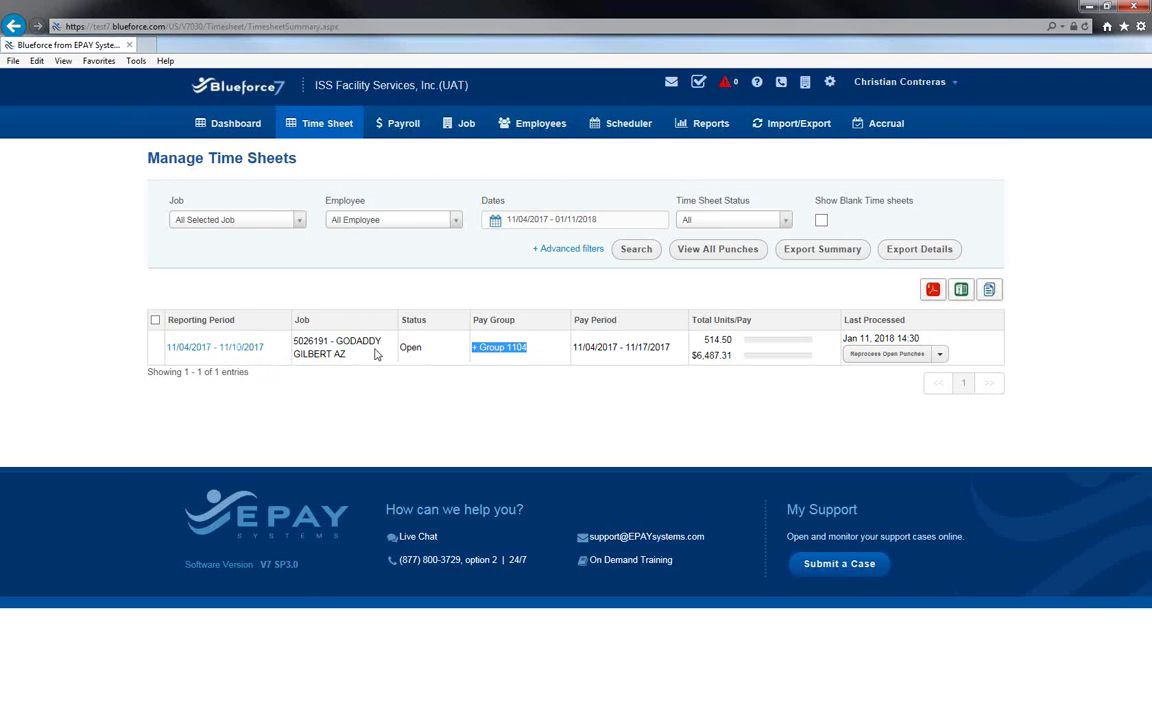
double_click(403, 348)
Reopen the 11/04/2017 - 11/10/2017 time sheet and switch to its daily hours Details.
left_click(238, 350)
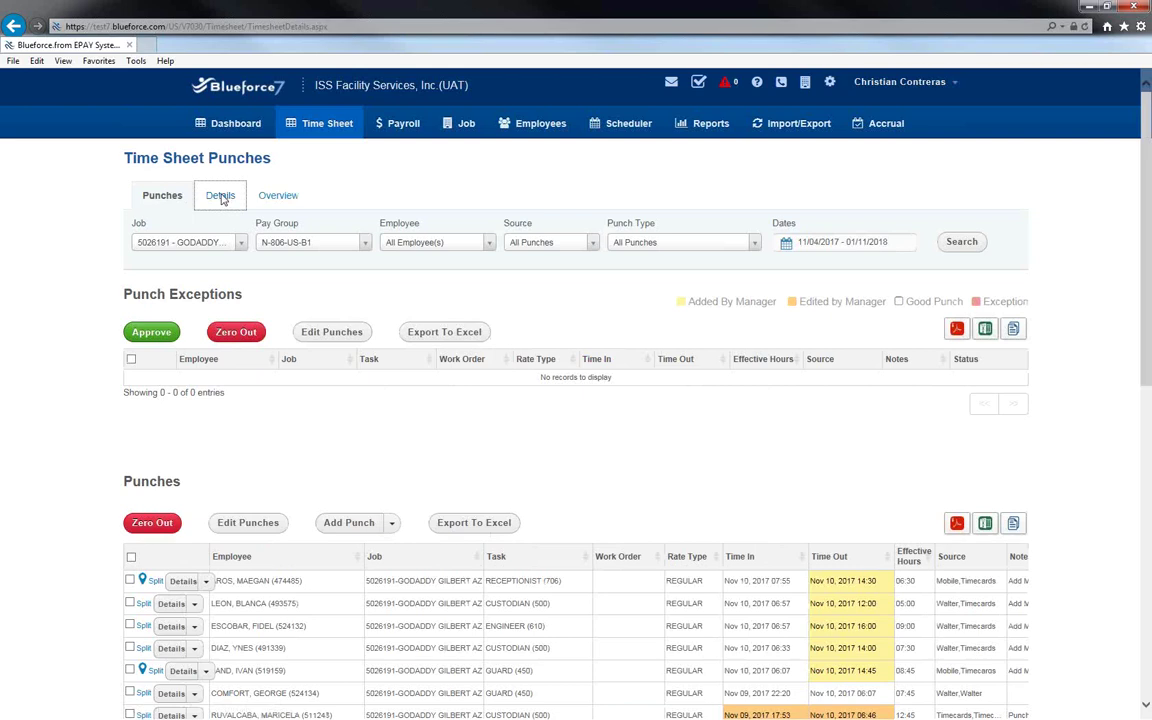
left_click(221, 196)
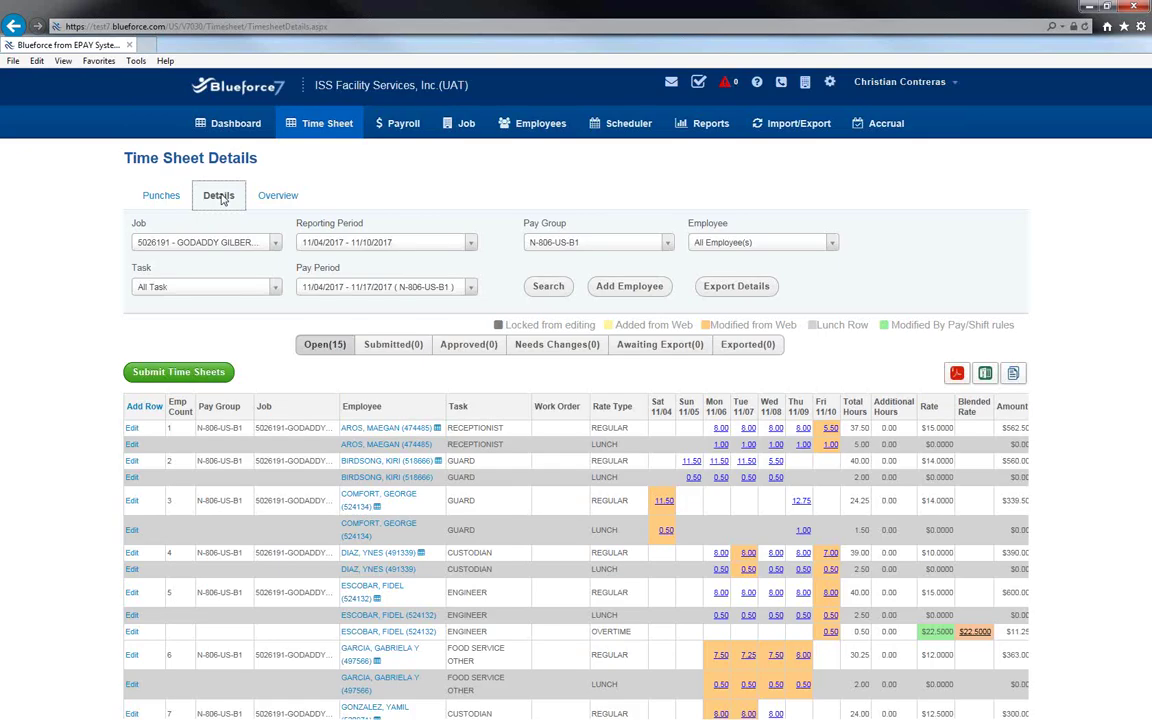